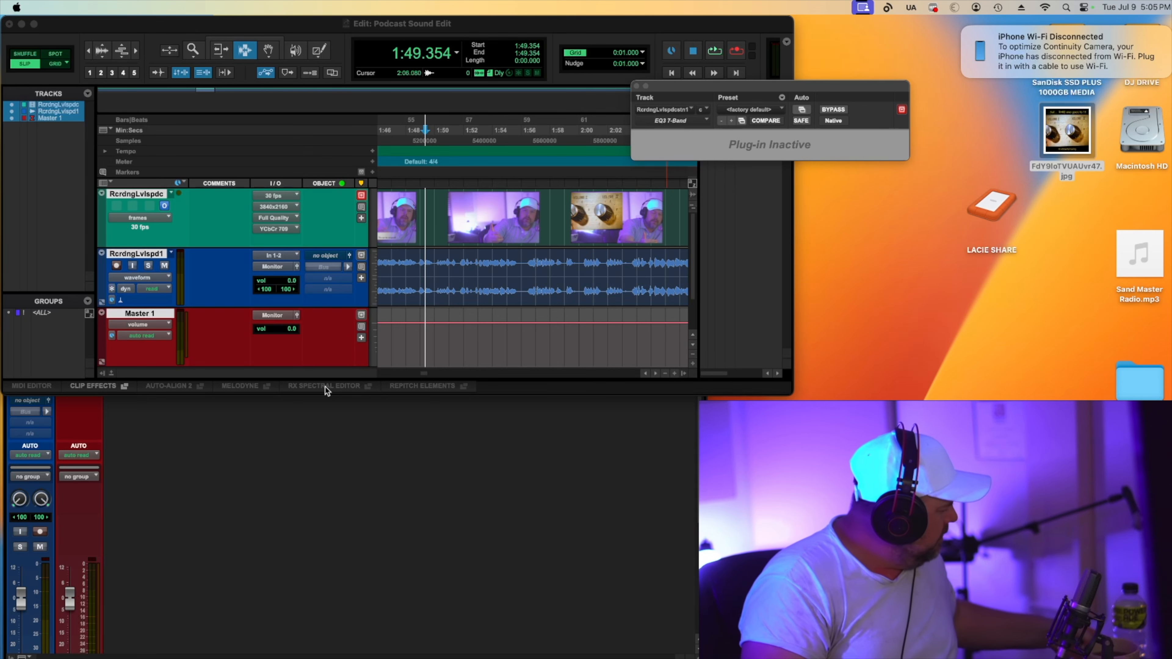
# Free the top insert slot on the audio track and insert the Waves C1 gate (mono) plug-in there.
pyautogui.click(234, 453)
pyautogui.moveTo(444, 402); pyautogui.dragTo(389, 292)
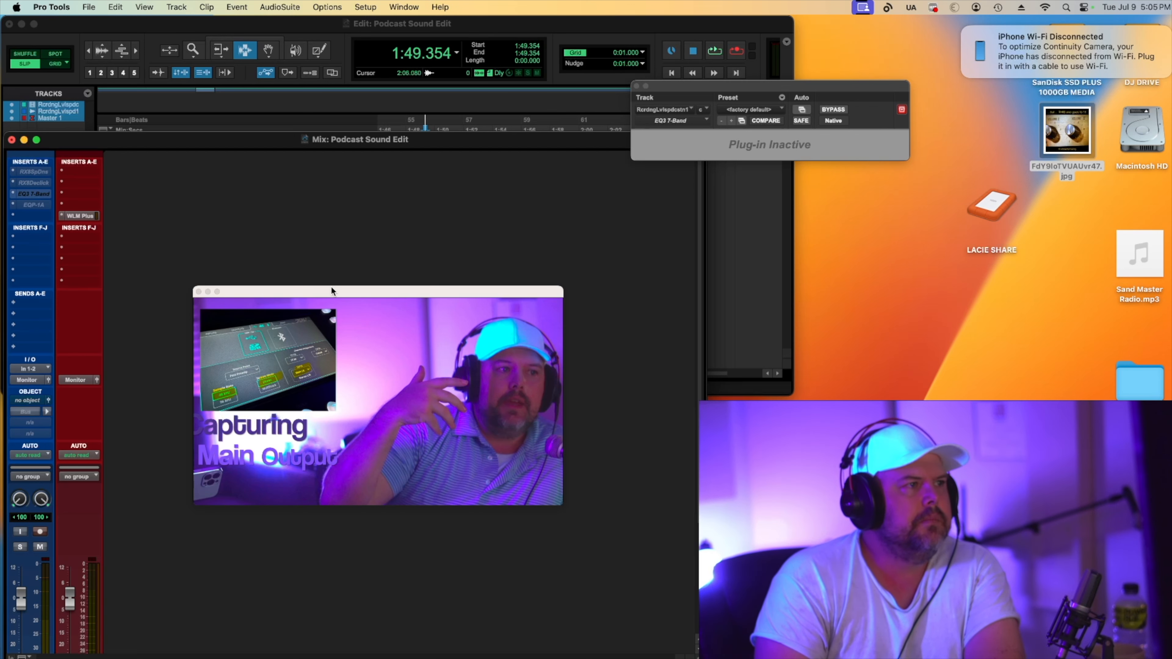
pyautogui.moveTo(330, 289); pyautogui.dragTo(336, 205)
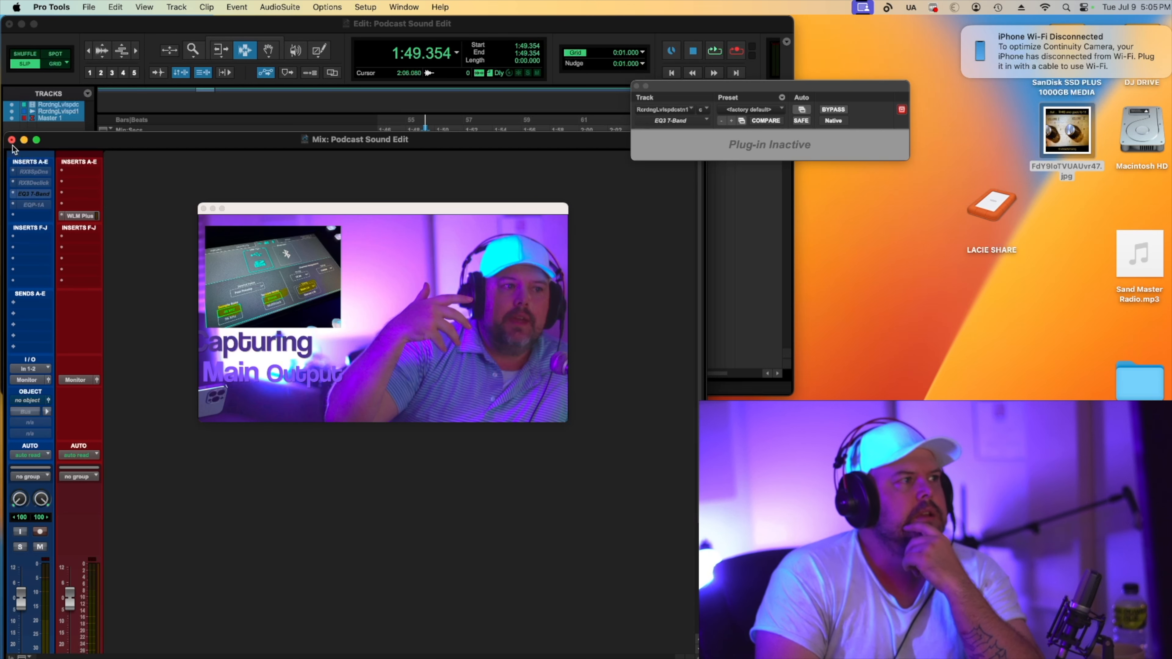
pyautogui.moveTo(30, 207)
pyautogui.mouseDown()
pyautogui.moveTo(30, 221)
pyautogui.moveTo(32, 193)
pyautogui.mouseUp()
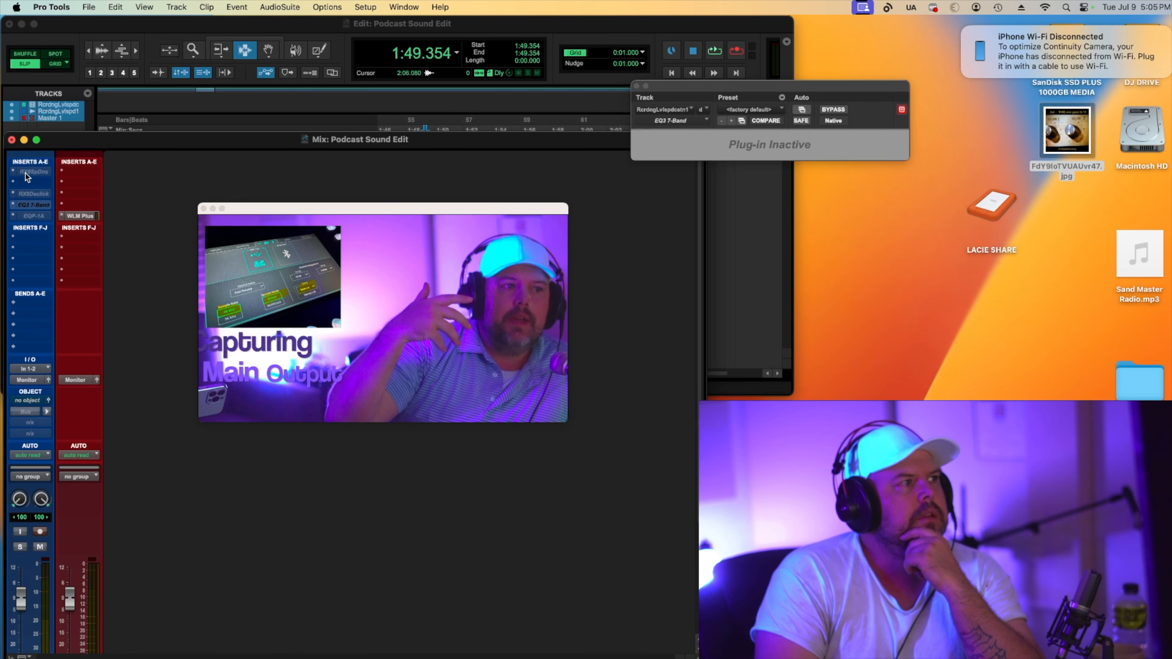
pyautogui.click(28, 182)
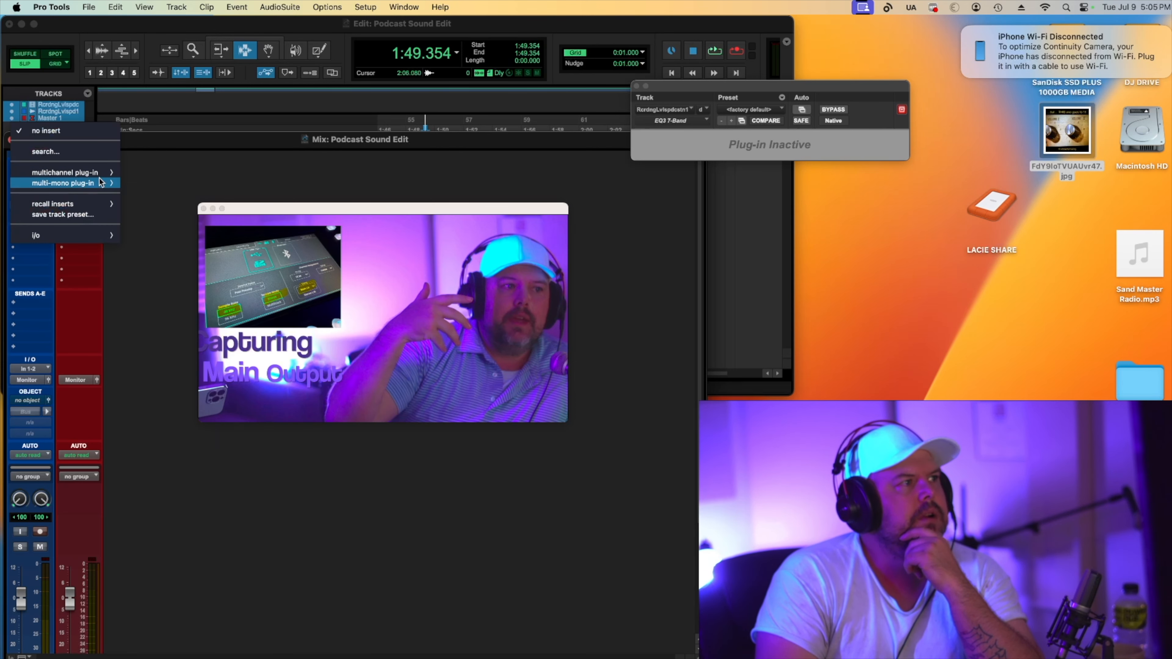
pyautogui.moveTo(101, 183)
pyautogui.moveTo(162, 521)
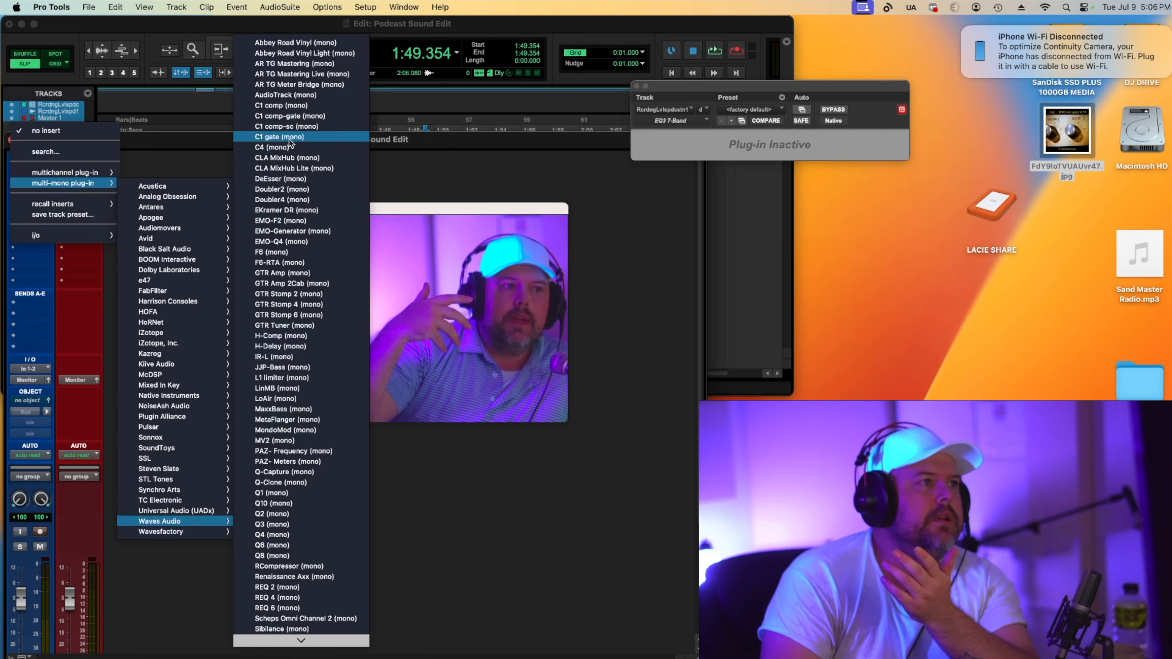
pyautogui.click(280, 137)
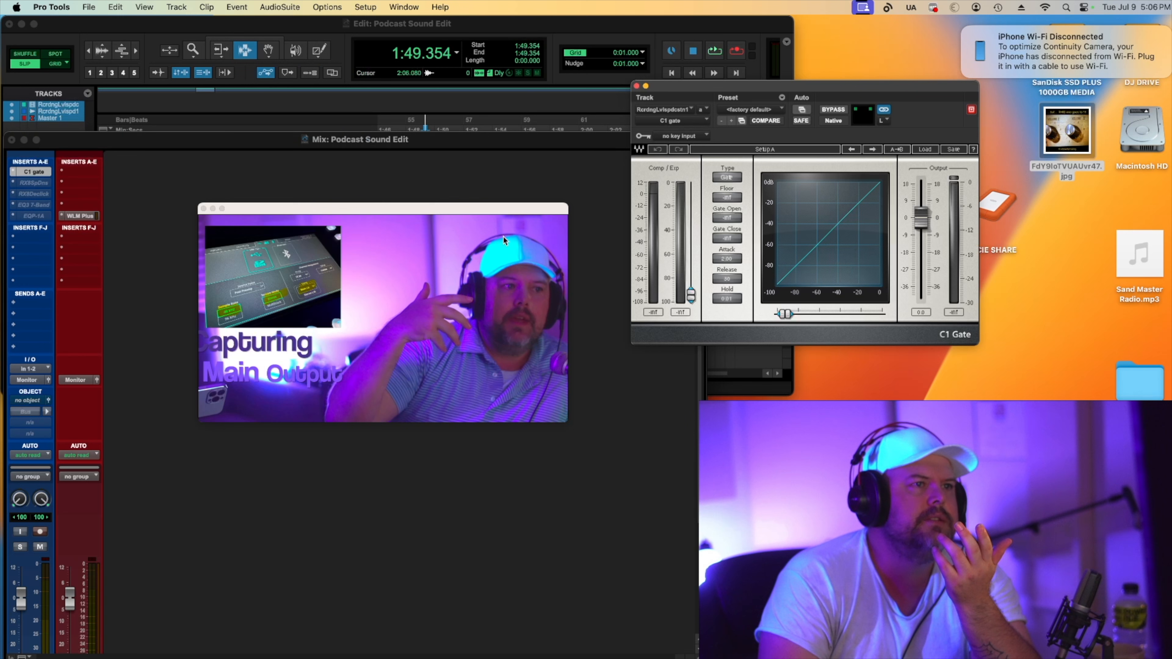
# Load the Perfect voiceover gate preset and raise the gate threshold slightly while playing back the voice track.
pyautogui.click(924, 152)
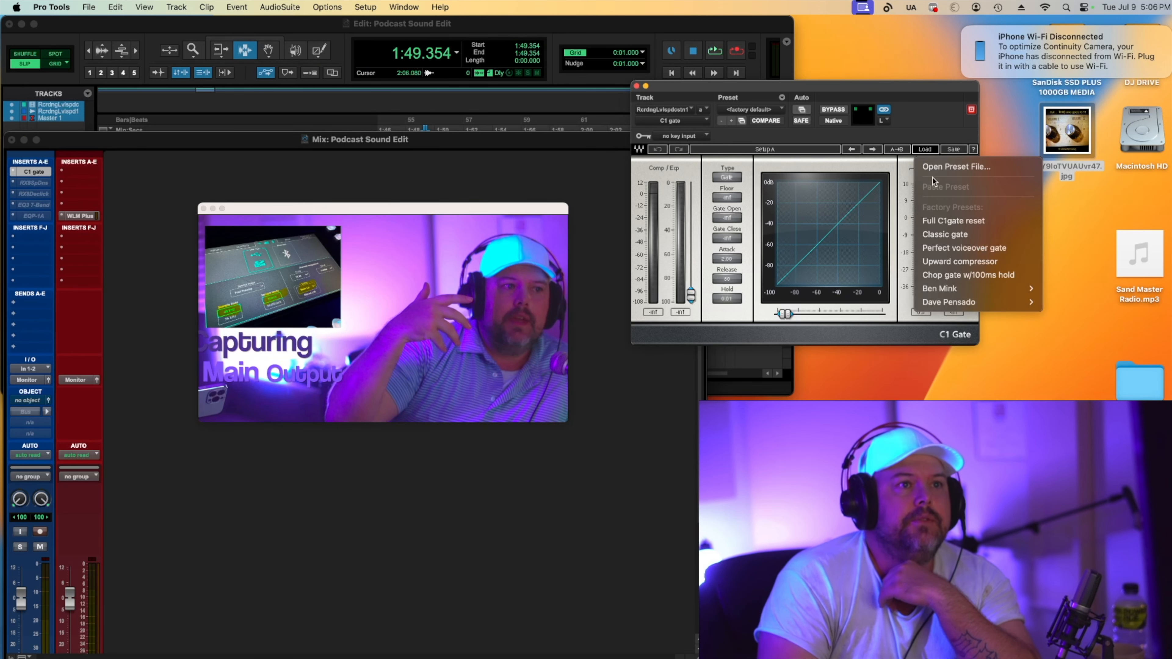
pyautogui.click(966, 255)
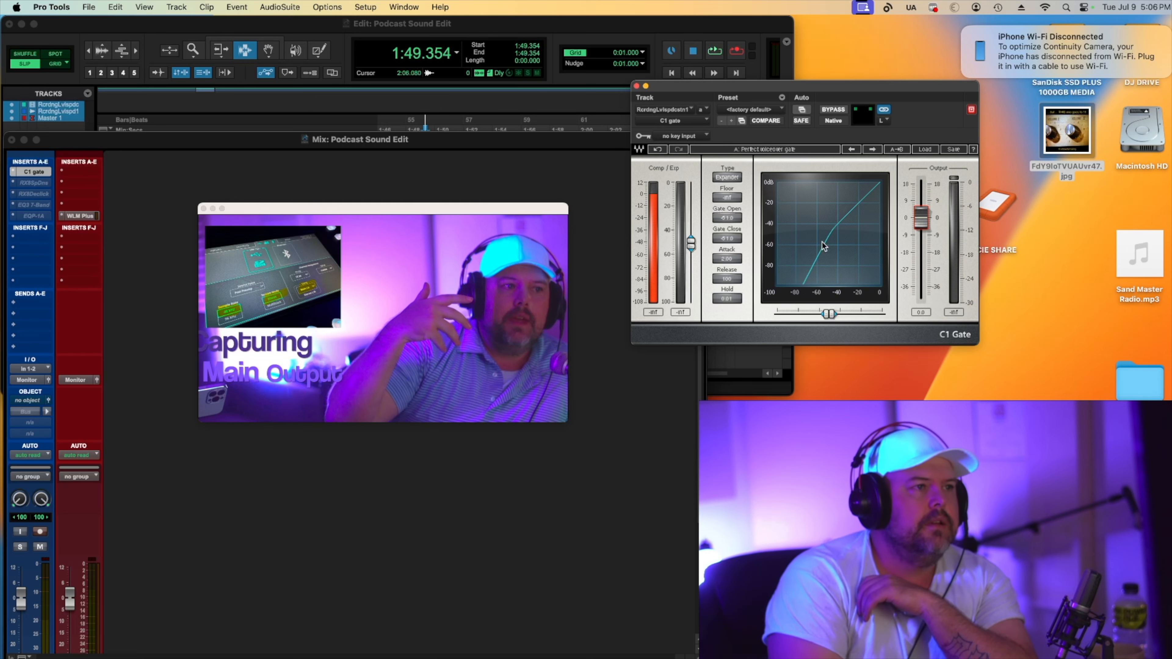
pyautogui.press('space')
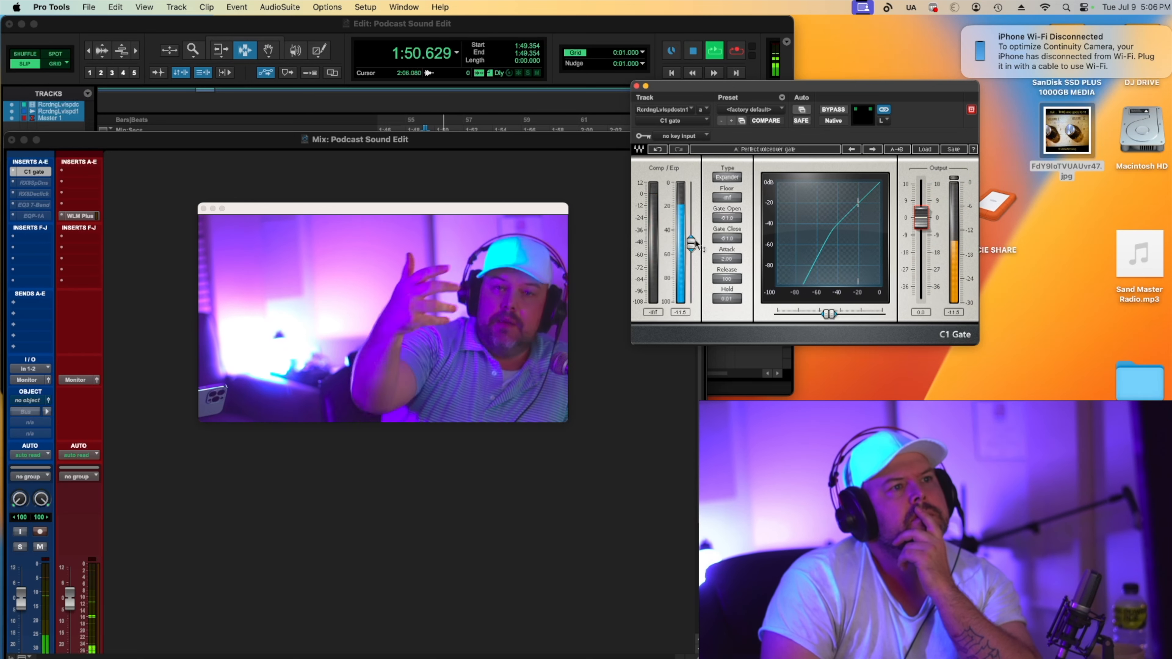
pyautogui.moveTo(693, 243); pyautogui.dragTo(691, 232)
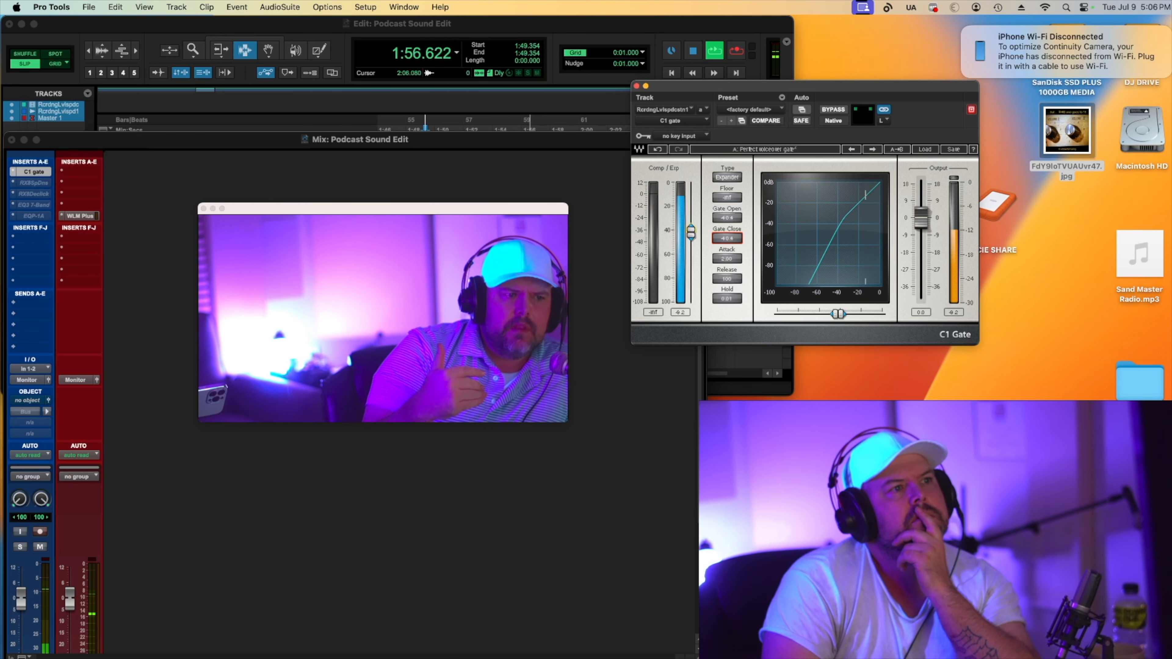
pyautogui.press('space')
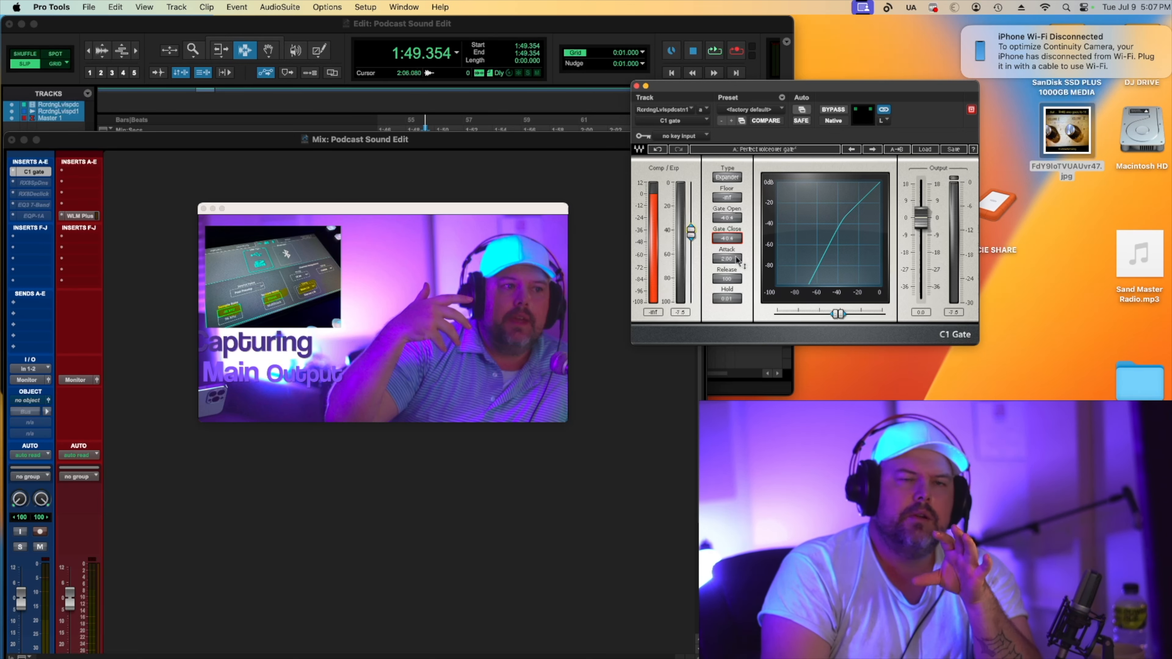
# Close the gate window, deactivate the C1 gate insert, and open the RX Spectral De-noise insert instead.
pyautogui.click(637, 87)
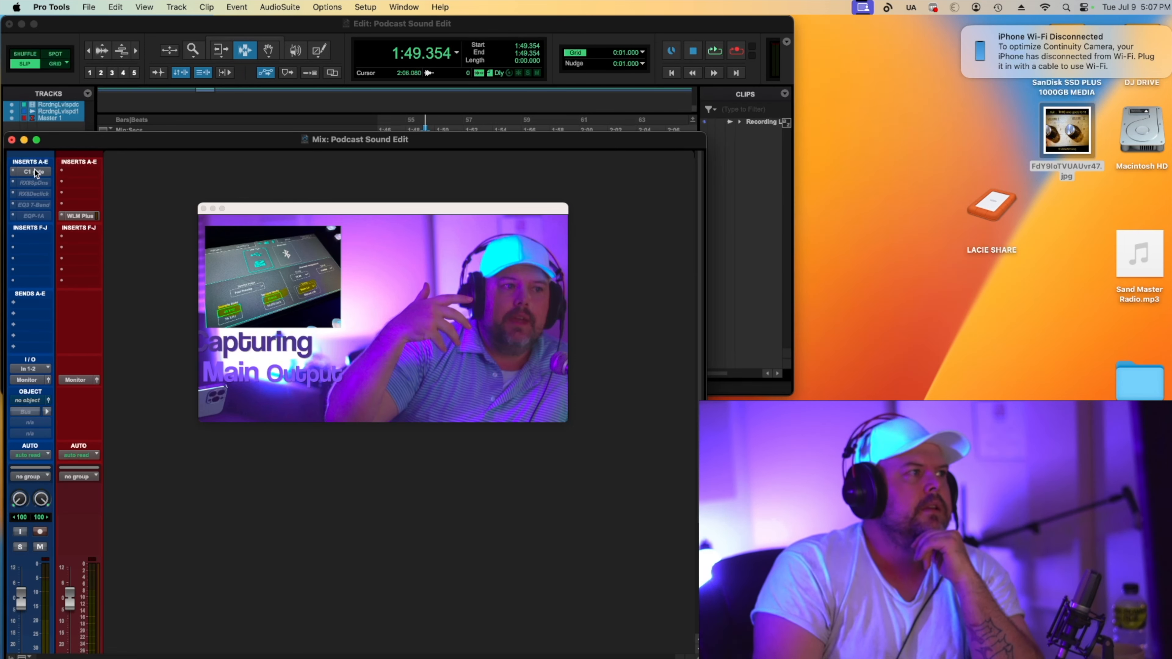
pyautogui.rightClick(31, 182)
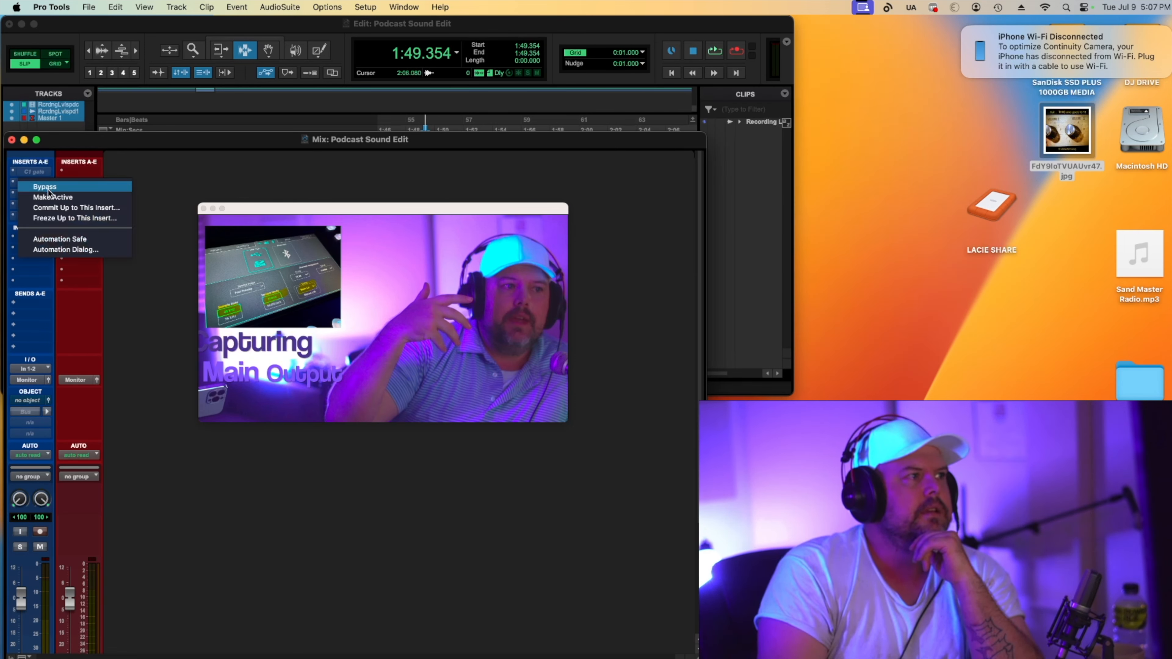
pyautogui.click(48, 188)
pyautogui.click(36, 183)
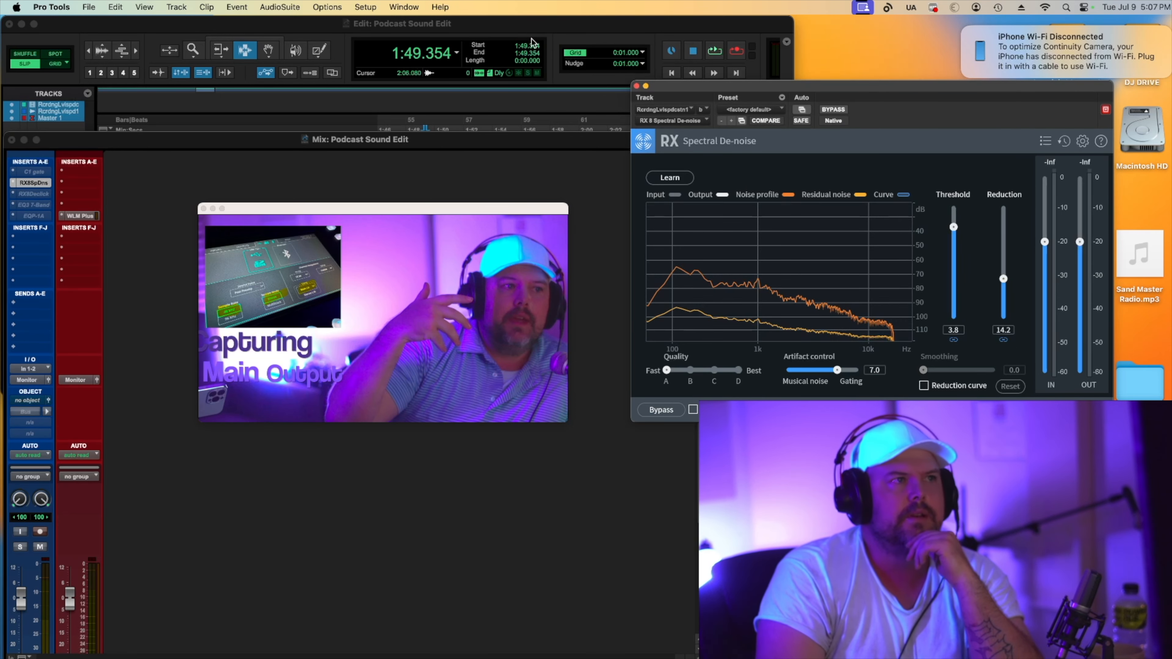
# Select a short noise-only pause in the audio track and let RX Spectral De-noise learn its noise profile during playback.
pyautogui.click(533, 28)
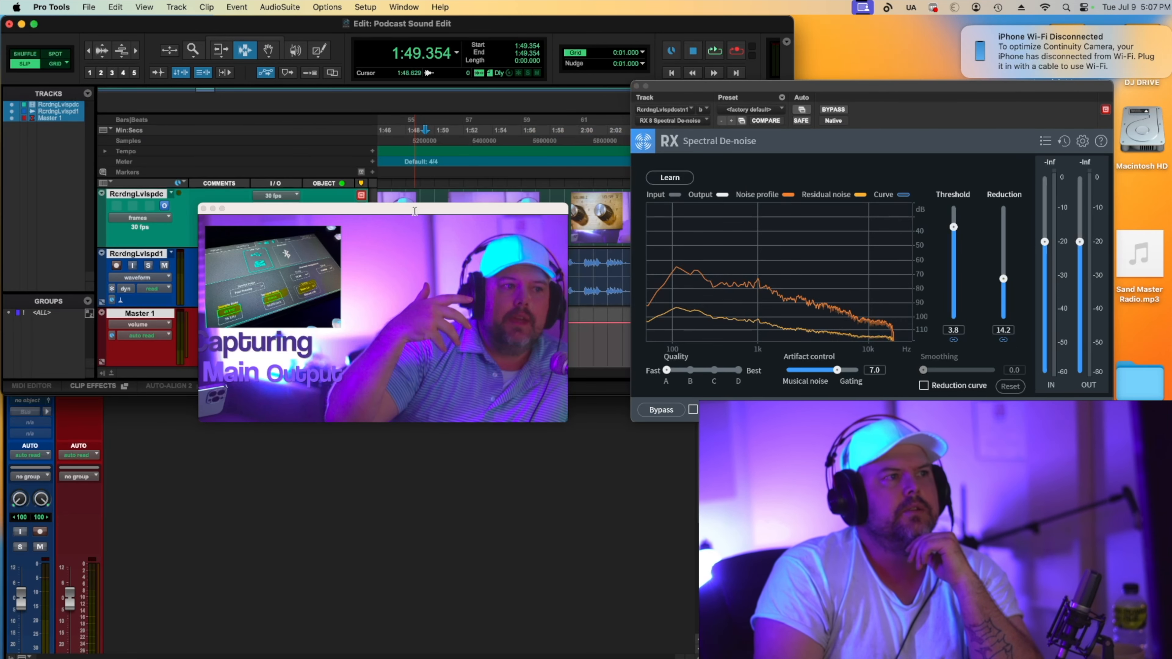
pyautogui.moveTo(414, 209); pyautogui.dragTo(415, 425)
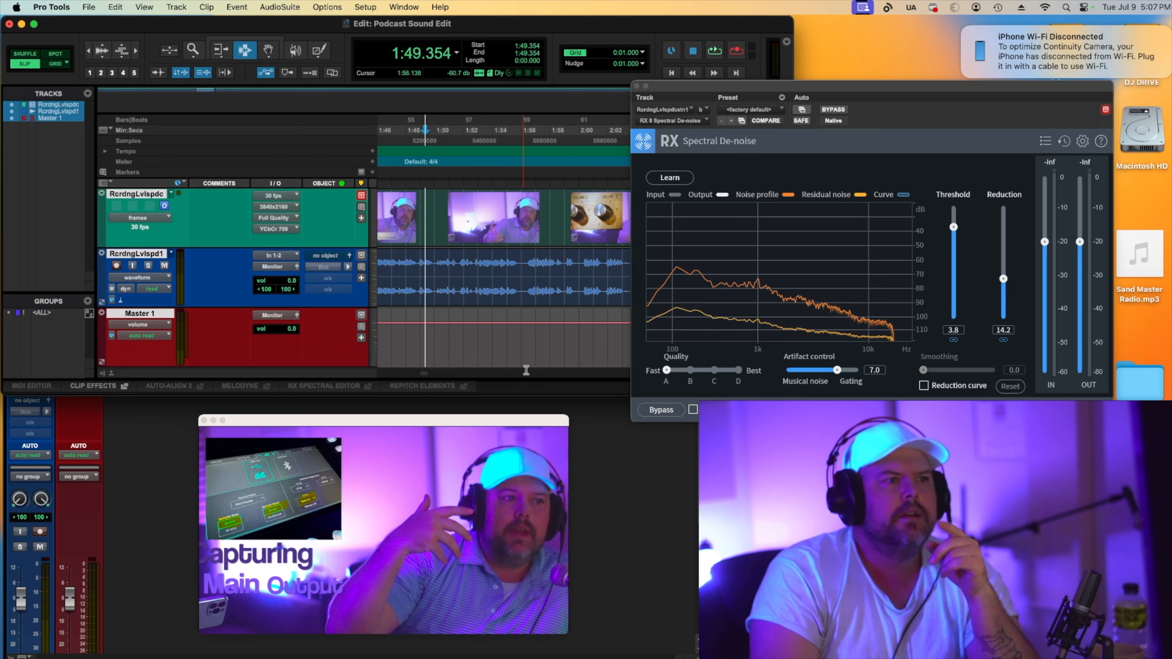
pyautogui.moveTo(518, 273); pyautogui.dragTo(526, 274)
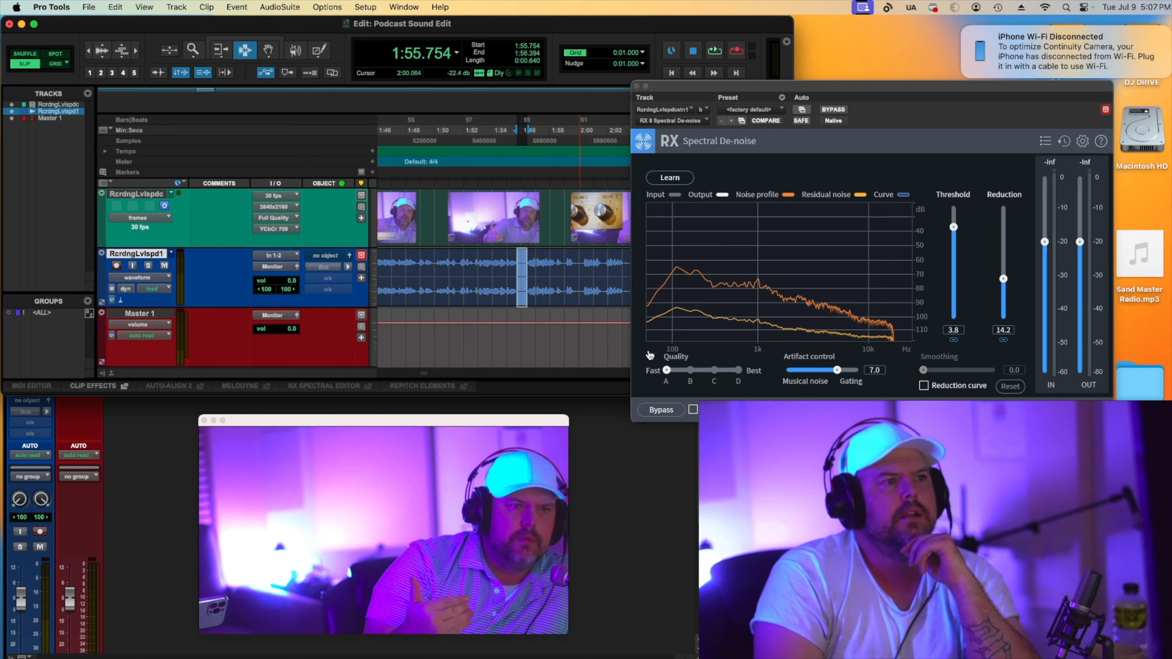
pyautogui.moveTo(701, 86); pyautogui.dragTo(836, 83)
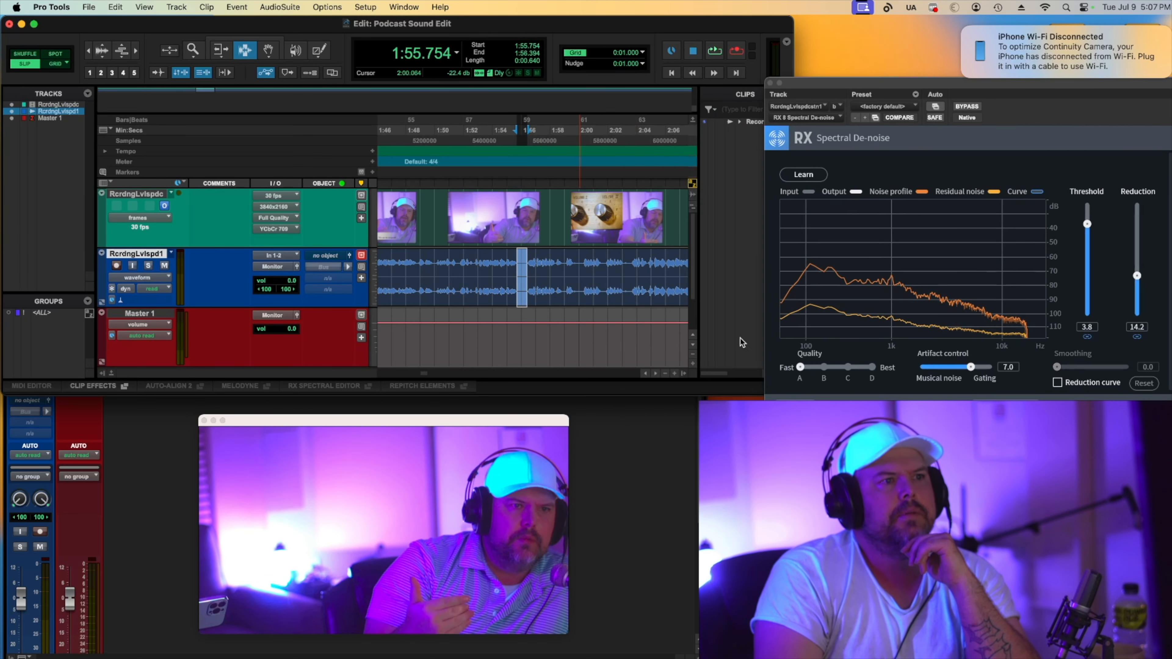
pyautogui.click(675, 374)
pyautogui.click(675, 373)
pyautogui.click(674, 373)
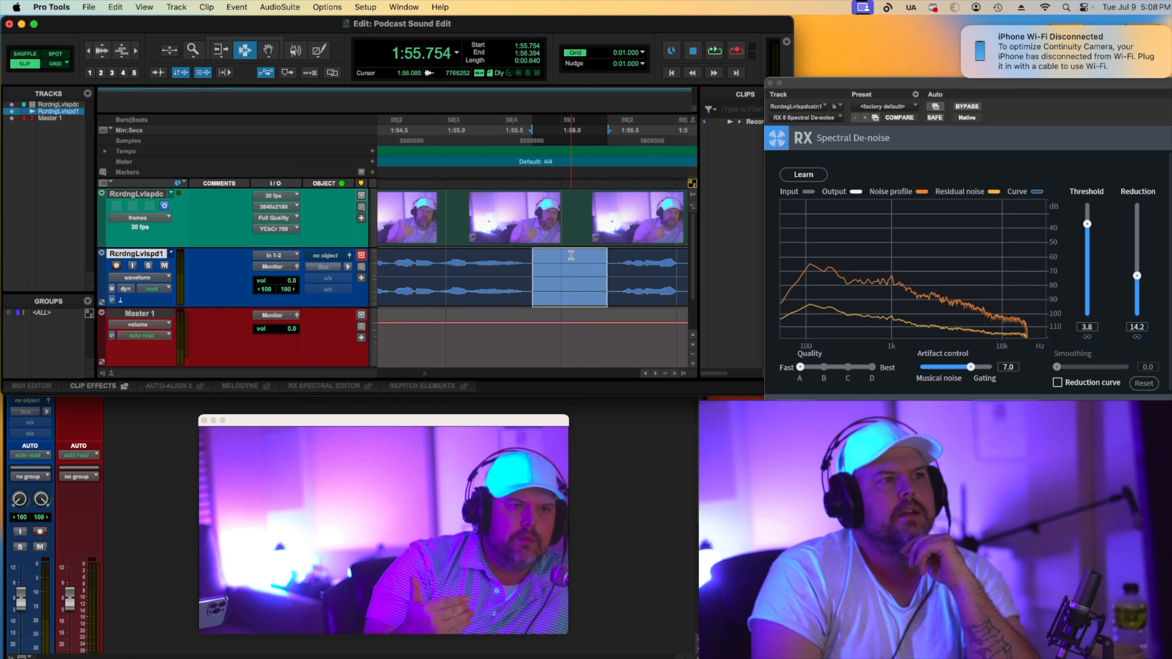
pyautogui.moveTo(531, 273); pyautogui.dragTo(613, 275)
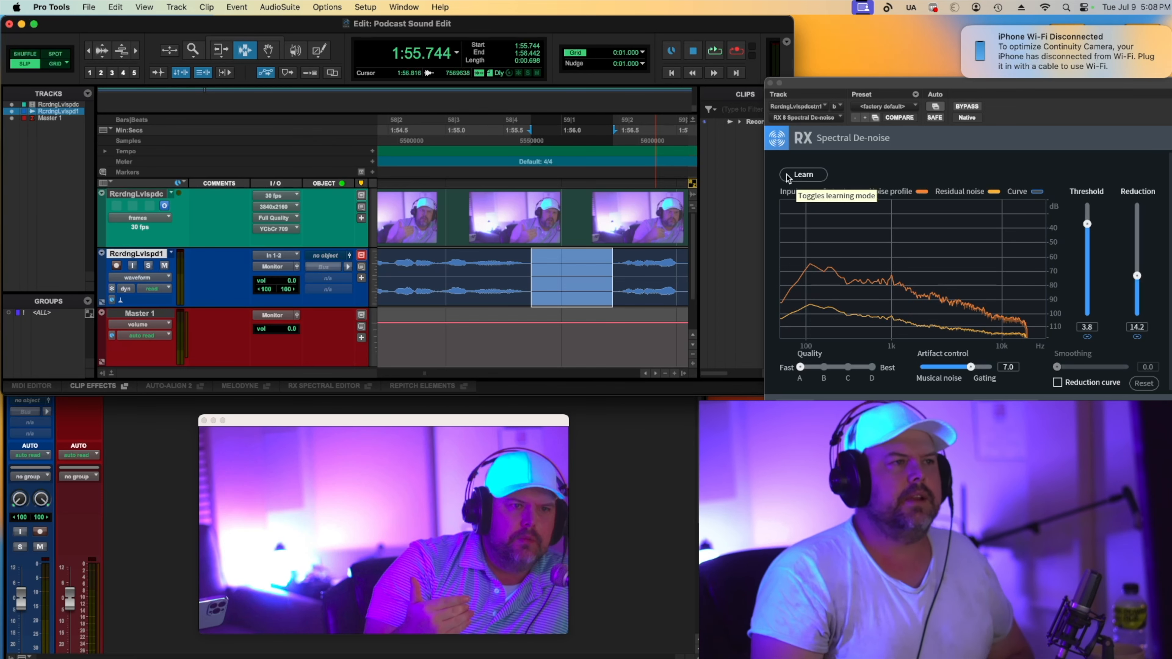
pyautogui.click(803, 174)
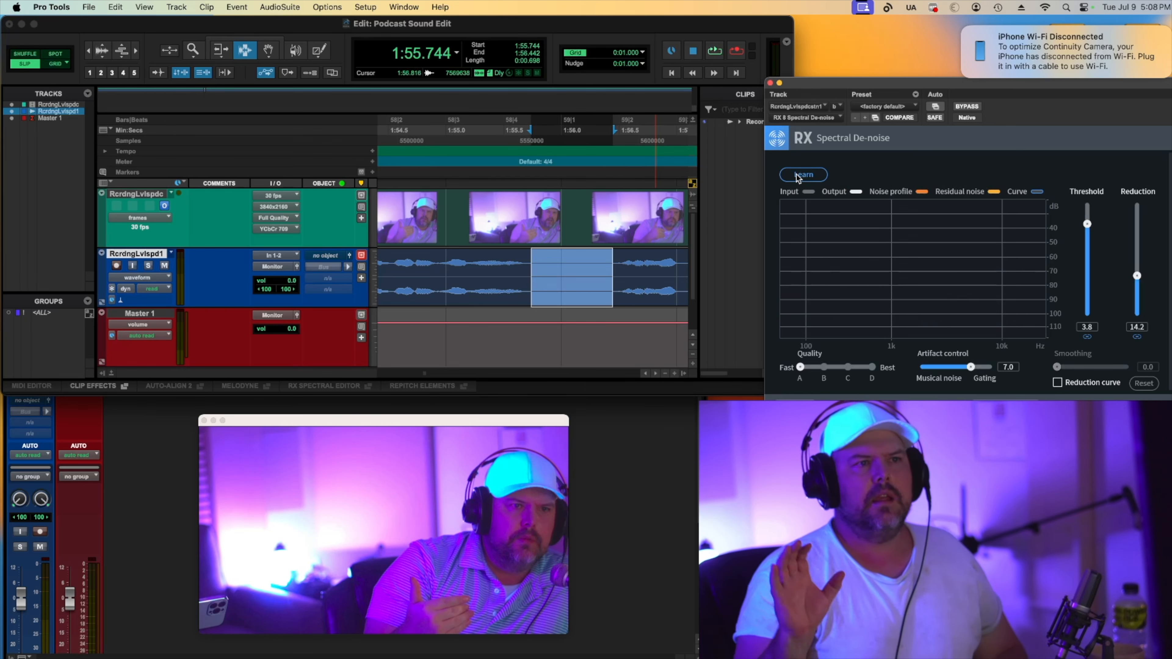
pyautogui.press('space')
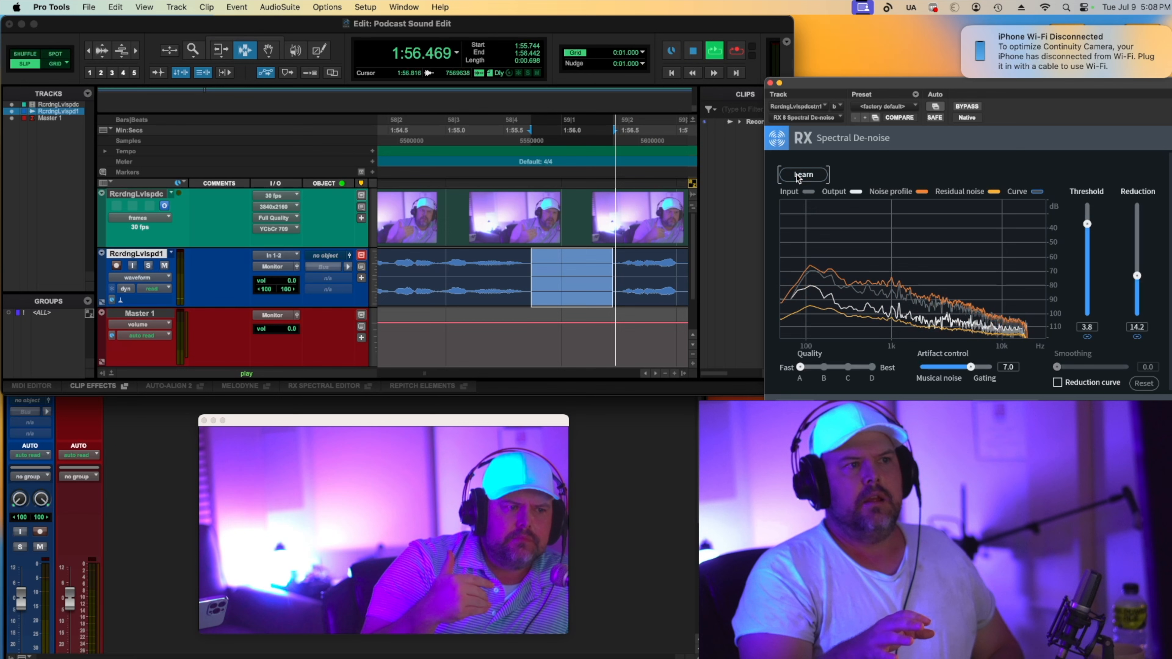
pyautogui.press('space')
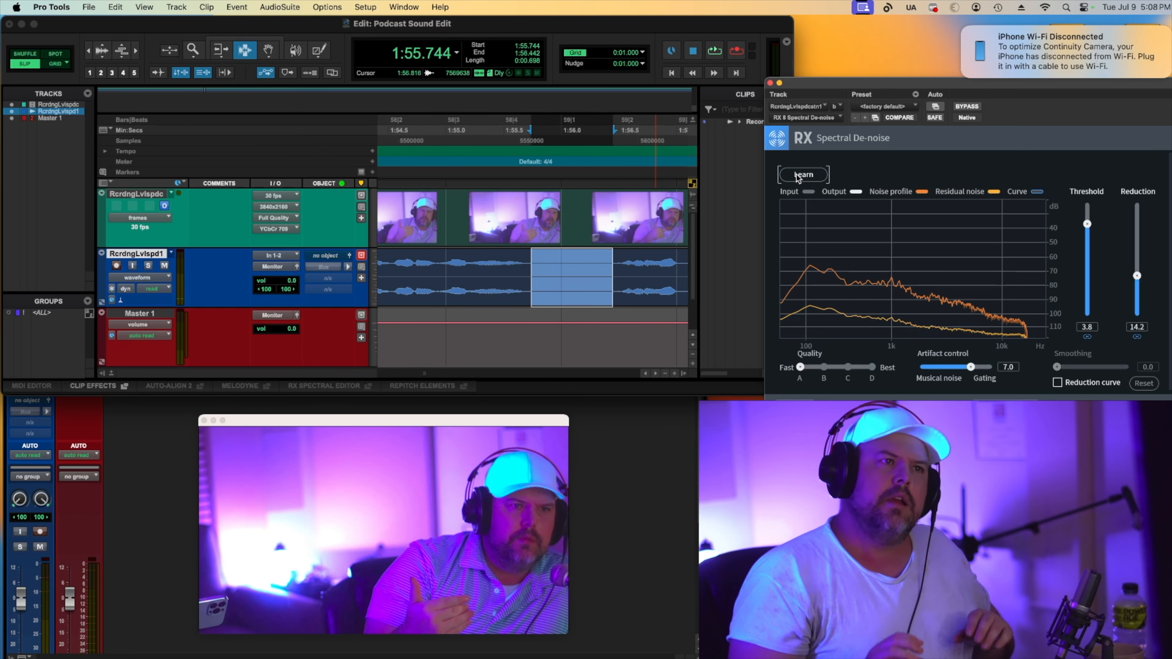
pyautogui.click(798, 176)
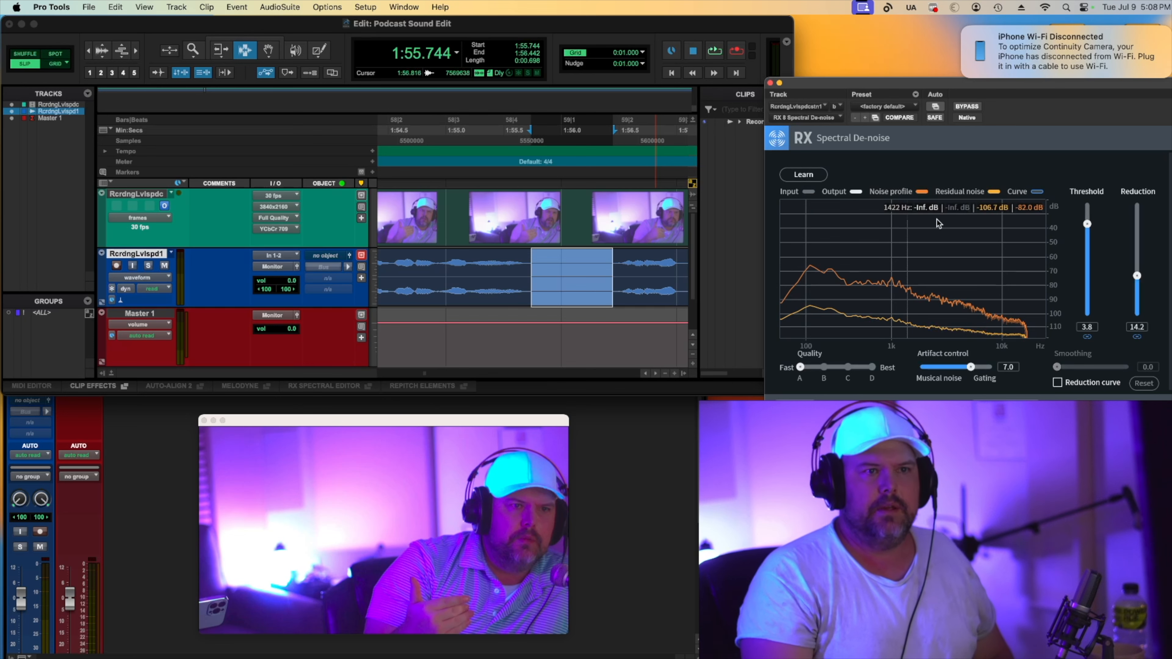
# Raise the de-noise Reduction to 20.1 while auditioning the selected pause.
pyautogui.press('space')
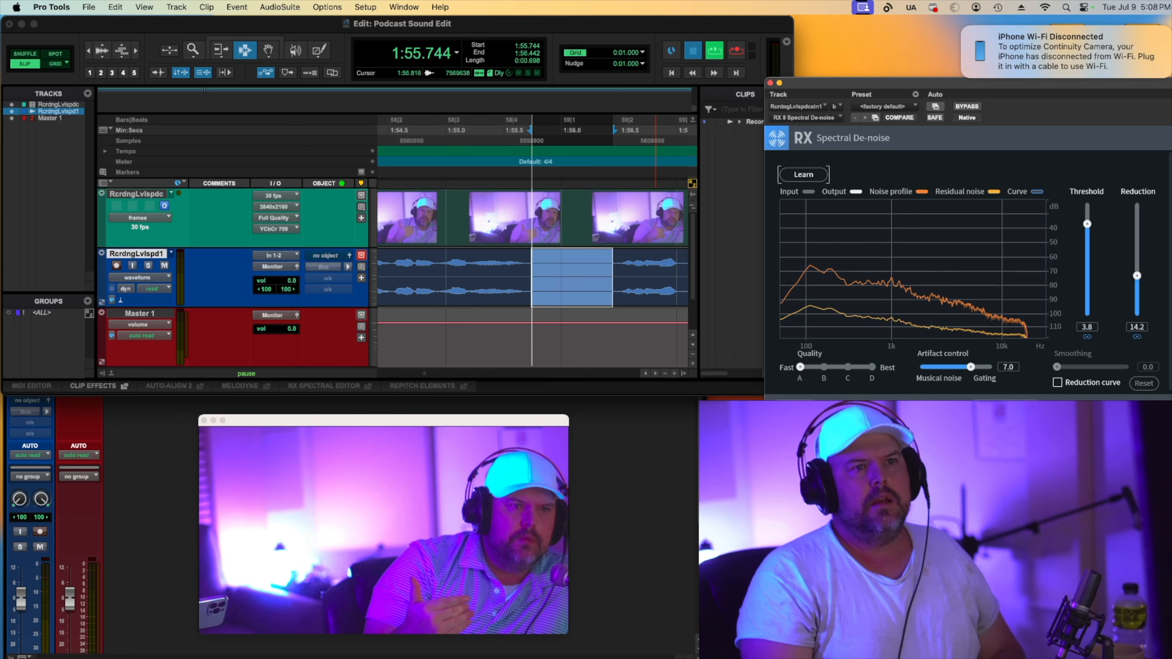
pyautogui.moveTo(1137, 276); pyautogui.dragTo(1138, 259)
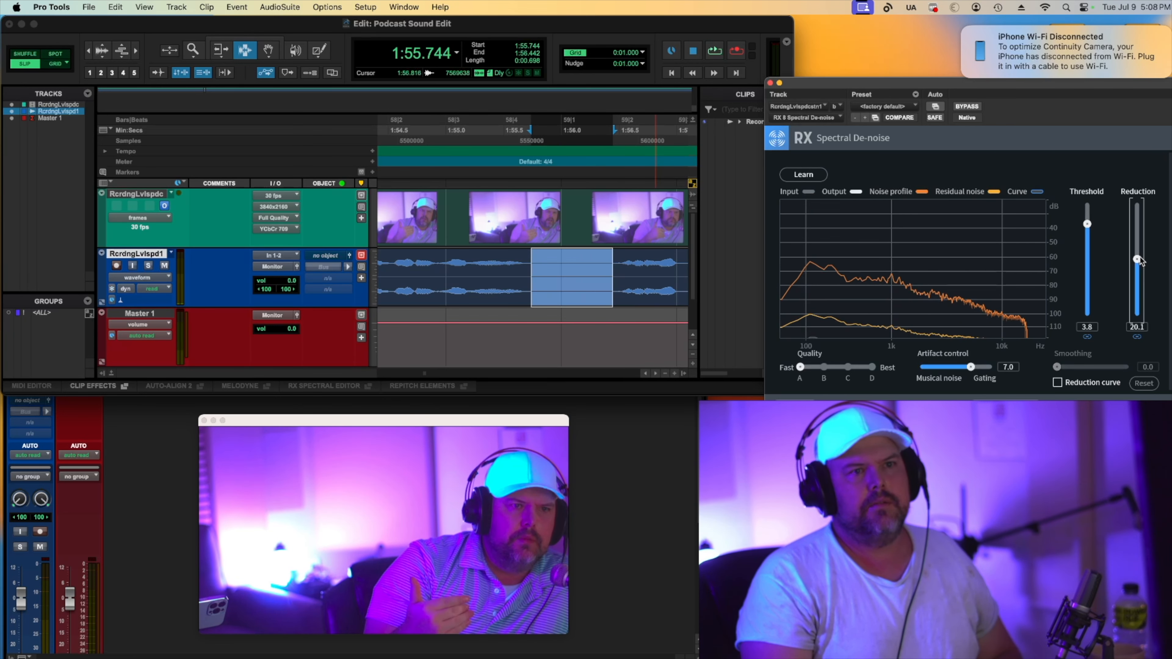
pyautogui.press('space')
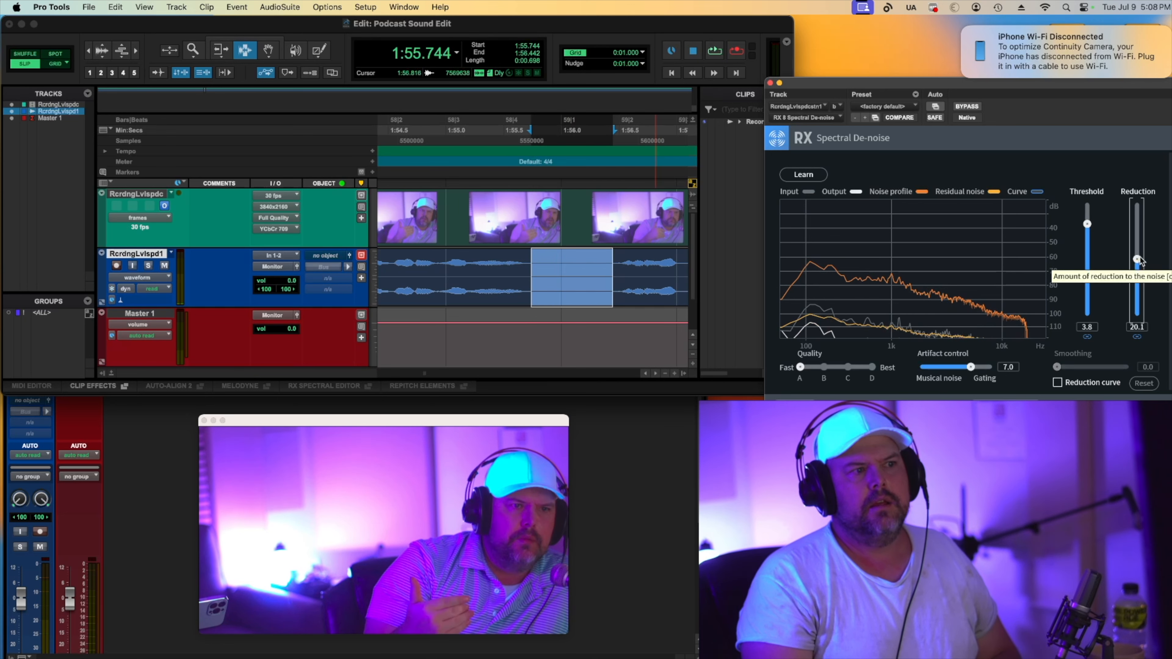
pyautogui.press('space')
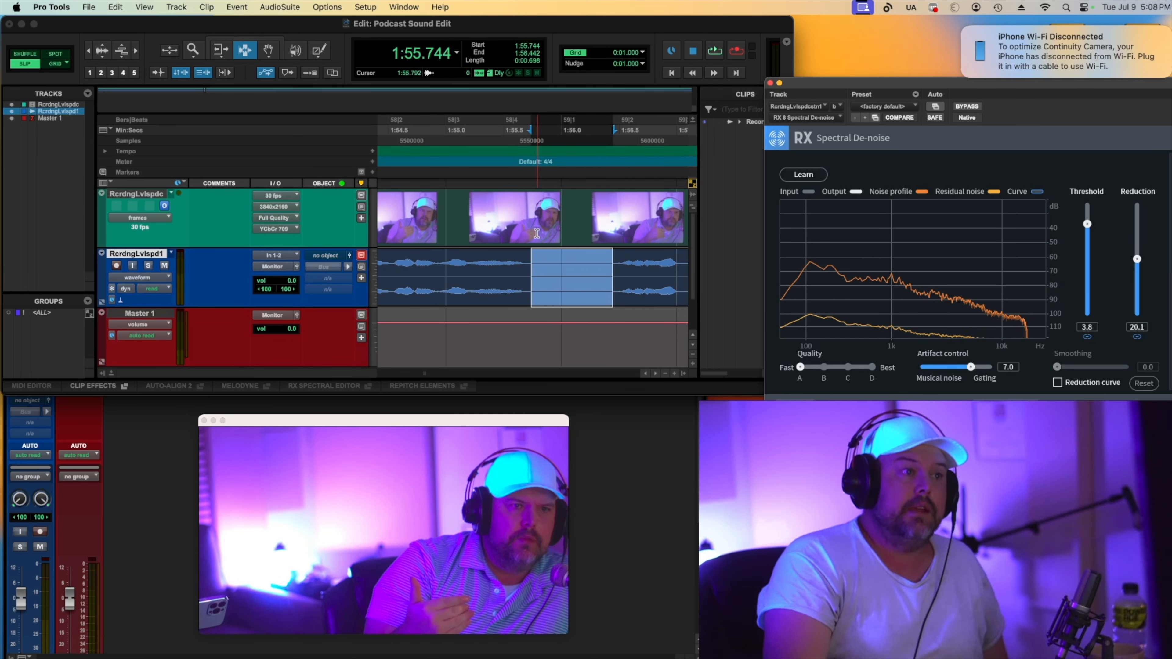
# Place the playhead near 1:41.973 and play back the voice track to audition the de-noised result.
pyautogui.click(665, 373)
pyautogui.click(665, 373)
pyautogui.click(665, 373)
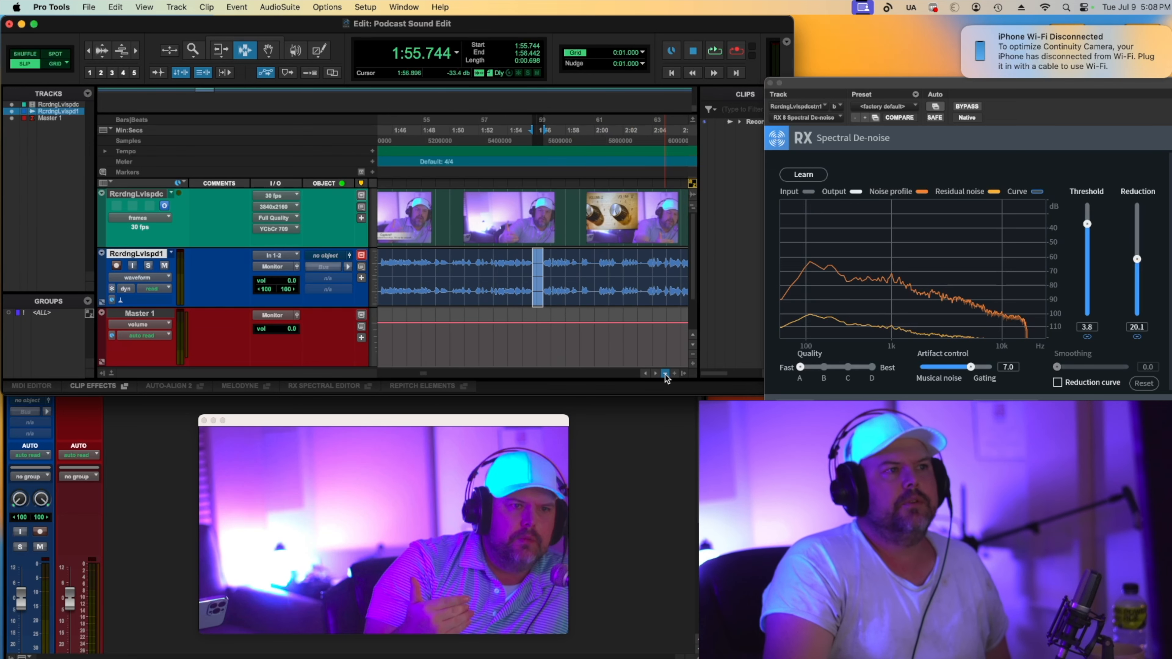
pyautogui.click(665, 373)
pyautogui.click(433, 132)
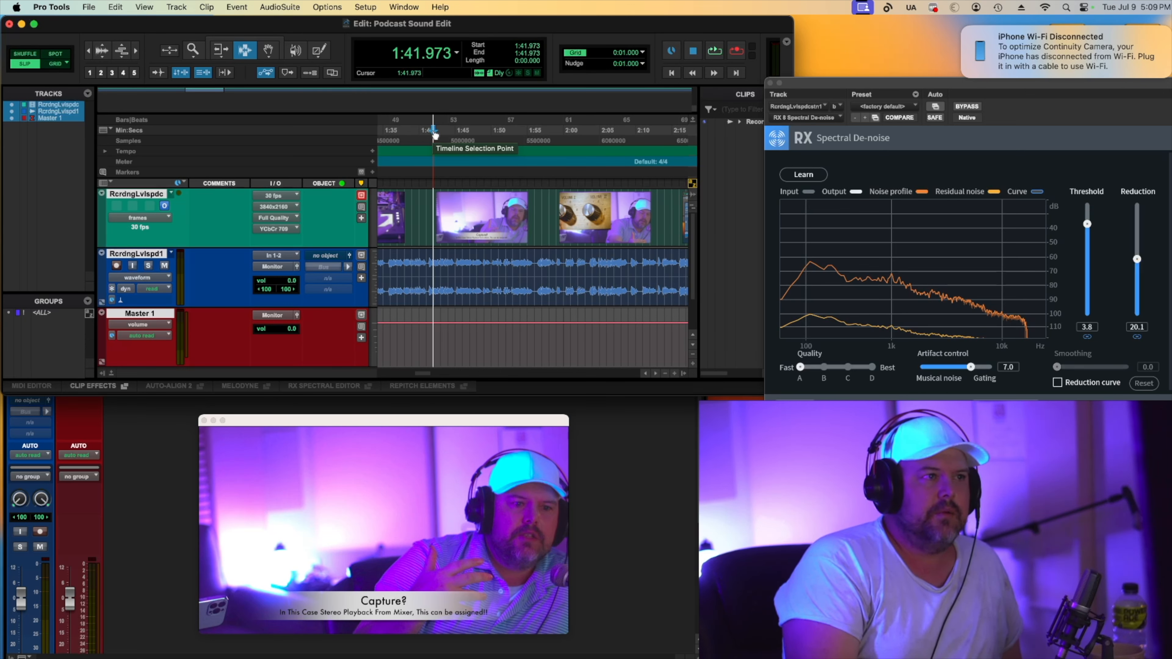
pyautogui.press('space')
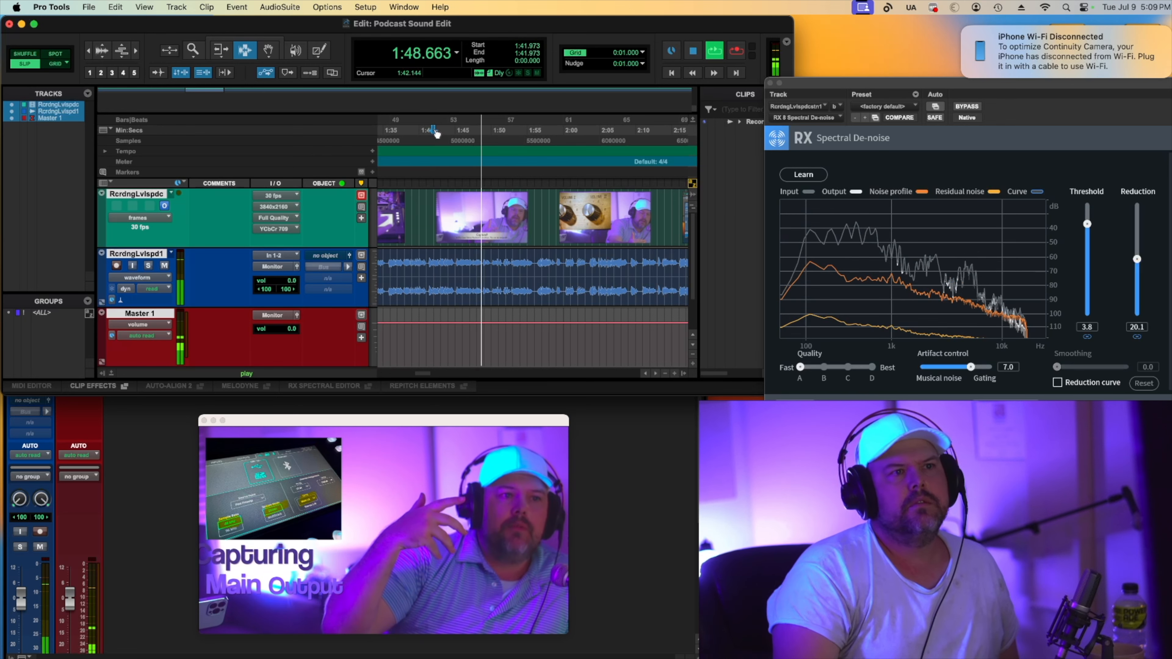
pyautogui.press('space')
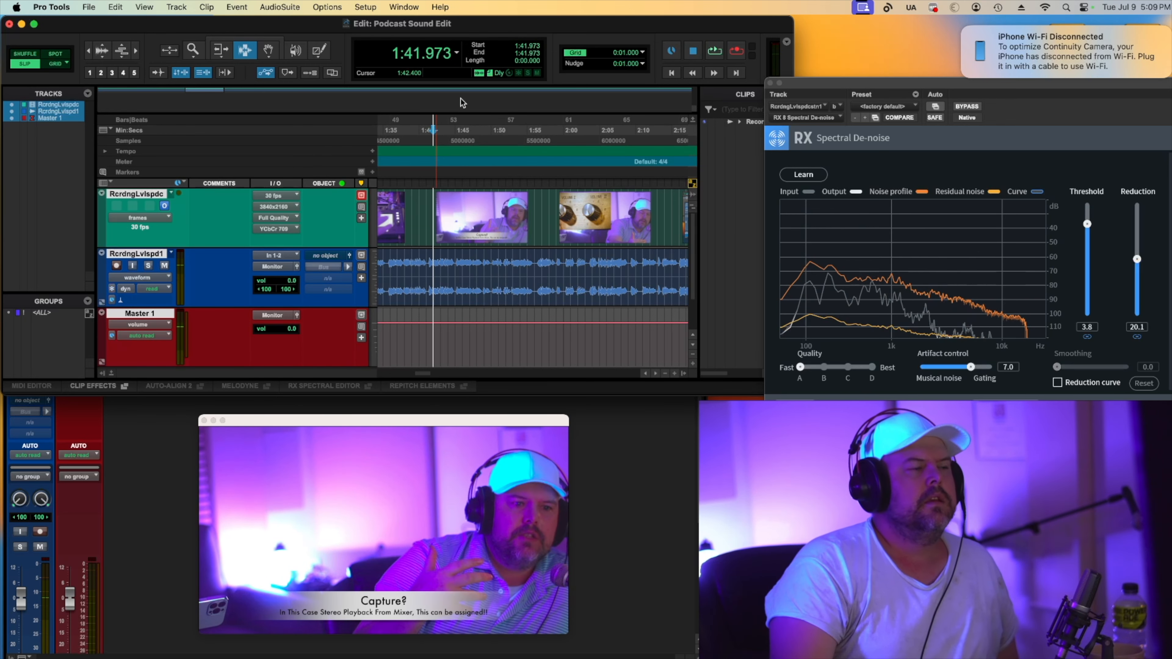
# Switch to the Mix window, then open and activate the RX De-click insert on the audio track.
pyautogui.press('super+equal')
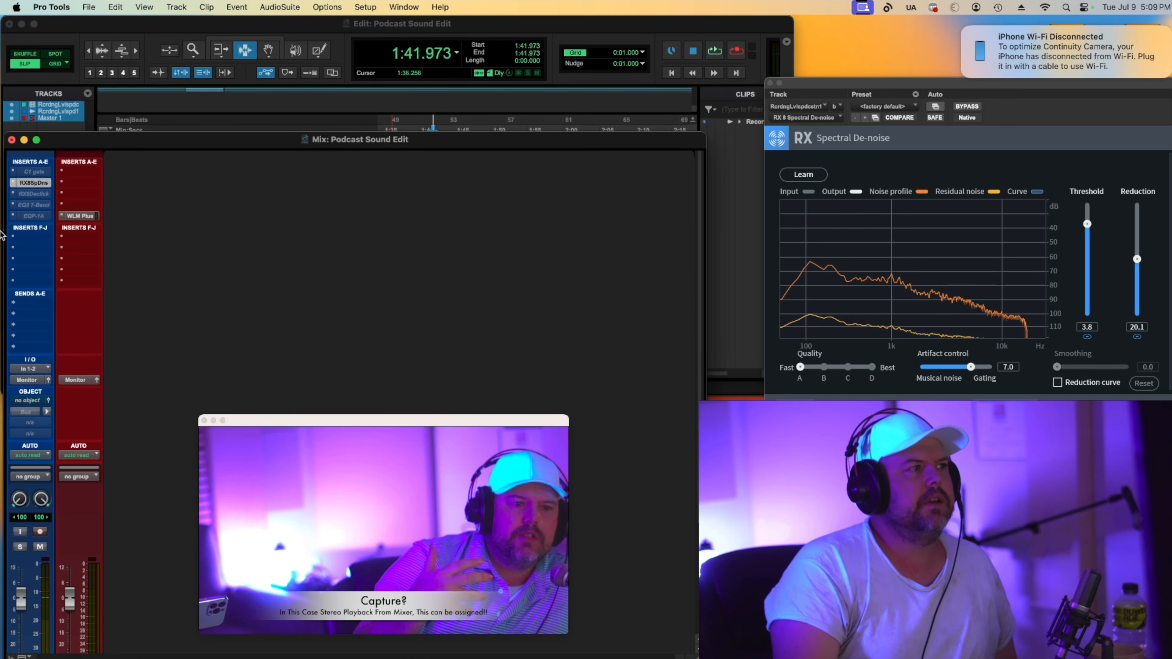
pyautogui.click(32, 194)
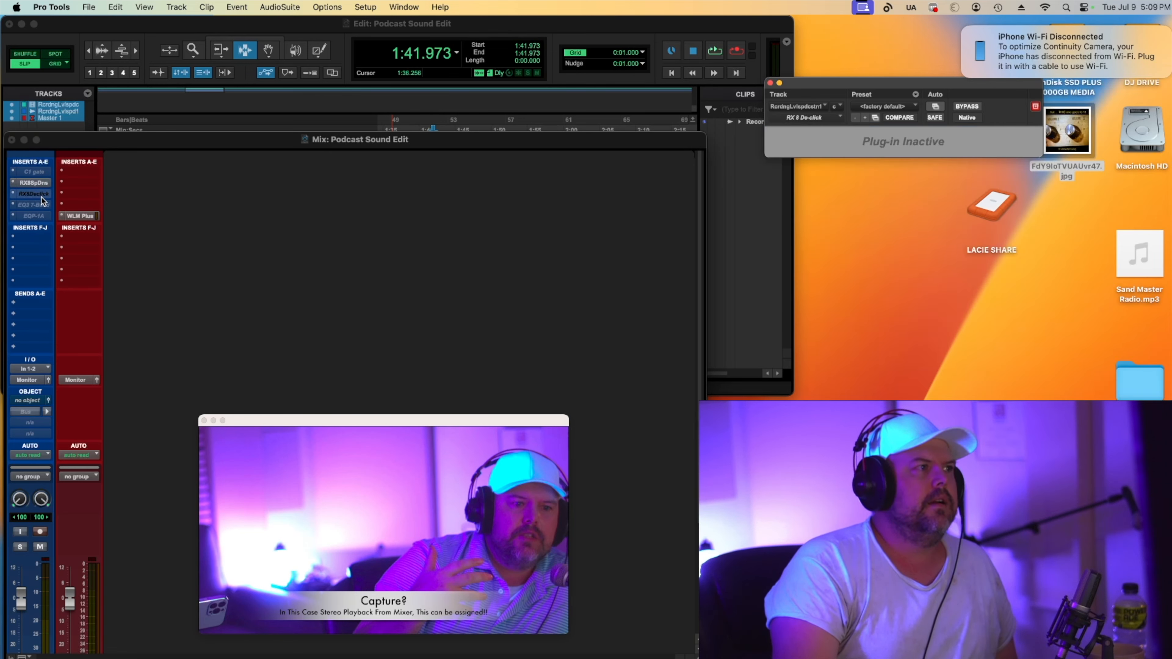
pyautogui.keyDown('ctrl'); pyautogui.keyDown('super'); pyautogui.click(34, 193); pyautogui.keyUp('super'); pyautogui.keyUp('ctrl')
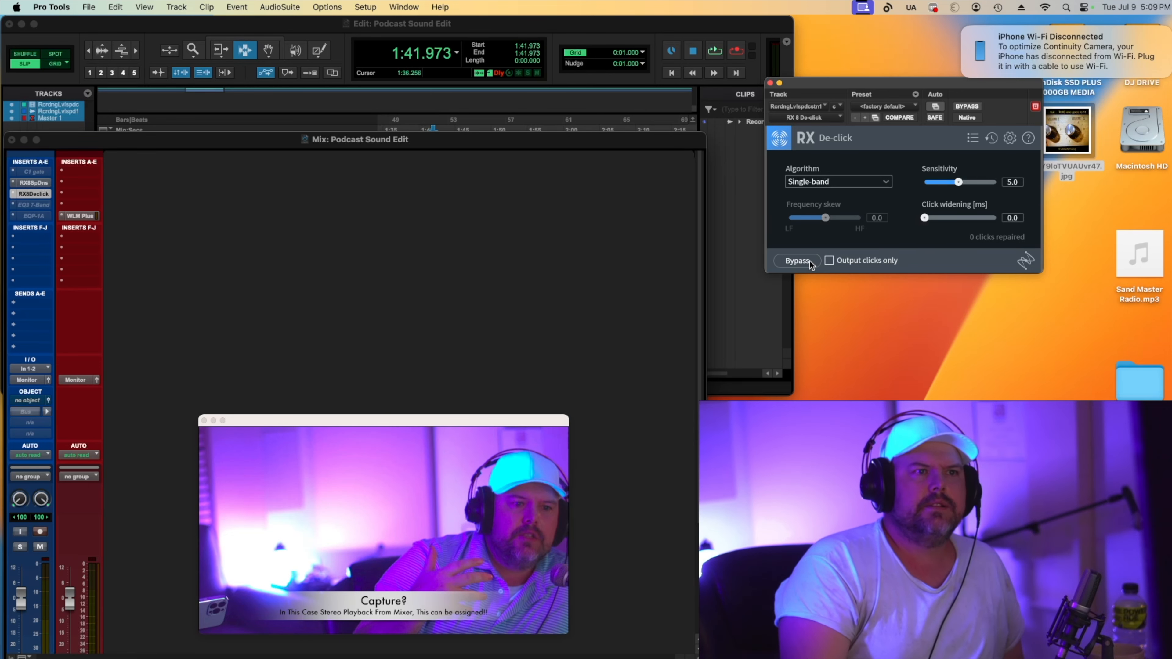
# Audition the De-click result with Output clicks only enabled, and raise its Sensitivity to 6.3.
pyautogui.click(830, 261)
pyautogui.press('space')
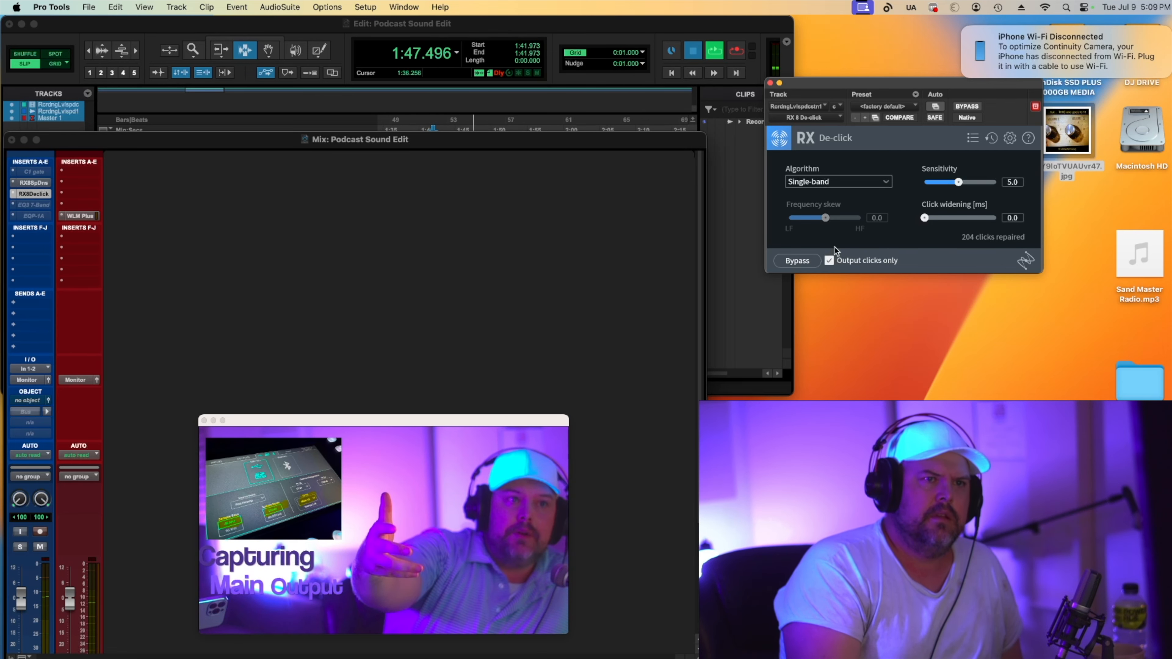
pyautogui.press('space')
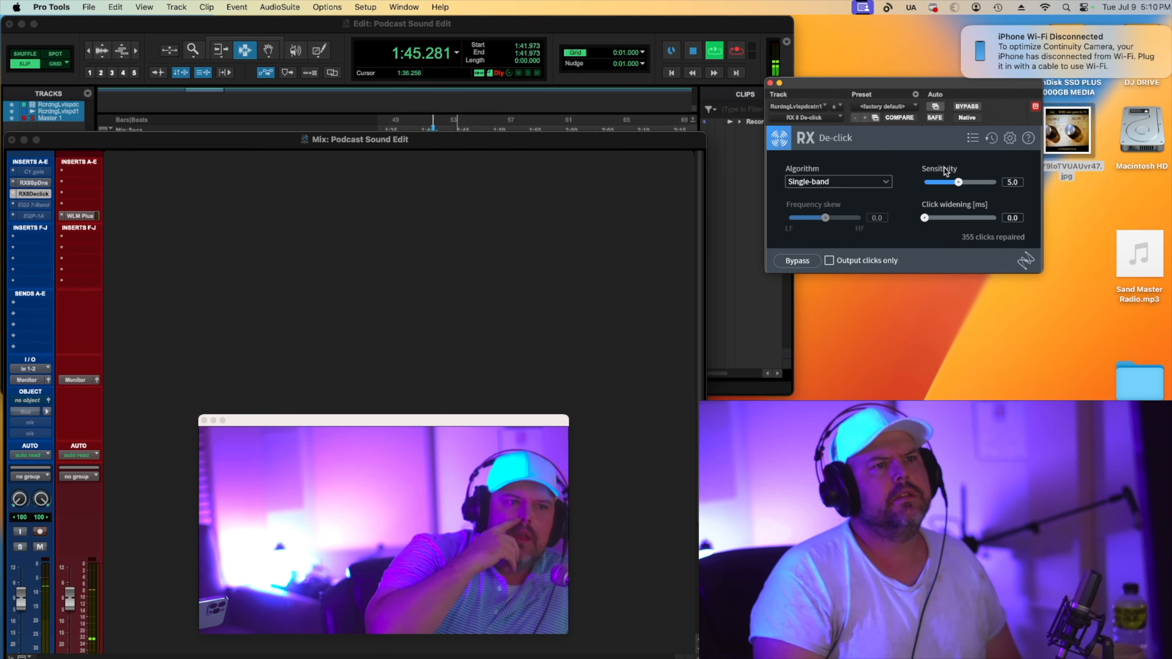
pyautogui.moveTo(959, 183); pyautogui.dragTo(969, 183)
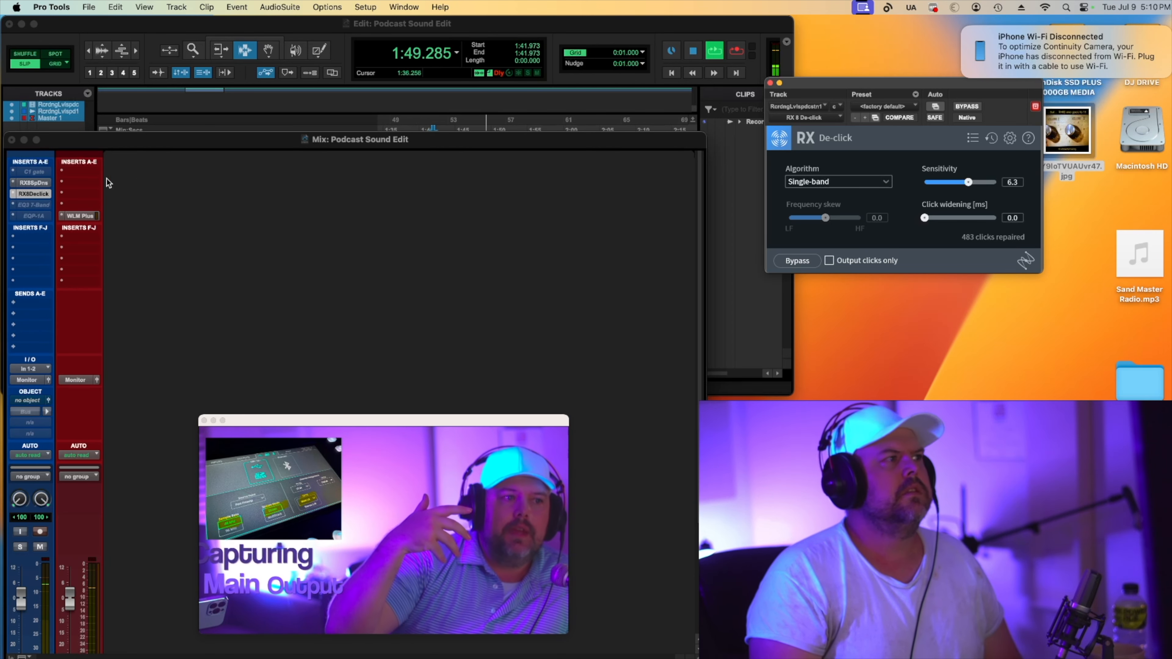
pyautogui.rightClick(36, 174)
pyautogui.click(53, 189)
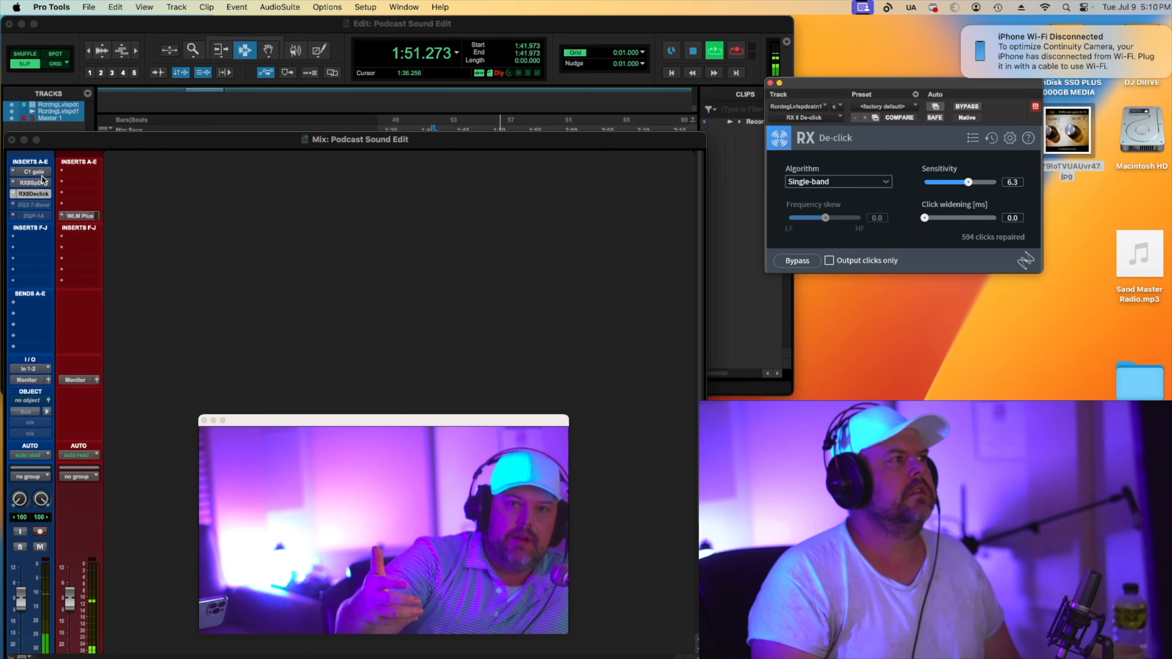
pyautogui.rightClick(41, 173)
pyautogui.click(50, 187)
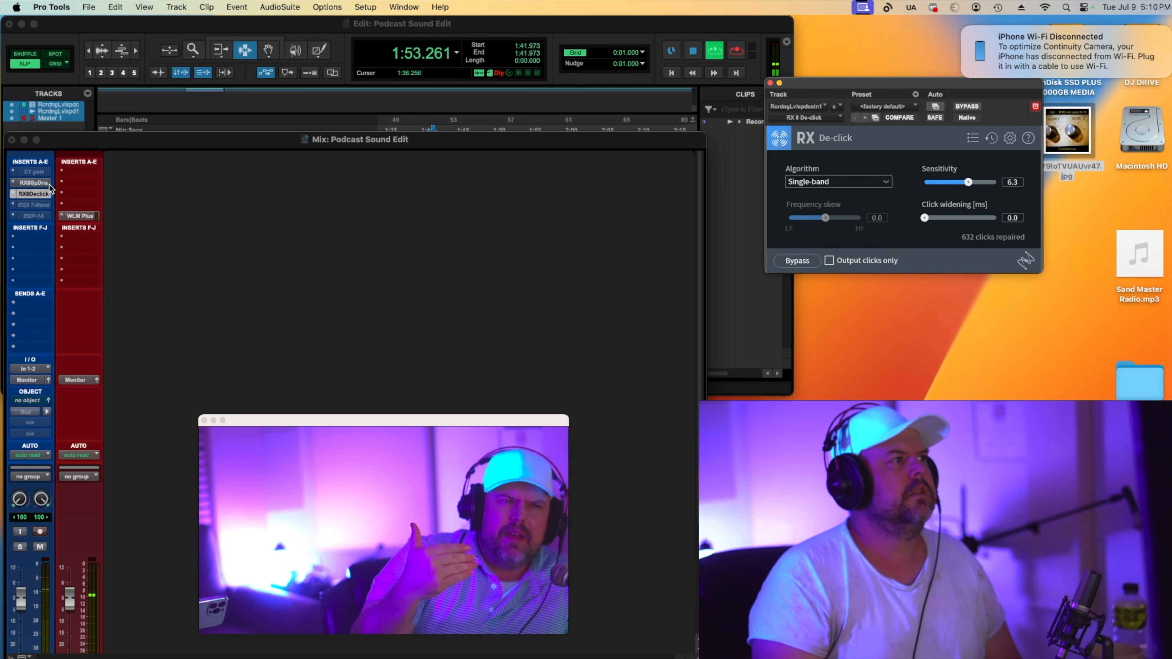
# Open RX Spectral De-noise, raise Reduction to 25.1 and lower Threshold to 1.5, then stop playback.
pyautogui.click(44, 183)
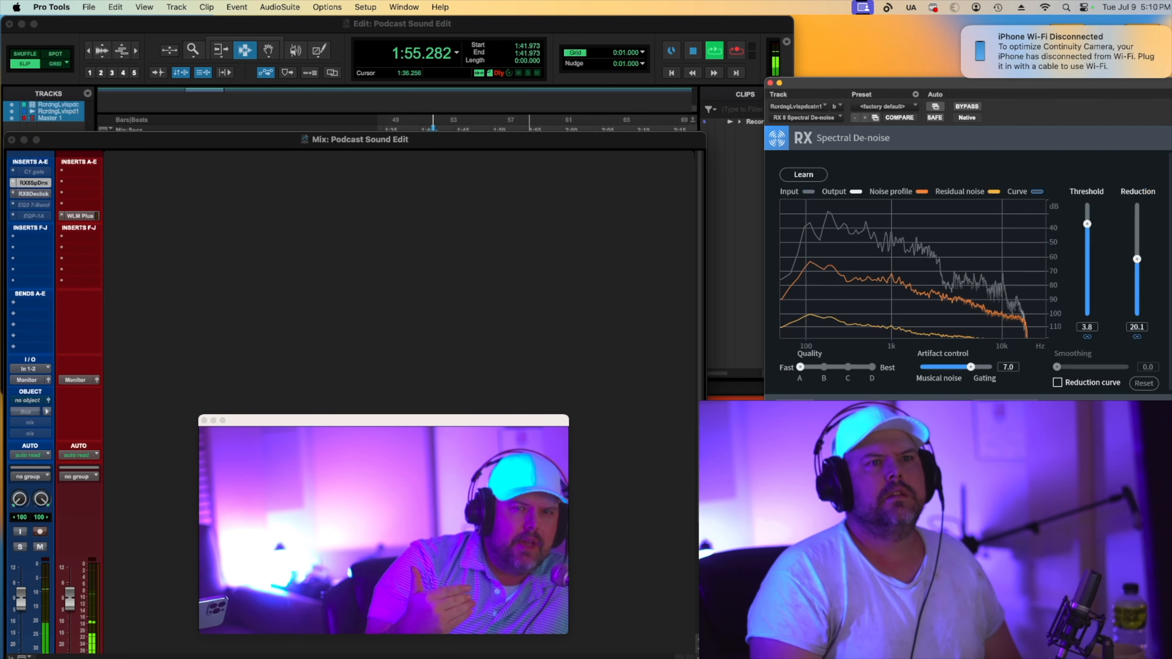
pyautogui.moveTo(1139, 262)
pyautogui.mouseDown()
pyautogui.moveTo(1143, 275)
pyautogui.moveTo(1144, 249)
pyautogui.mouseUp()
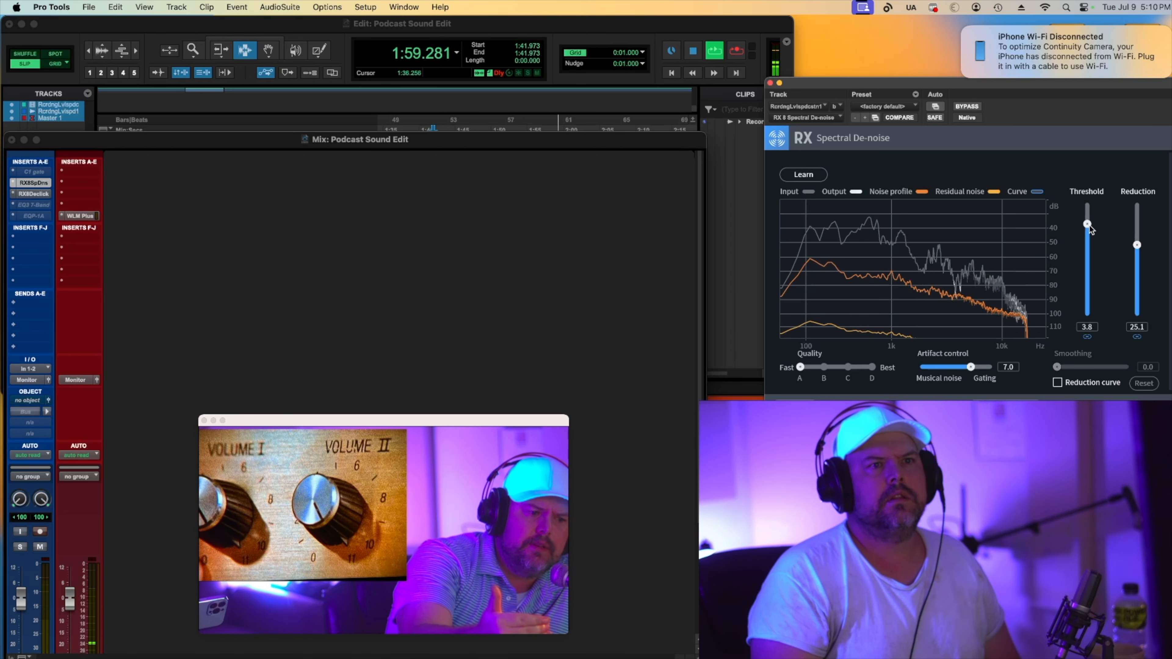
pyautogui.moveTo(1089, 225); pyautogui.dragTo(1091, 249)
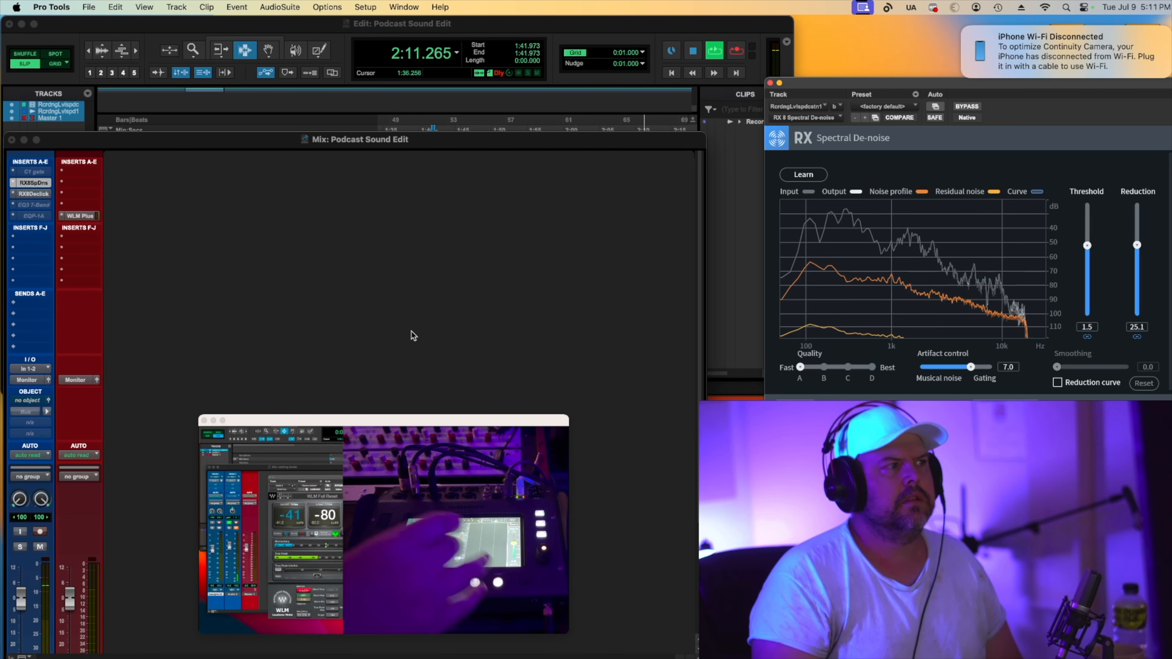
pyautogui.press('space')
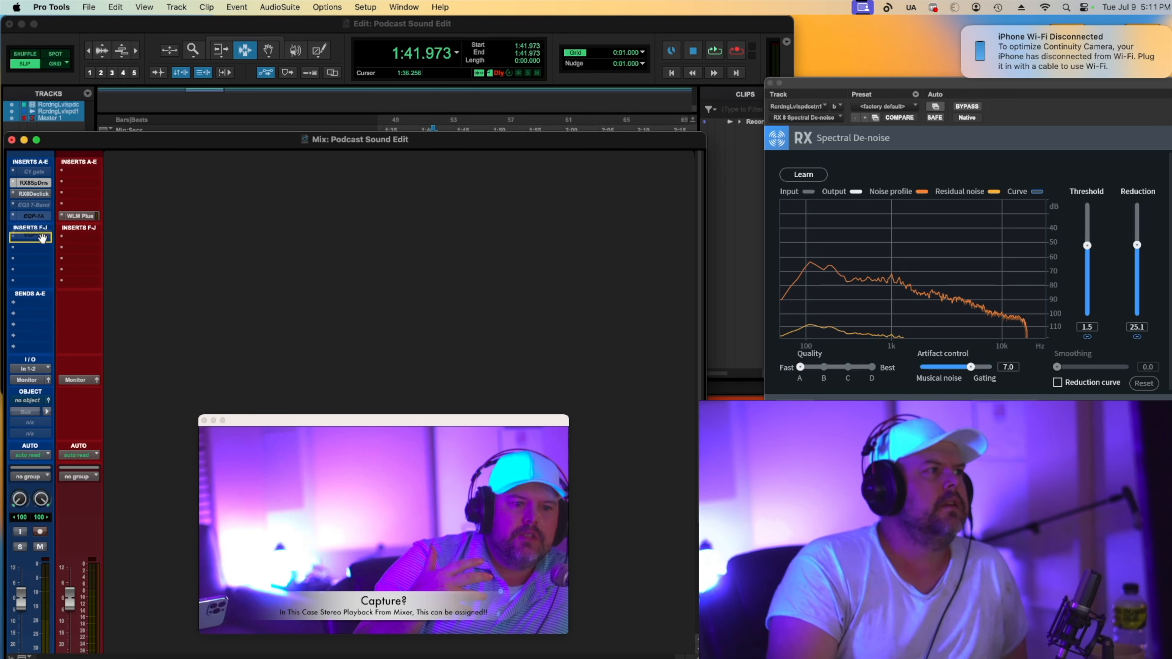
# Shift the lower inserts down and add RX 8 De-reverb (stereo) right after RX De-click on the audio track.
pyautogui.moveTo(43, 237); pyautogui.dragTo(41, 234)
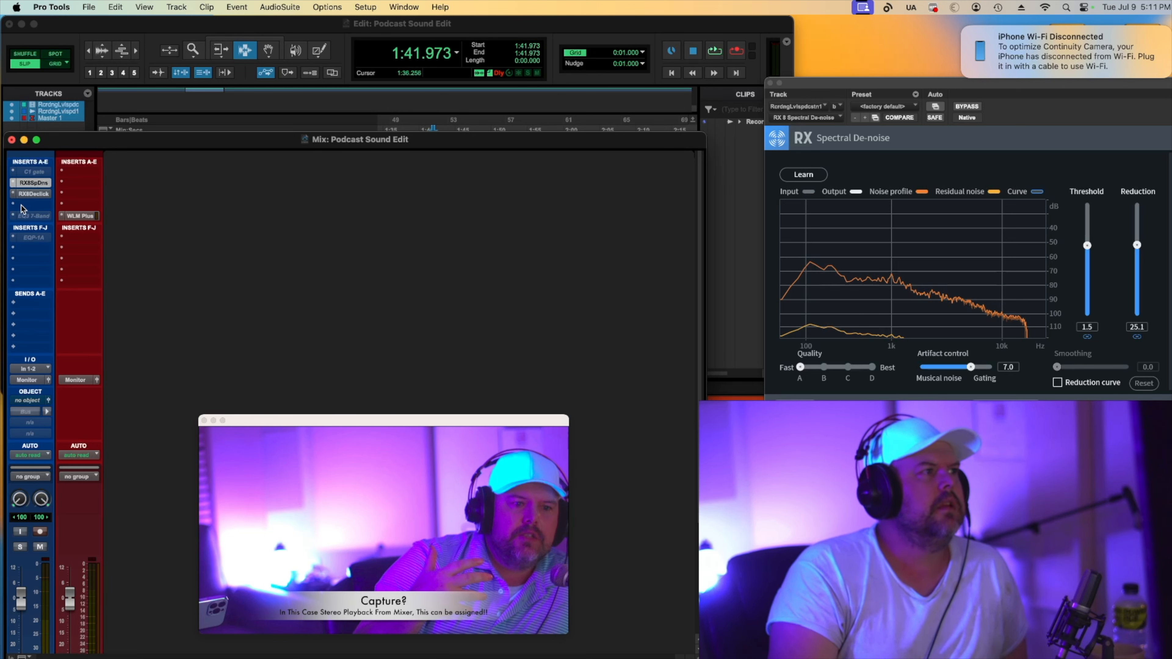
pyautogui.click(14, 206)
pyautogui.moveTo(65, 205)
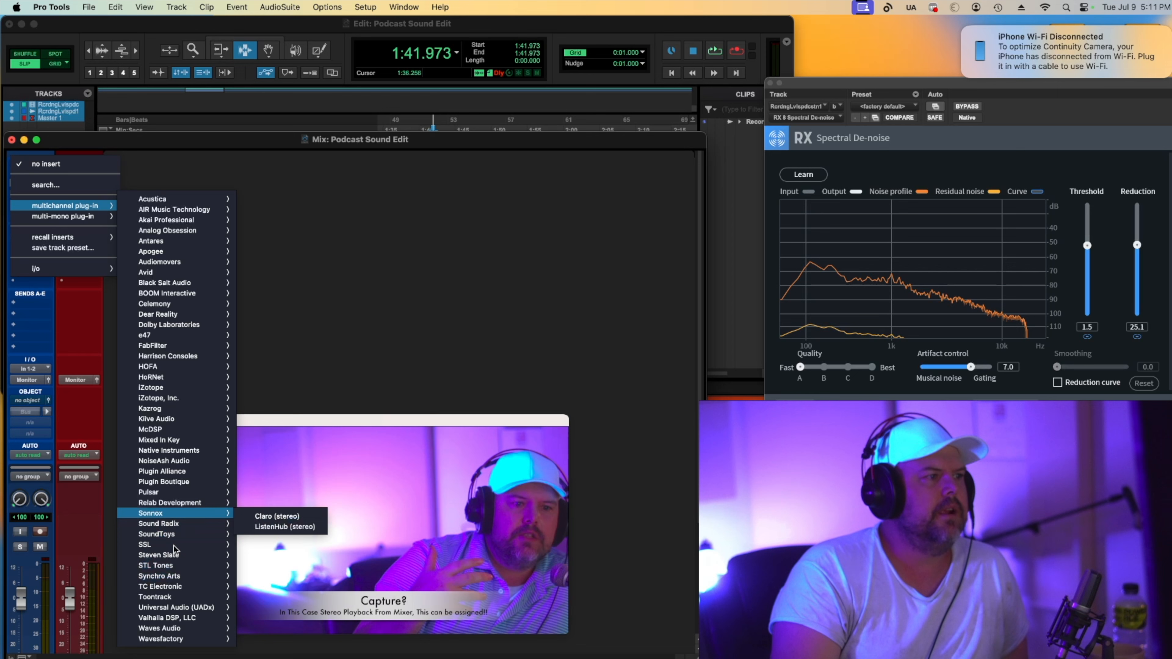
pyautogui.moveTo(182, 596)
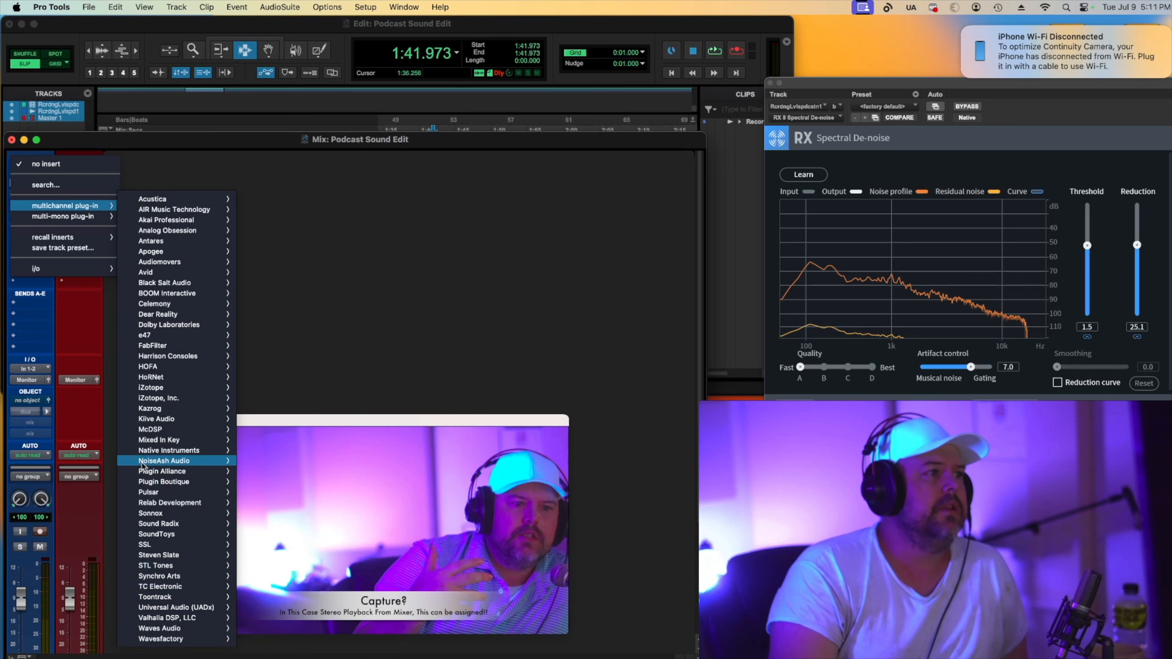
pyautogui.moveTo(152, 462)
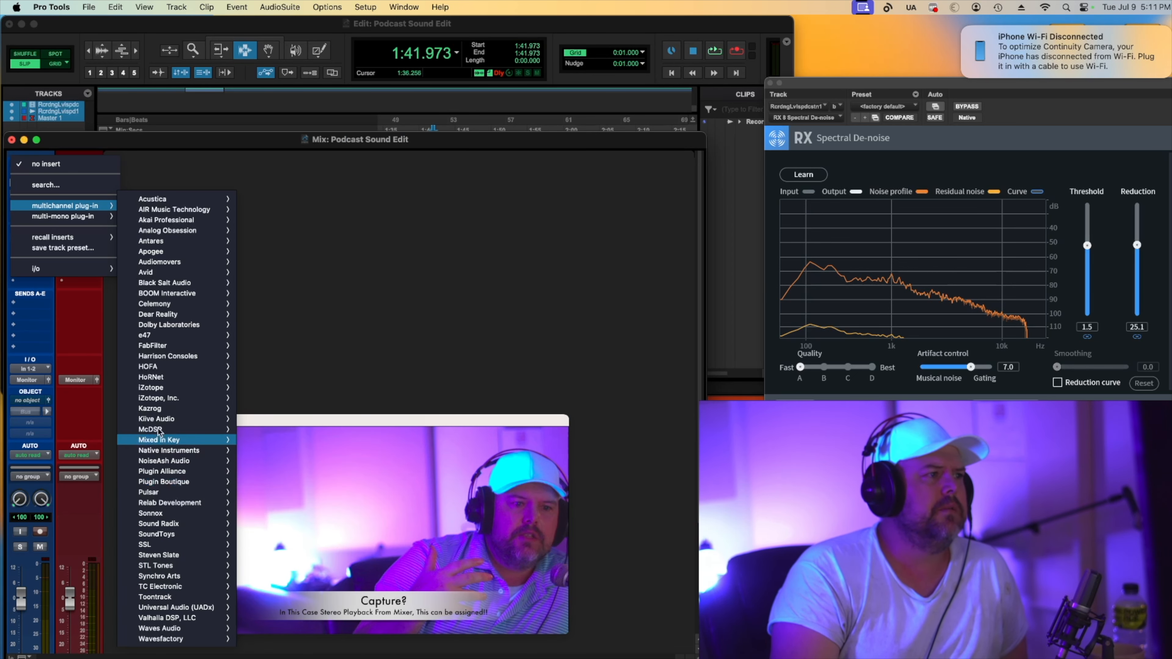
pyautogui.moveTo(167, 400)
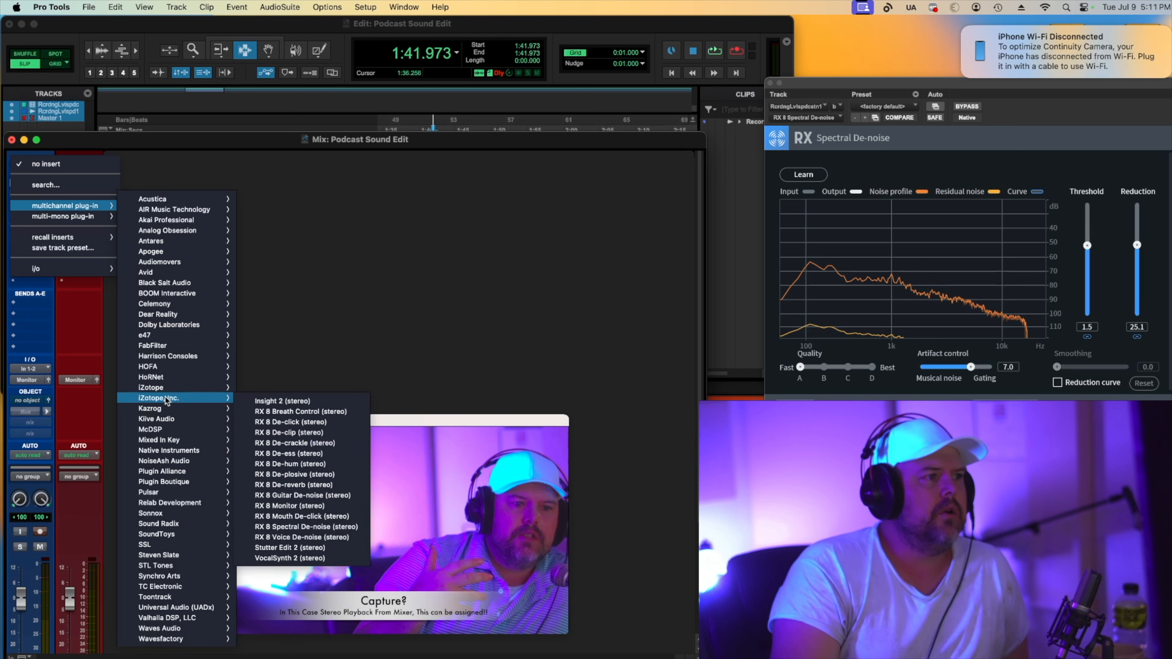
pyautogui.click(312, 489)
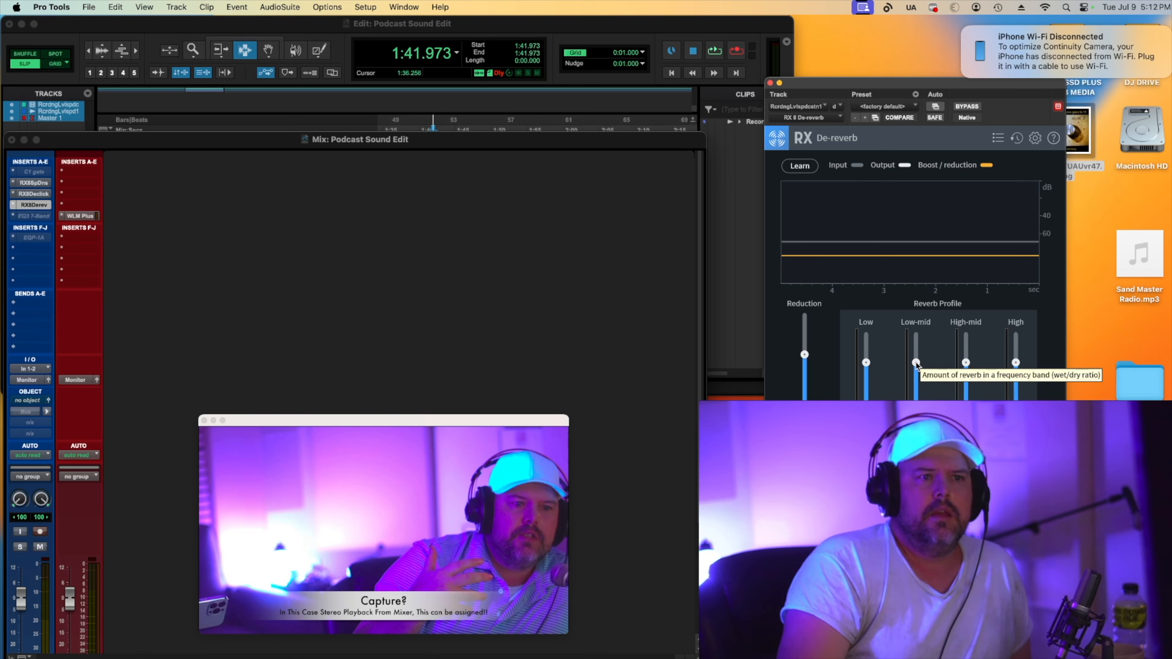
# Adjust the De-reverb Low-mid reverb profile and pull the Reduction down while playing back the voice.
pyautogui.moveTo(916, 364); pyautogui.dragTo(916, 391)
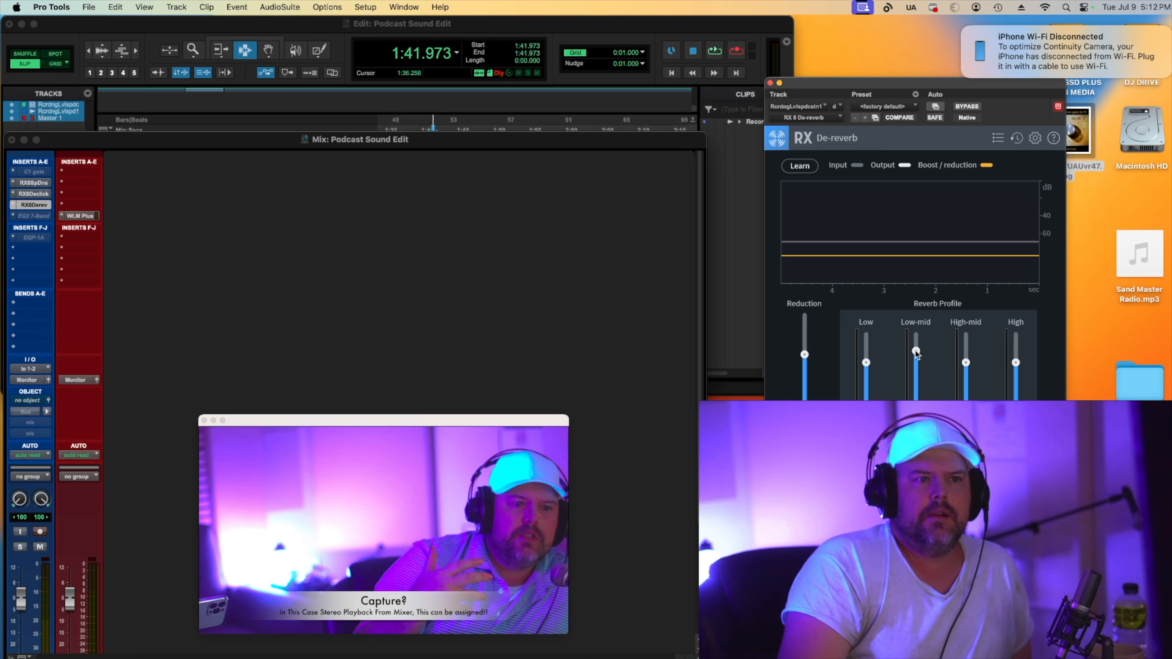
pyautogui.moveTo(915, 345); pyautogui.dragTo(913, 343)
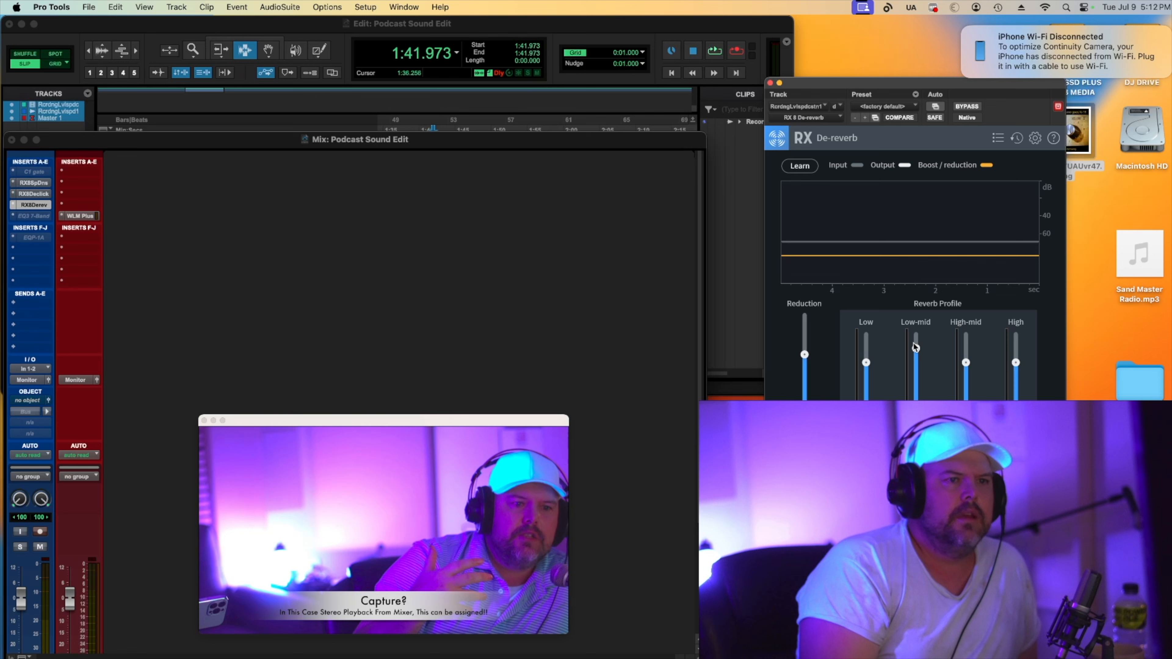
pyautogui.press('space')
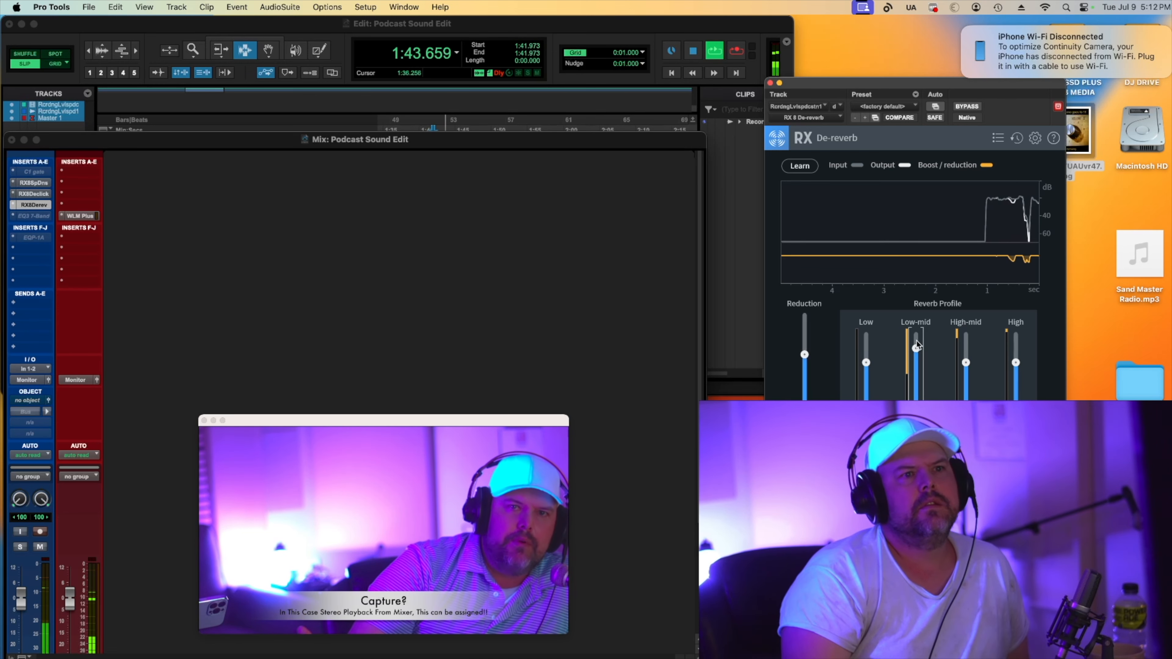
pyautogui.moveTo(803, 354); pyautogui.dragTo(806, 390)
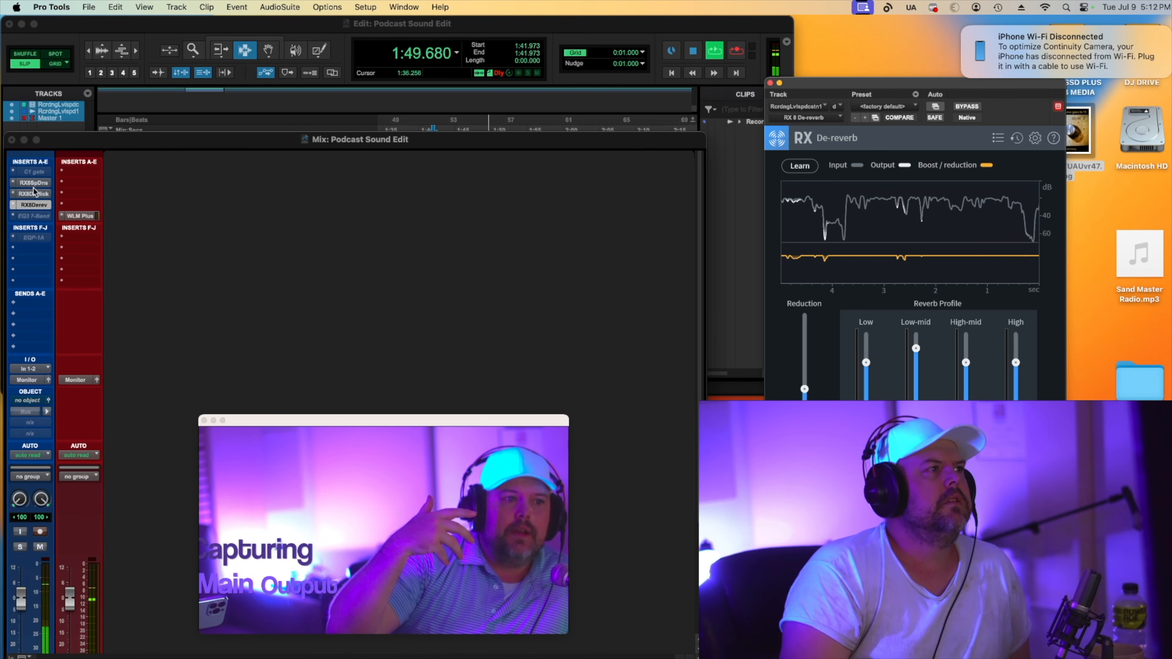
# Reopen the De-click and De-reverb windows to check their settings during playback, then stop.
pyautogui.click(37, 197)
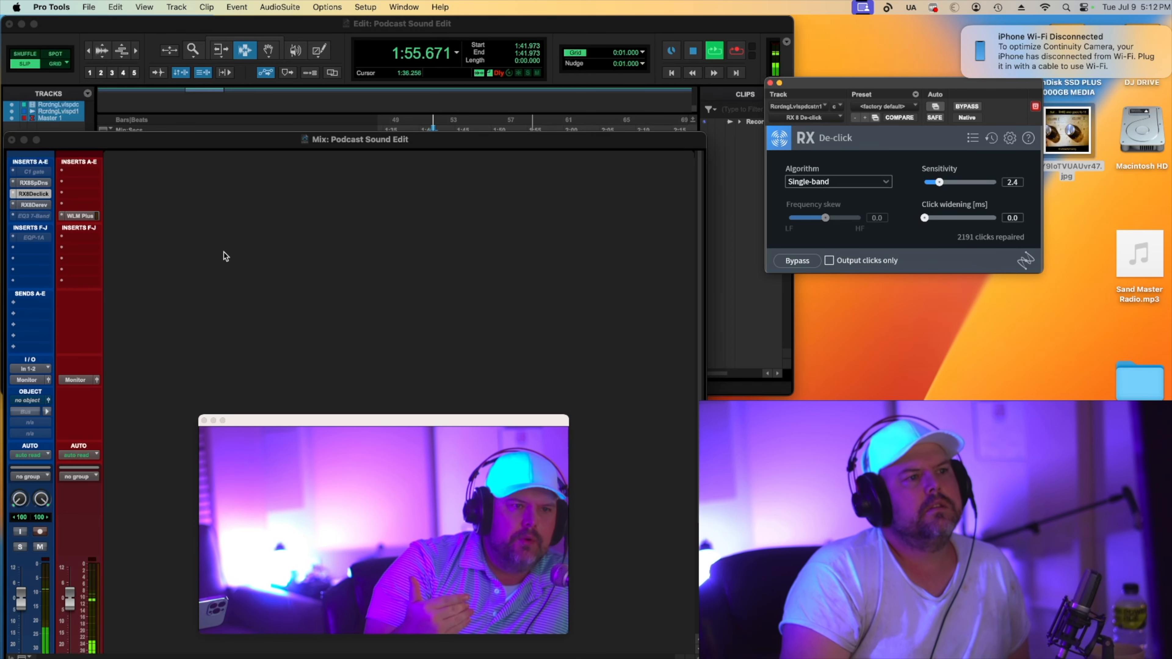
pyautogui.click(30, 205)
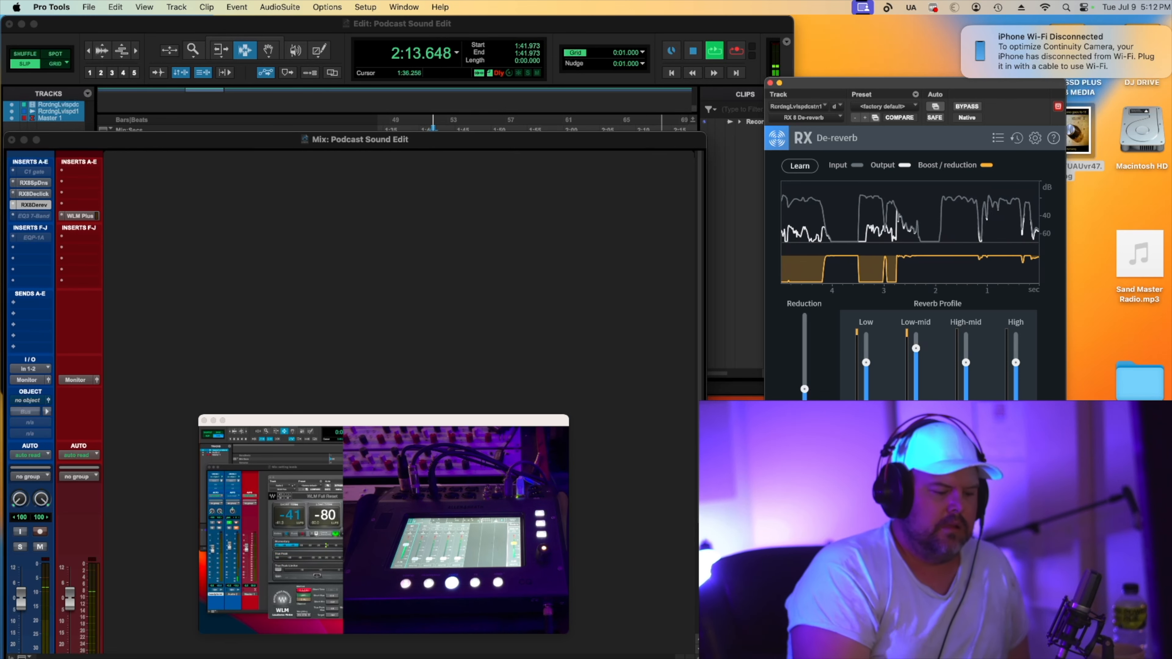
pyautogui.press('space')
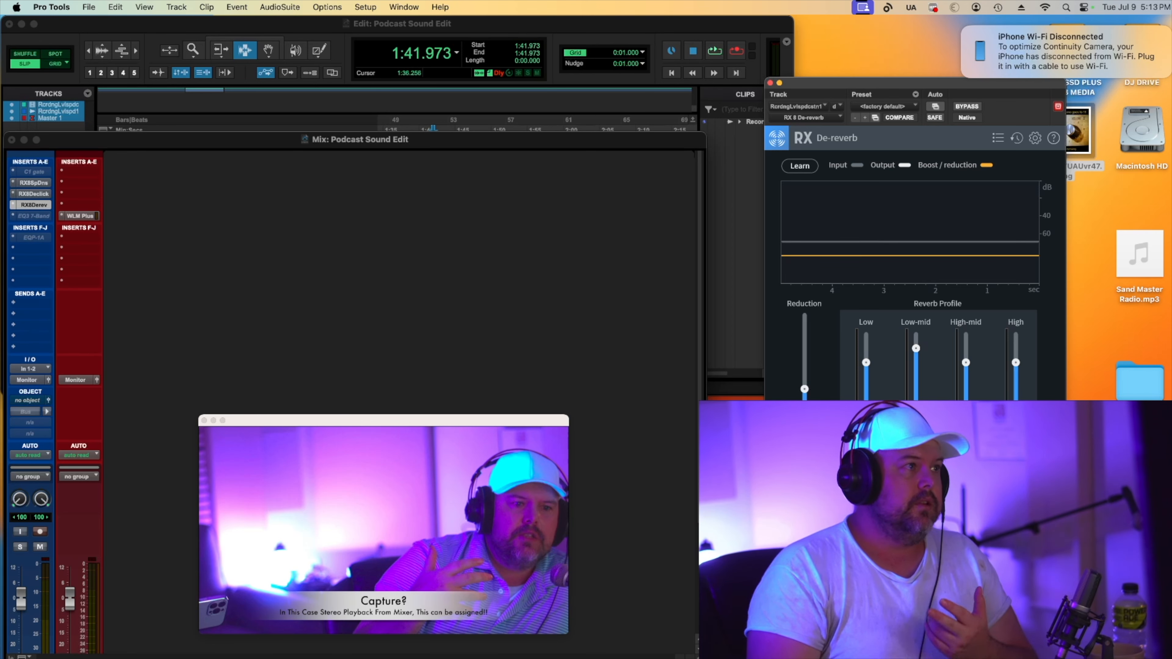
# Replace the C1 gate insert with RX Spectral De-noise and move the RX plug-ins up to close the gap.
pyautogui.click(42, 192)
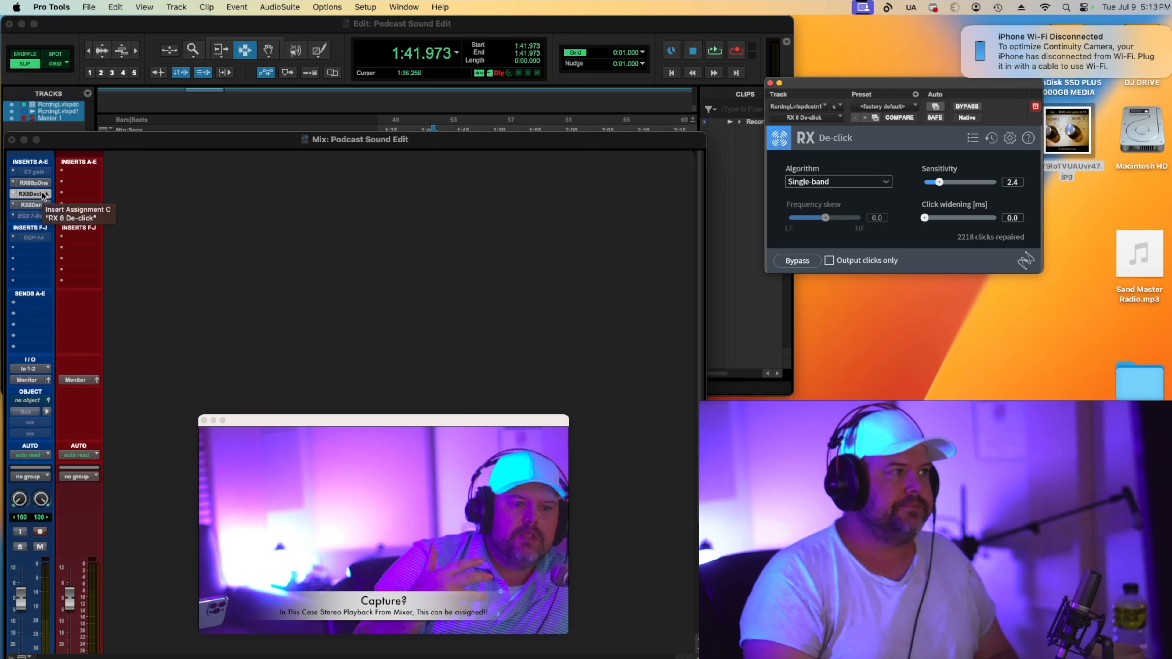
pyautogui.moveTo(41, 181); pyautogui.dragTo(37, 174)
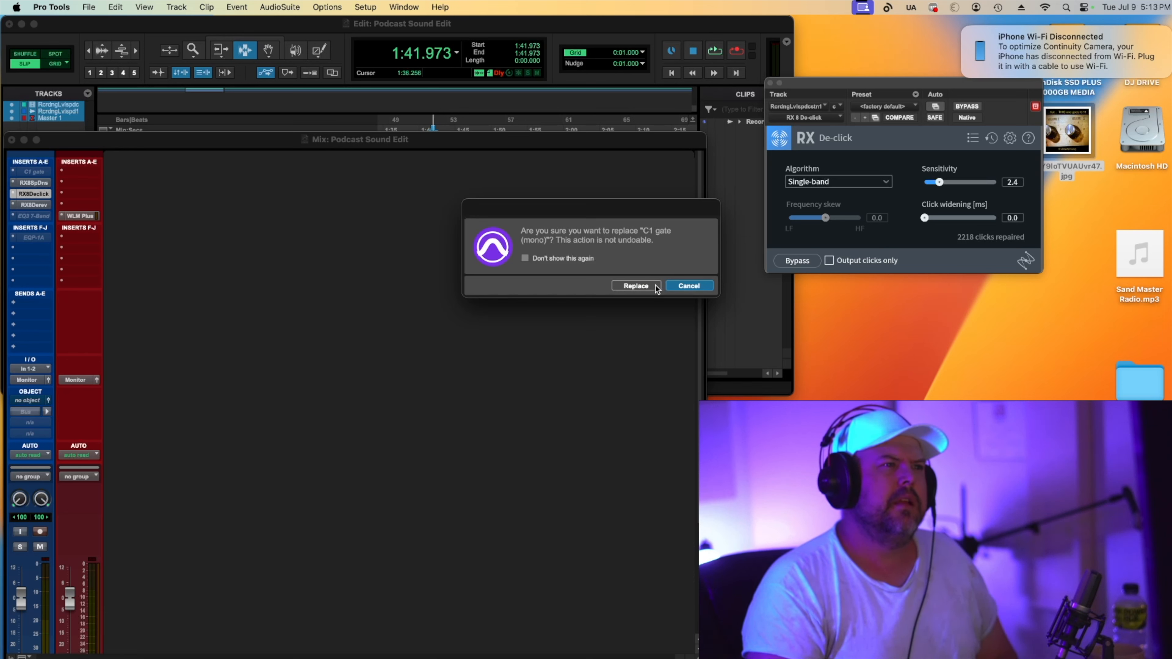
pyautogui.click(643, 286)
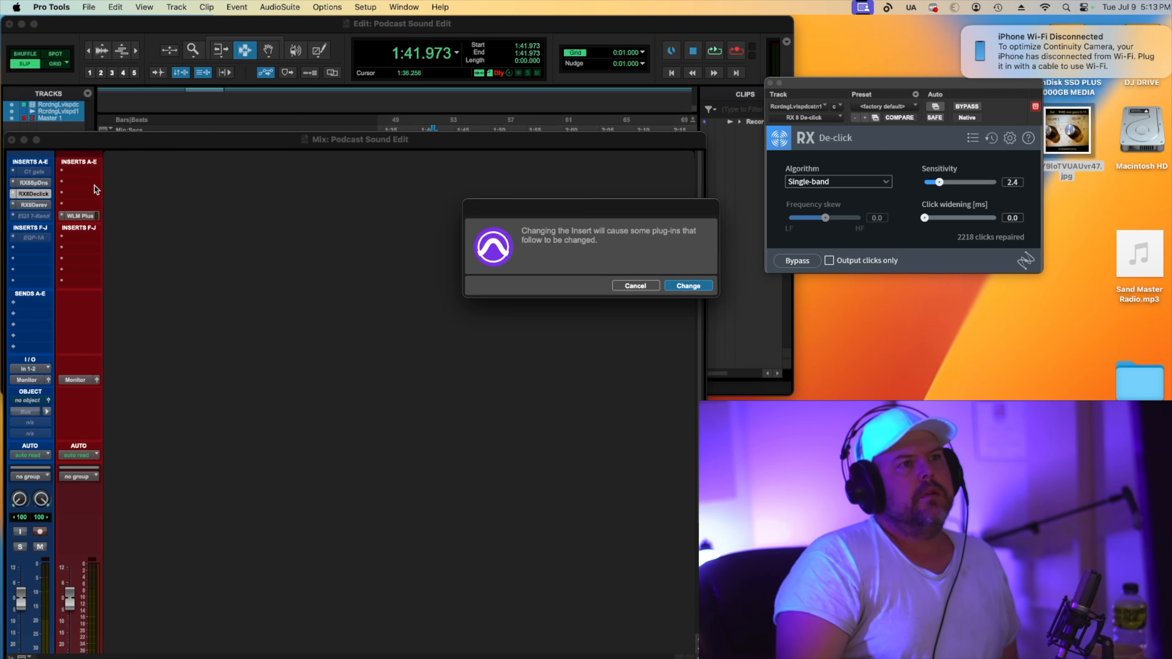
pyautogui.click(697, 286)
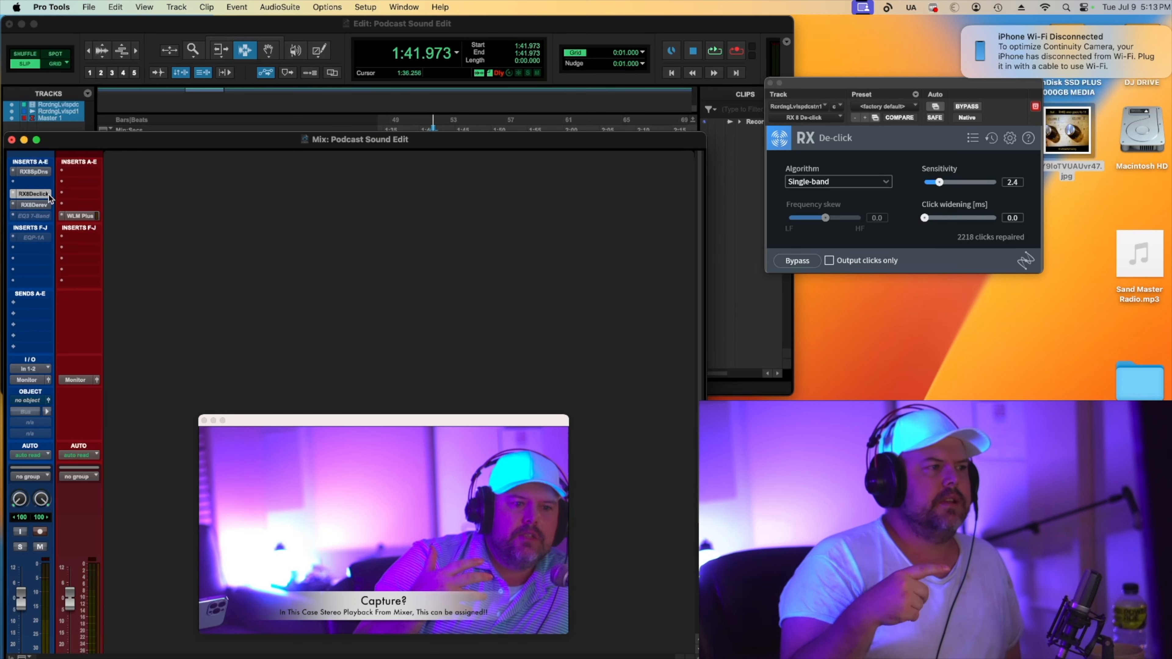
pyautogui.moveTo(37, 196); pyautogui.dragTo(34, 194)
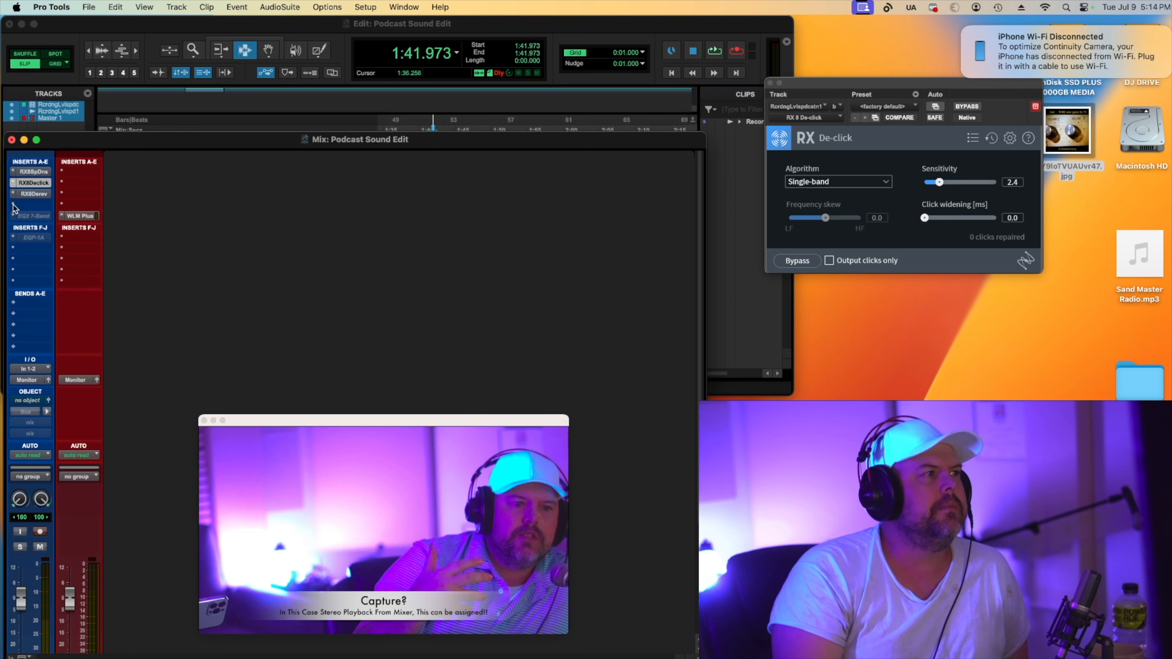
# Insert RX 8 De-plosive (stereo) in the free slot below RX De-reverb.
pyautogui.click(14, 206)
pyautogui.moveTo(121, 207)
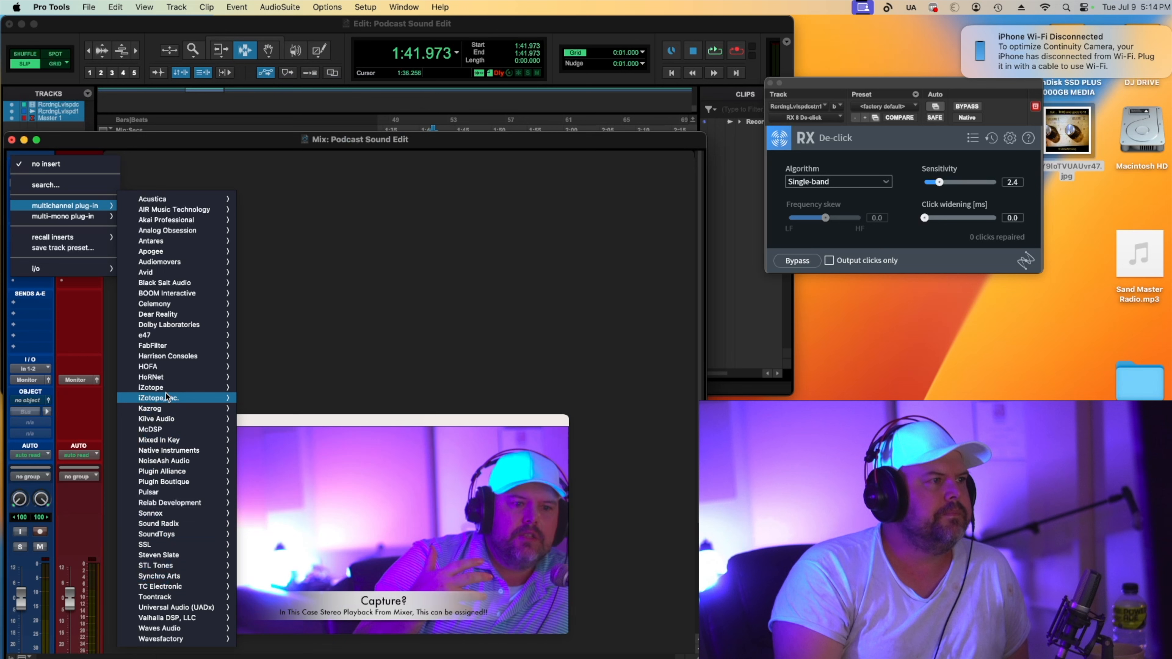
pyautogui.moveTo(165, 389)
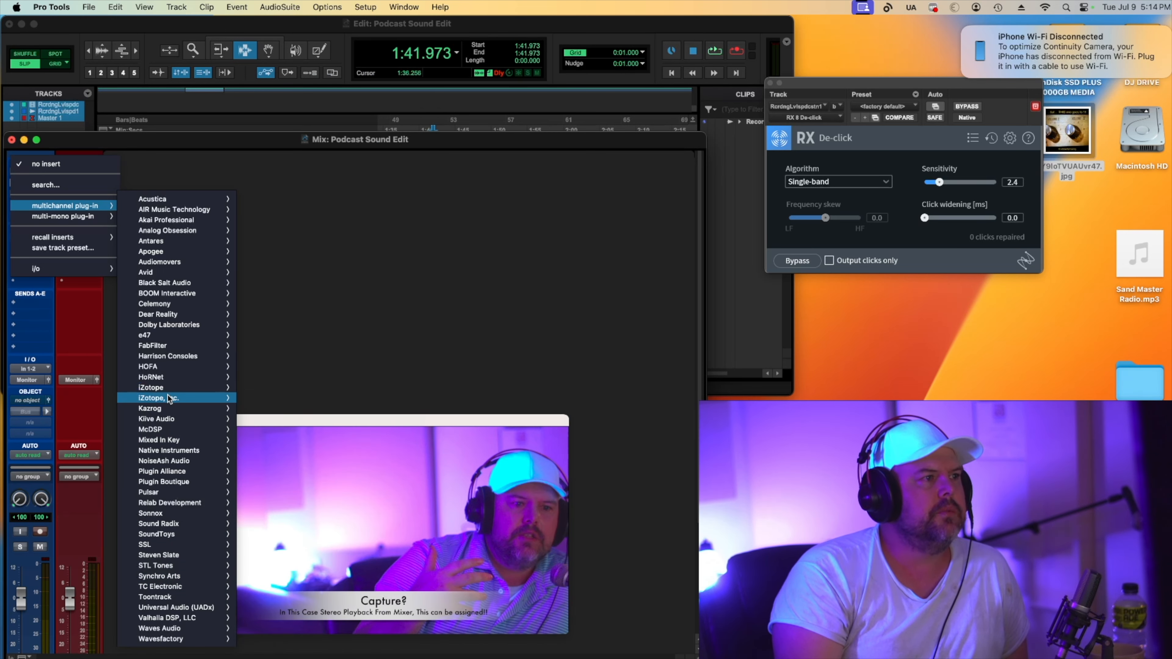
pyautogui.click(290, 475)
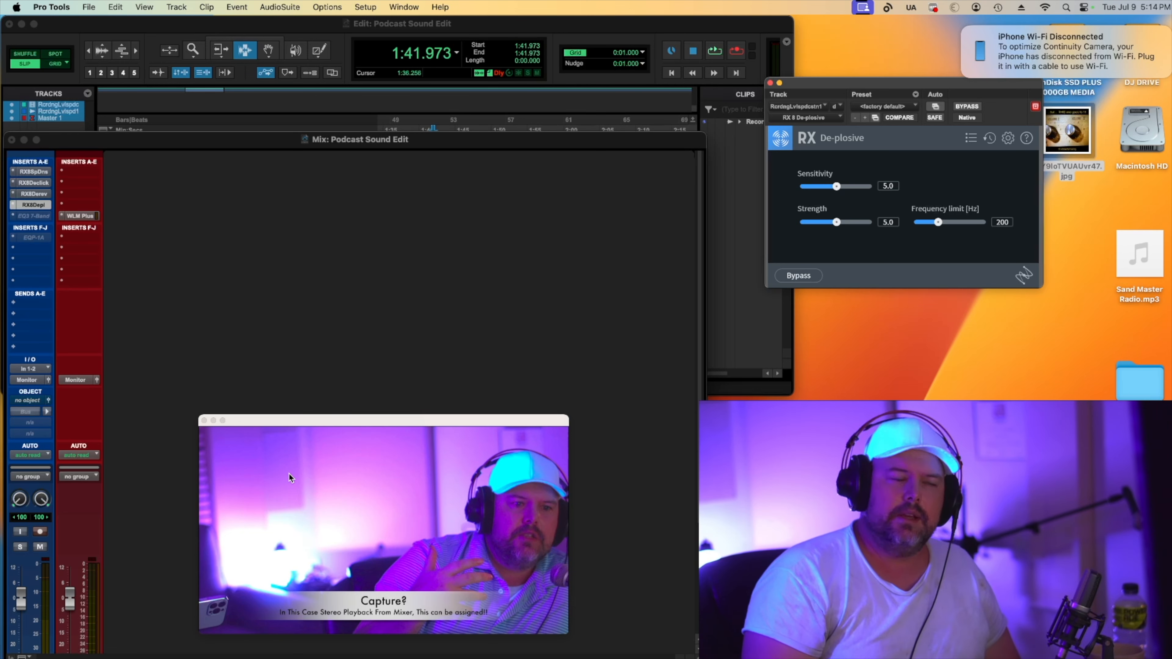
# Play back the track and lower the De-plosive Sensitivity to 4.1.
pyautogui.press('space')
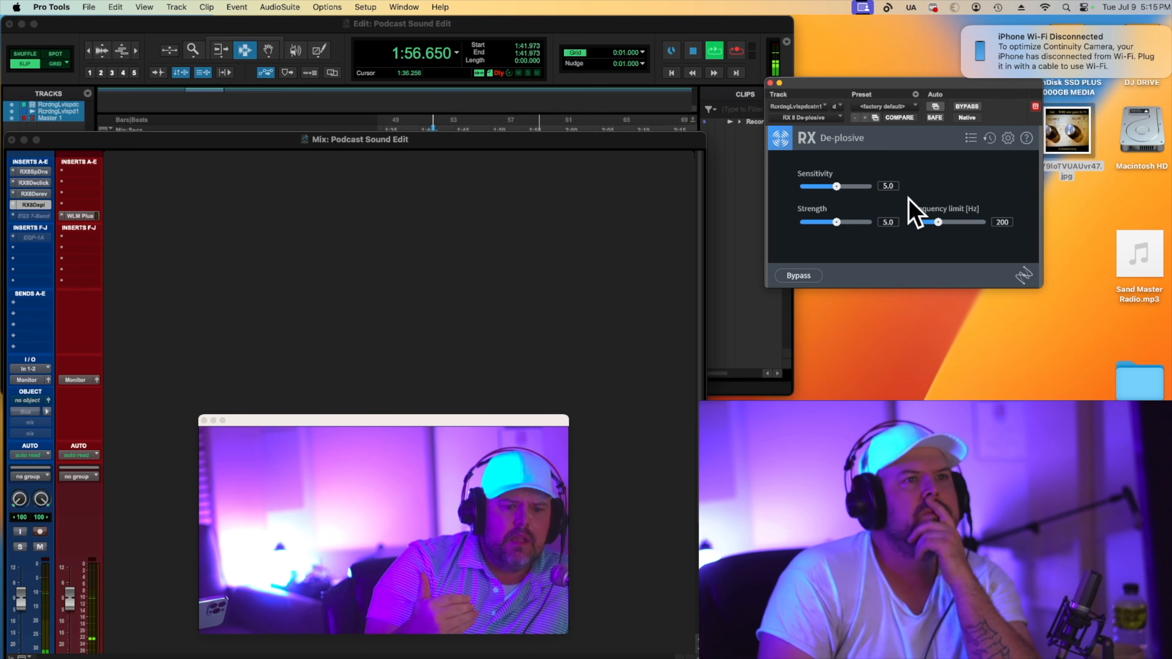
pyautogui.moveTo(837, 190); pyautogui.dragTo(830, 190)
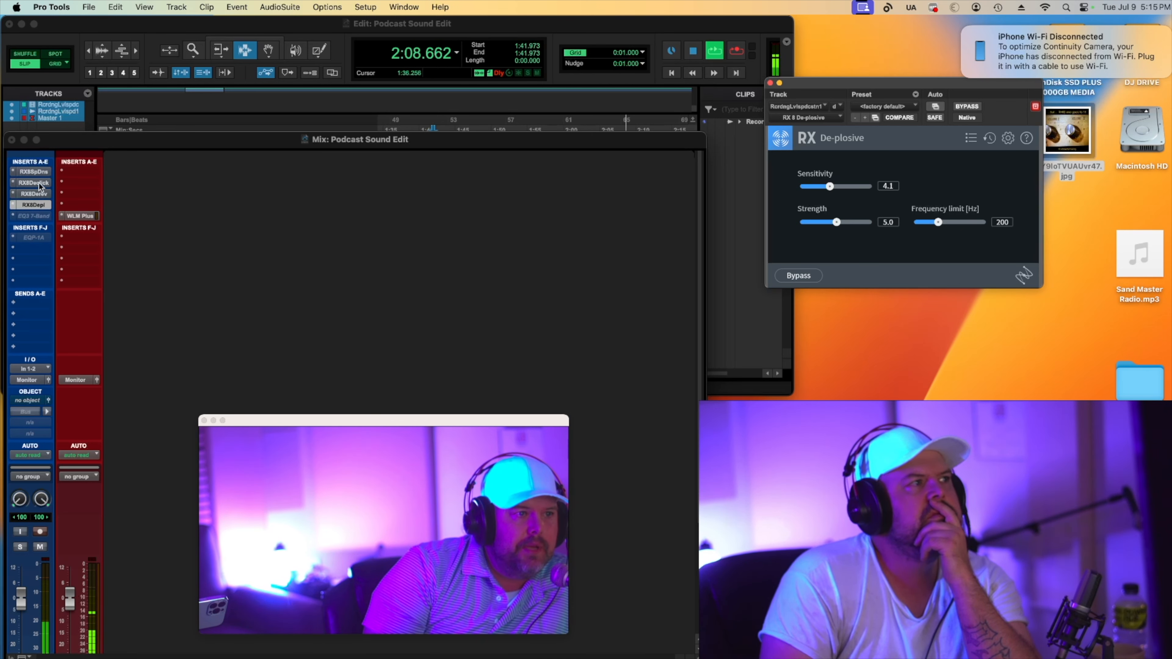
# Open Spectral De-noise, lower its Threshold to -1.3, and stop playback.
pyautogui.click(34, 171)
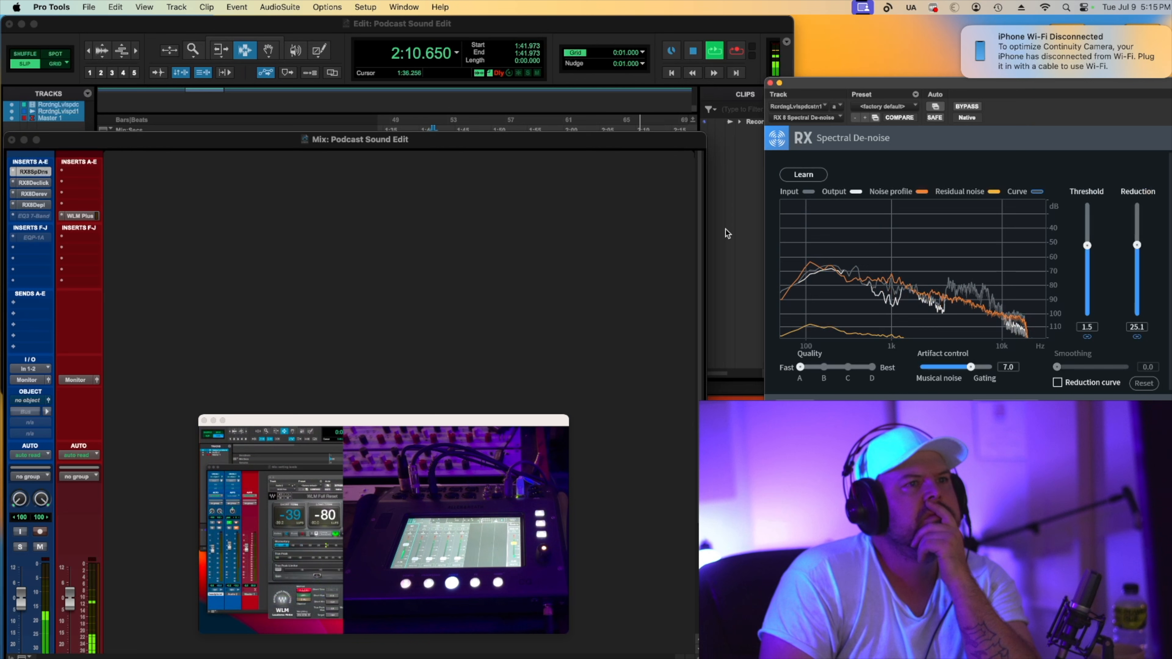
pyautogui.moveTo(1085, 247); pyautogui.dragTo(1092, 276)
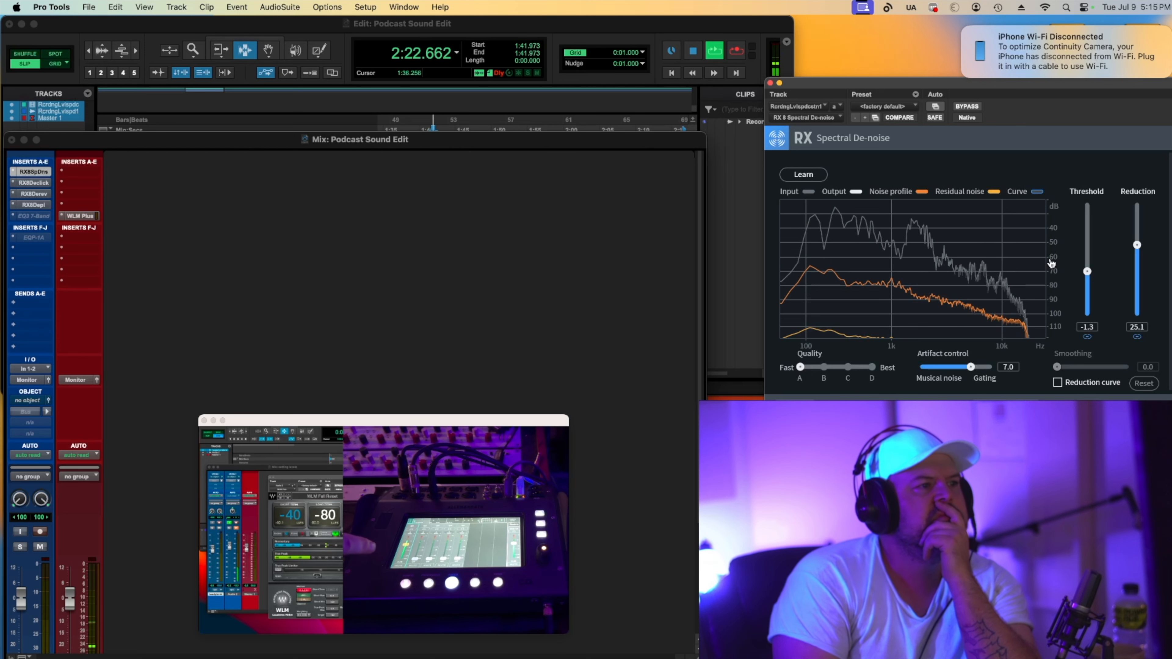
pyautogui.press('space')
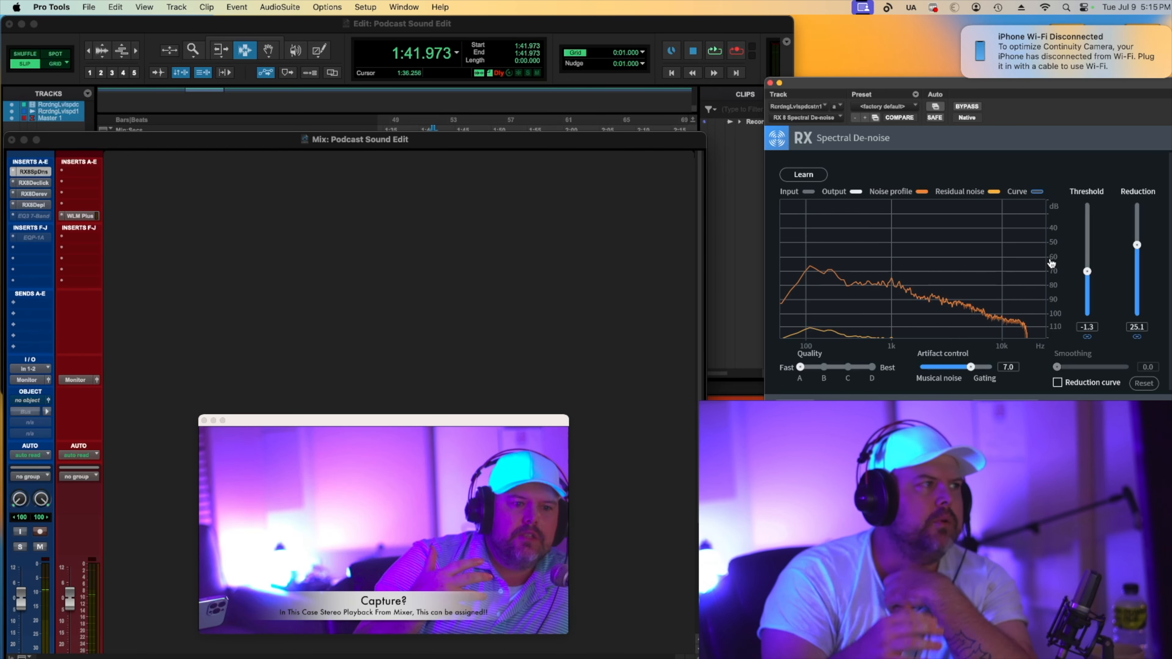
# Open the RX De-plosive and RX De-reverb plug-in windows and lower De-reverb's Reduction slightly.
pyautogui.click(30, 205)
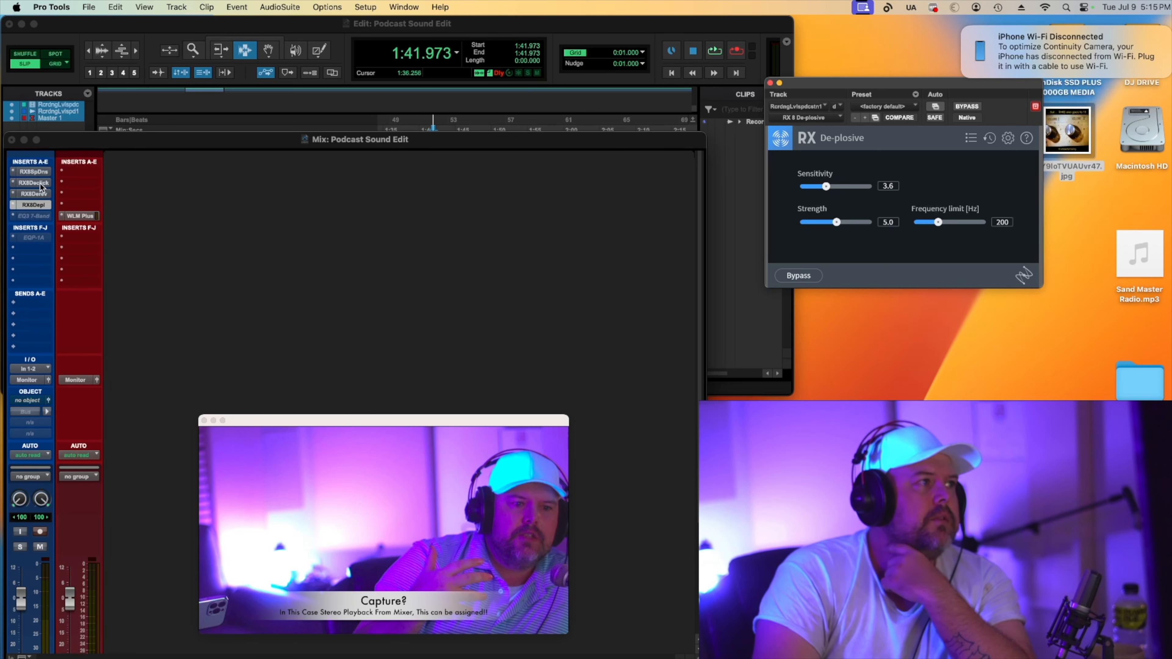
pyautogui.click(37, 194)
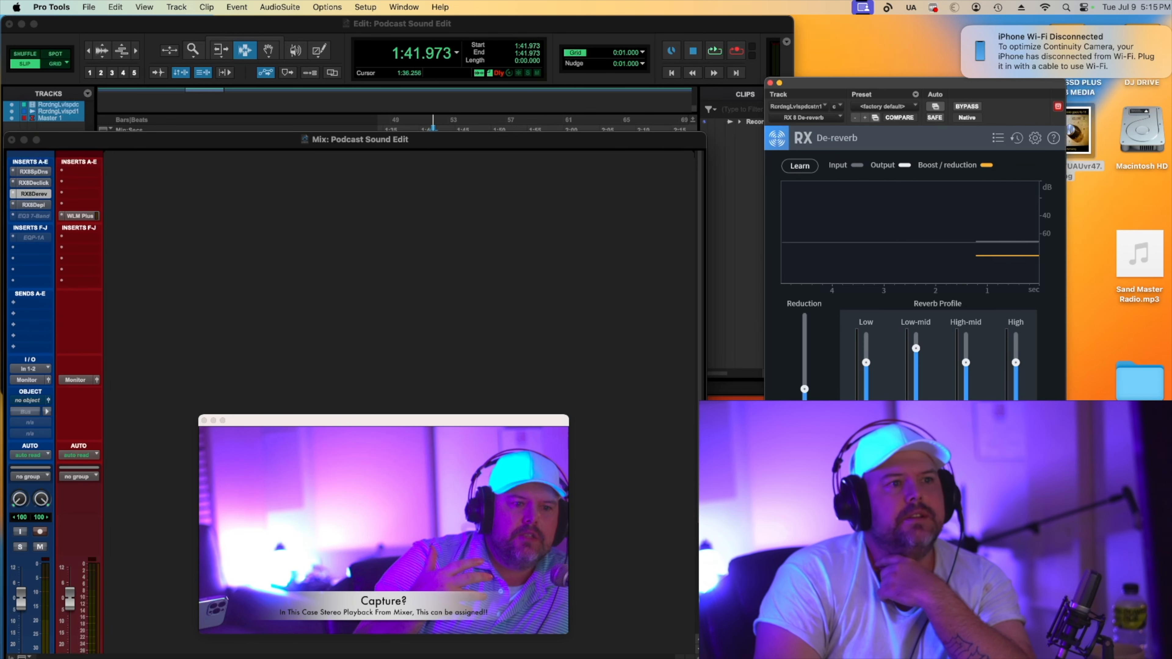
pyautogui.moveTo(805, 390); pyautogui.dragTo(804, 393)
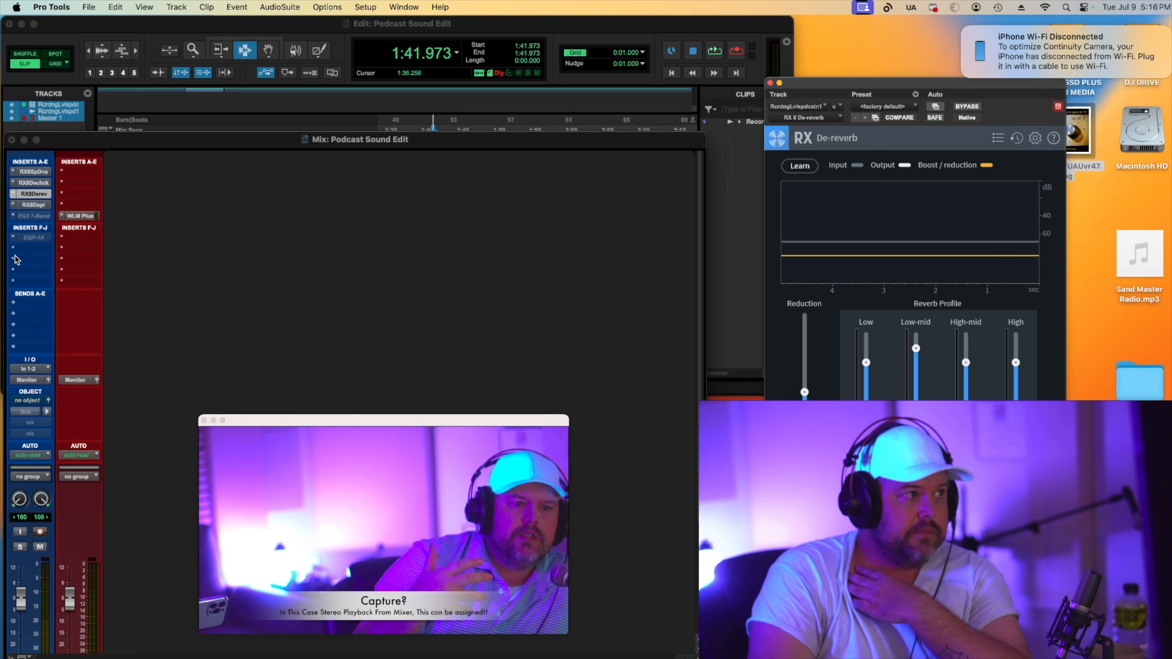
# Insert iZotope Ozone 9 Maximizer (stereo) on the master track's first insert and set its Threshold to -0.3 dB.
pyautogui.click(63, 172)
pyautogui.moveTo(150, 173)
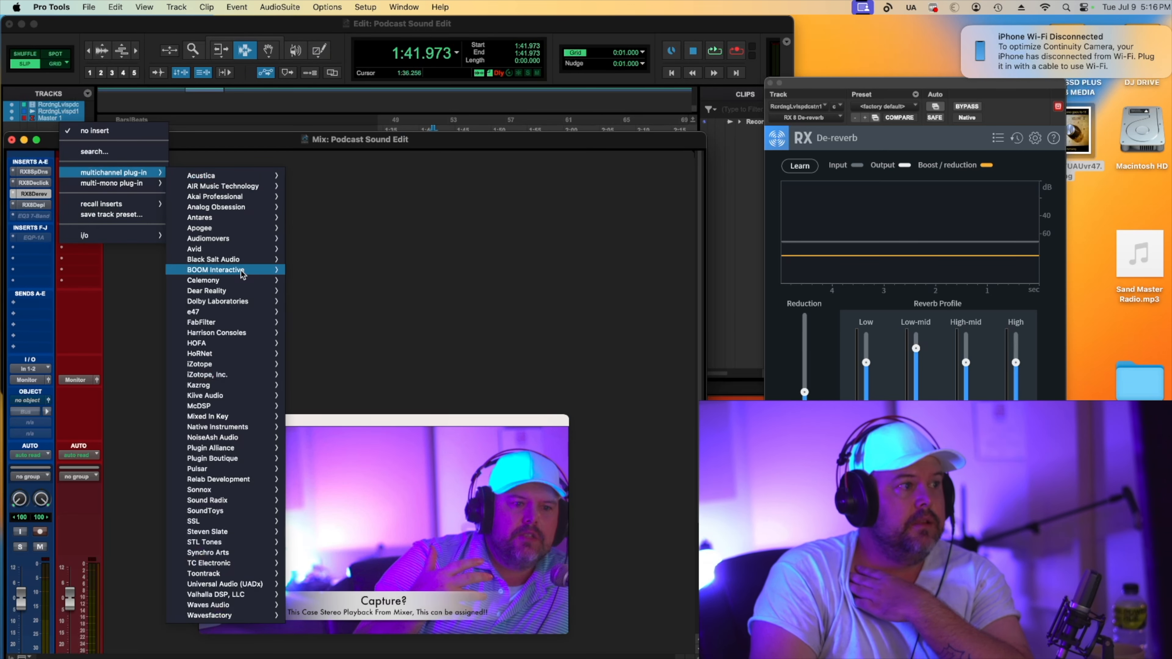
pyautogui.moveTo(238, 453)
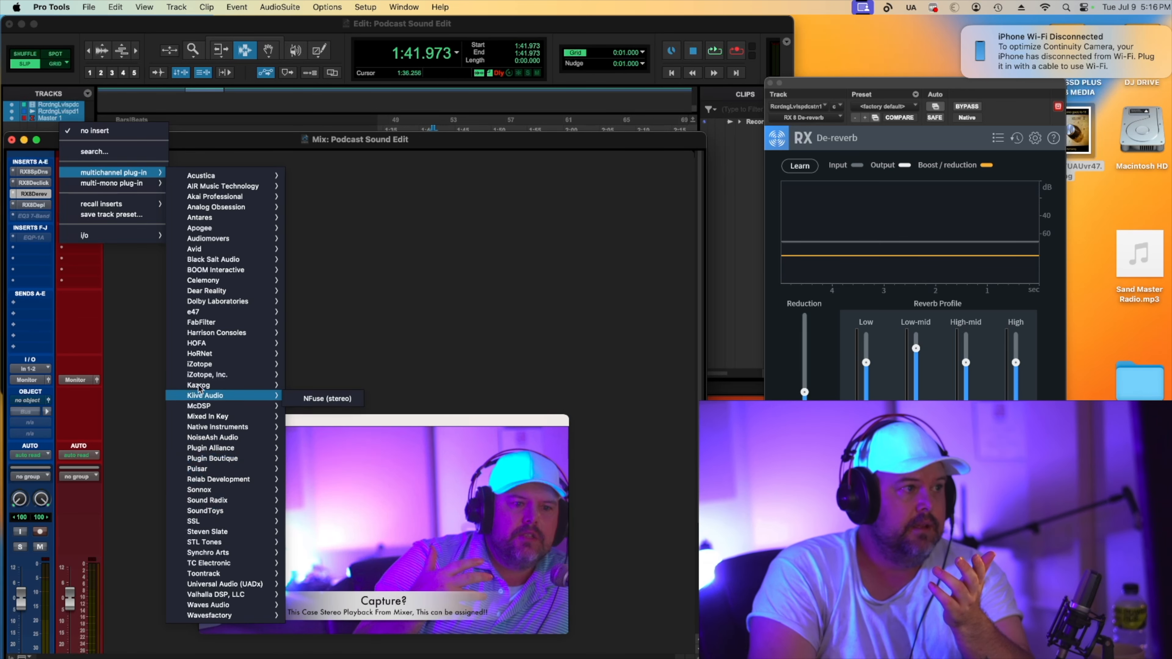
pyautogui.moveTo(206, 375)
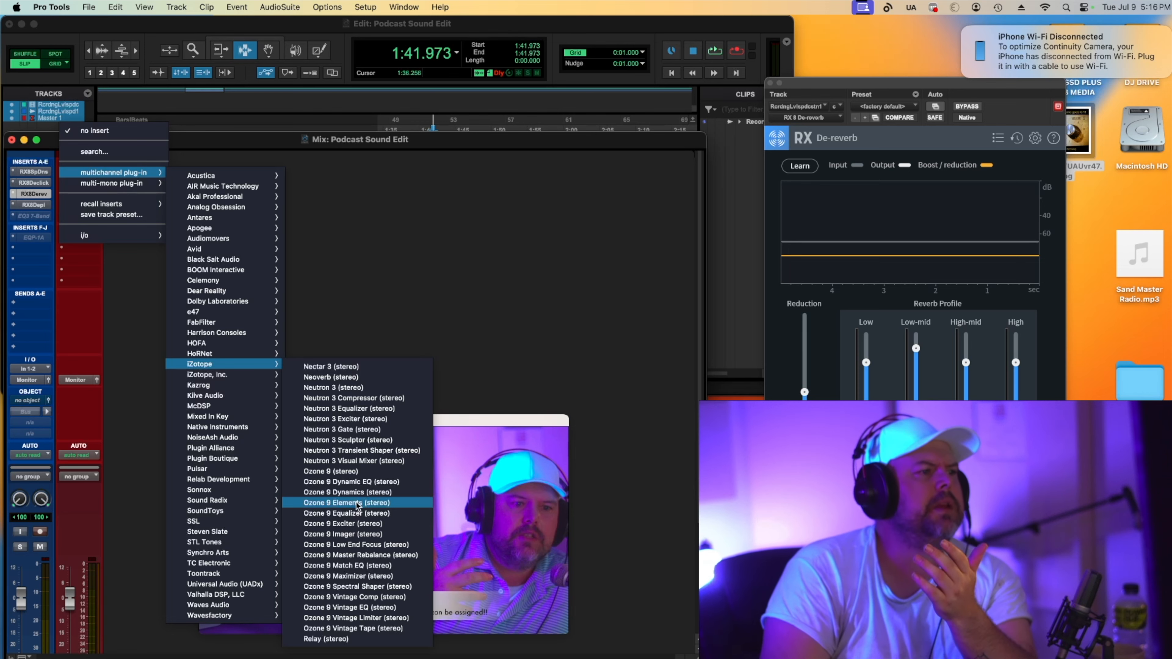
pyautogui.click(349, 575)
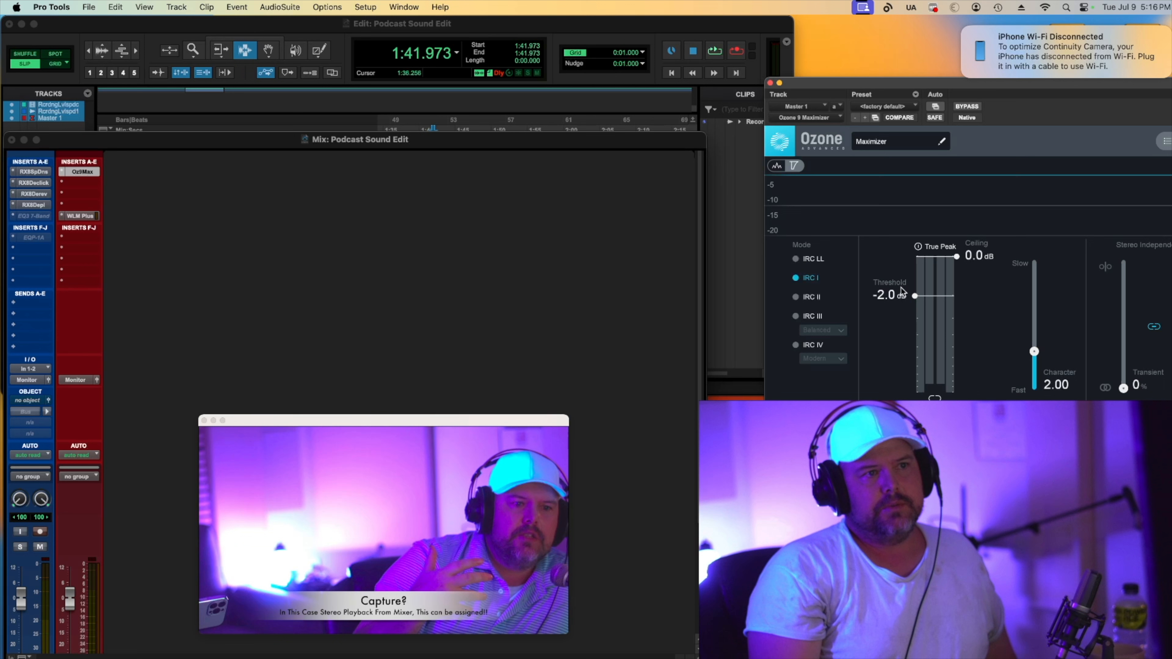
pyautogui.moveTo(915, 296); pyautogui.dragTo(915, 265)
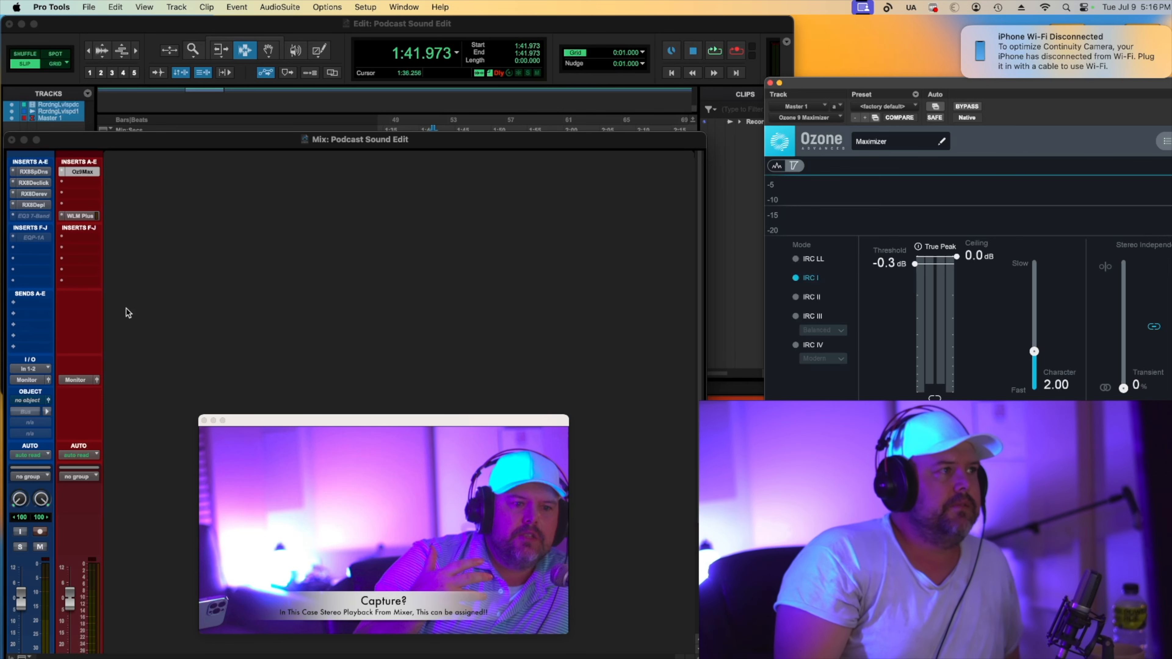
# Insert Waves RCompressor (stereo) below EQP-1A on the voice track, setting Ratio 1.51, Attack 3.35 and Release 1503.
pyautogui.click(16, 254)
pyautogui.moveTo(18, 251)
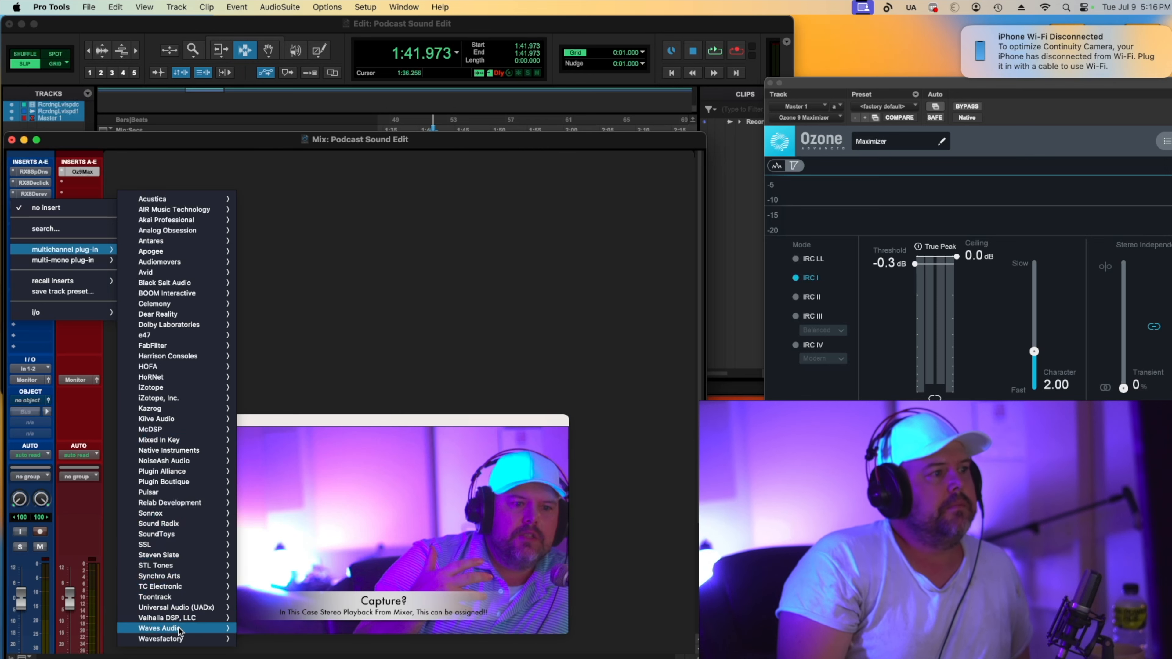
pyautogui.moveTo(203, 629)
pyautogui.scroll(-5, 318, 575)
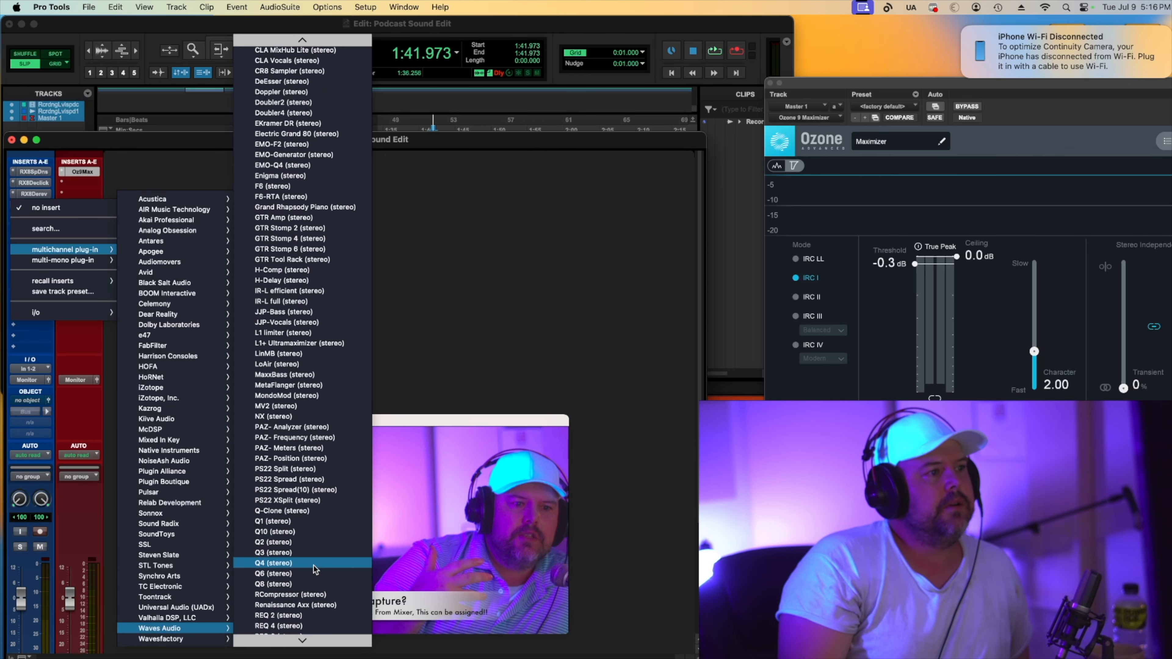
pyautogui.click(281, 596)
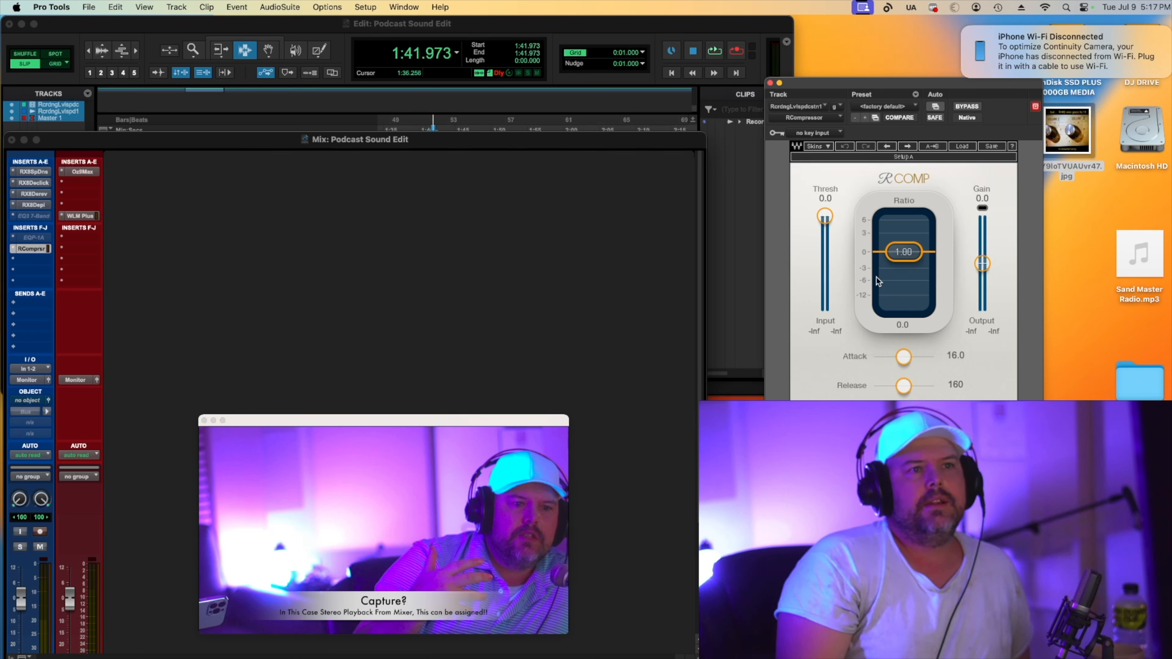
pyautogui.moveTo(903, 252); pyautogui.dragTo(911, 266)
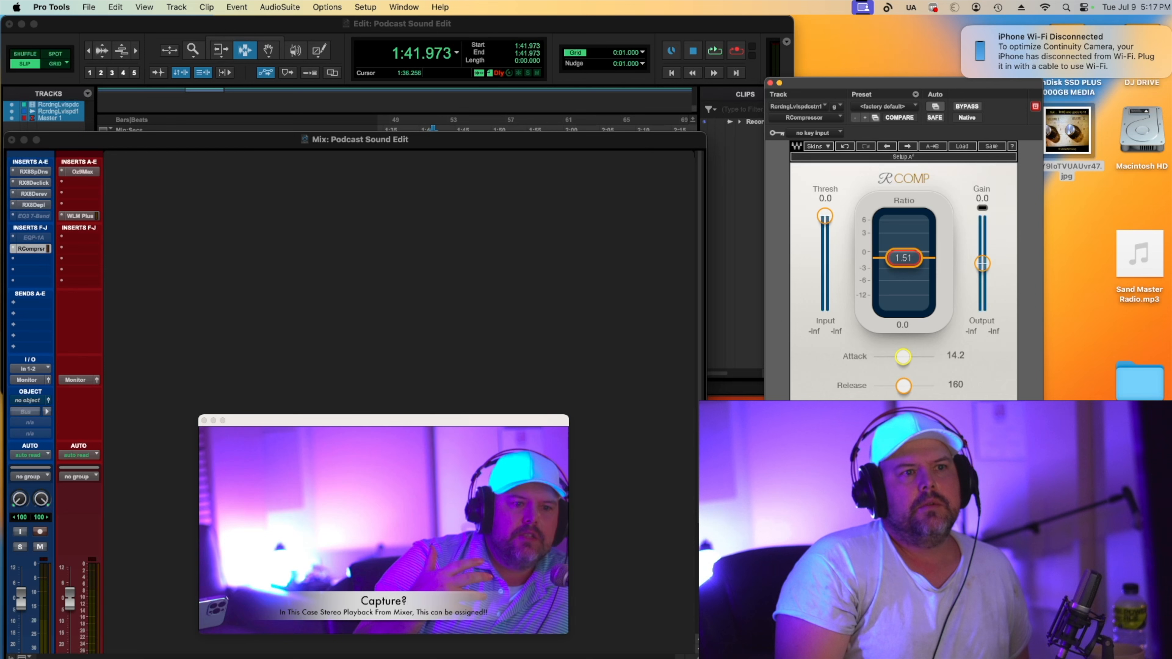
pyautogui.moveTo(903, 357); pyautogui.dragTo(923, 385)
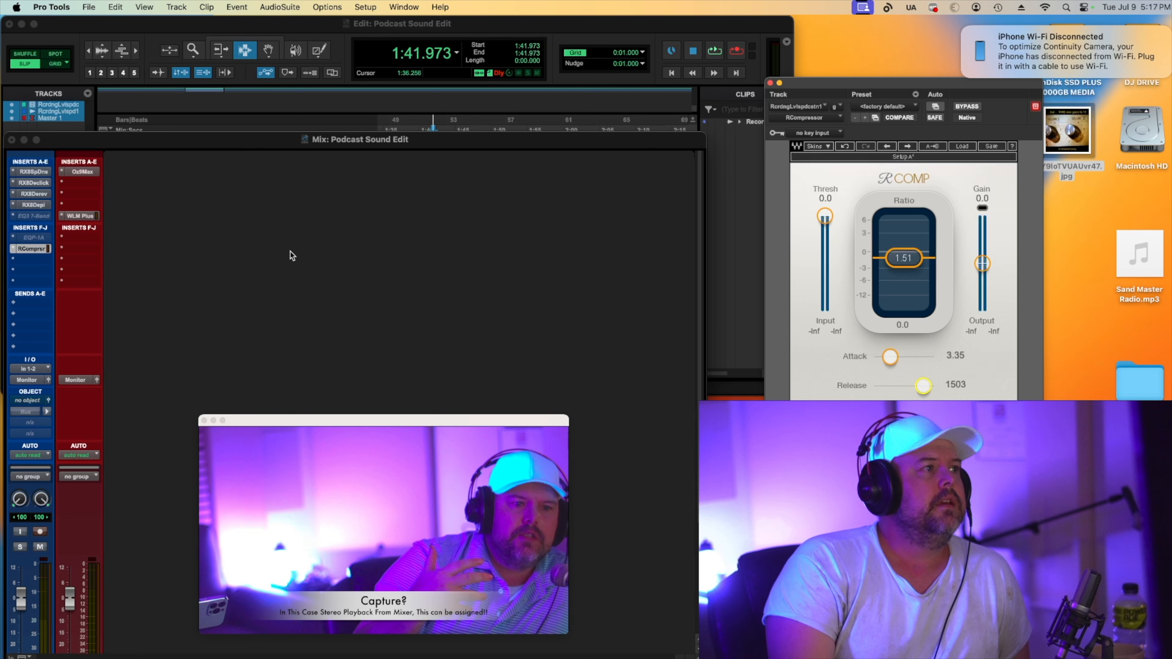
# Make the inactive EQ3 7-Band insert active, open it, and turn off its bypass.
pyautogui.rightClick(29, 214)
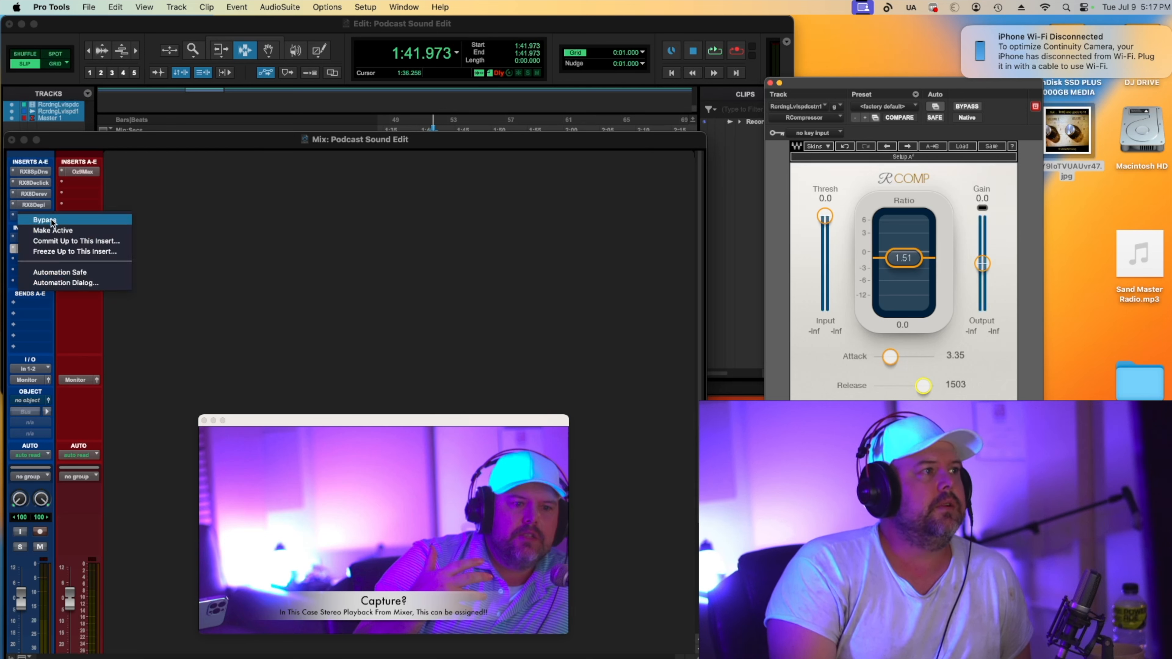
pyautogui.click(36, 220)
pyautogui.rightClick(29, 214)
pyautogui.click(58, 230)
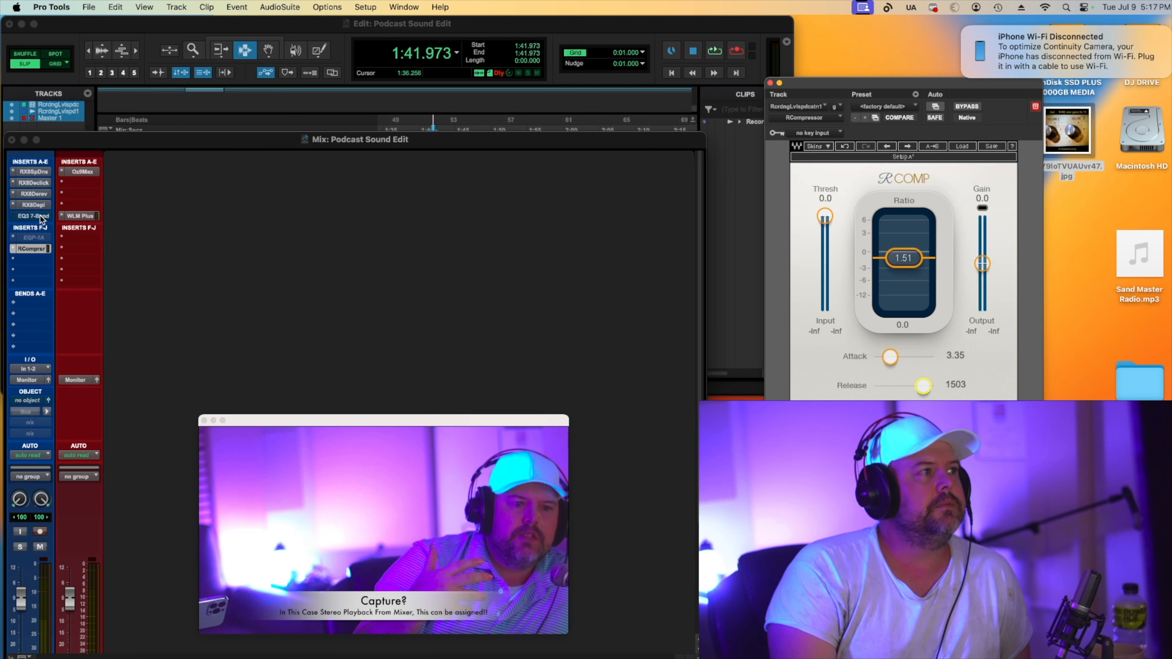
pyautogui.click(41, 216)
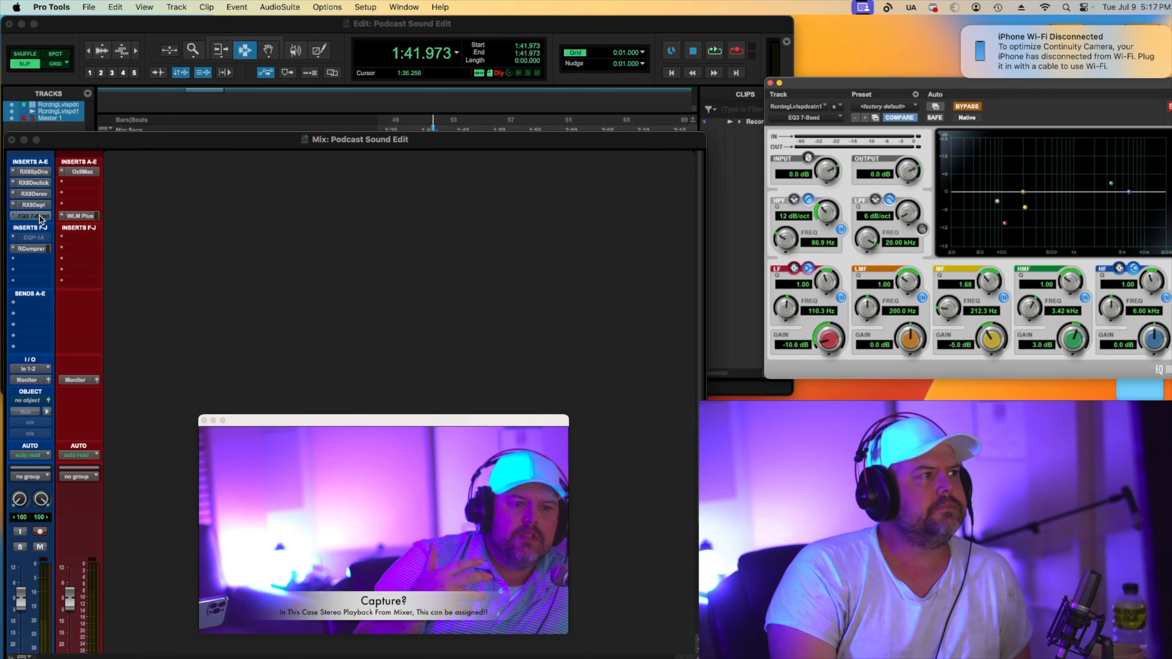
pyautogui.click(967, 107)
# Reset the EQ3 7-Band to its factory default preset.
pyautogui.moveTo(1002, 223); pyautogui.dragTo(976, 216)
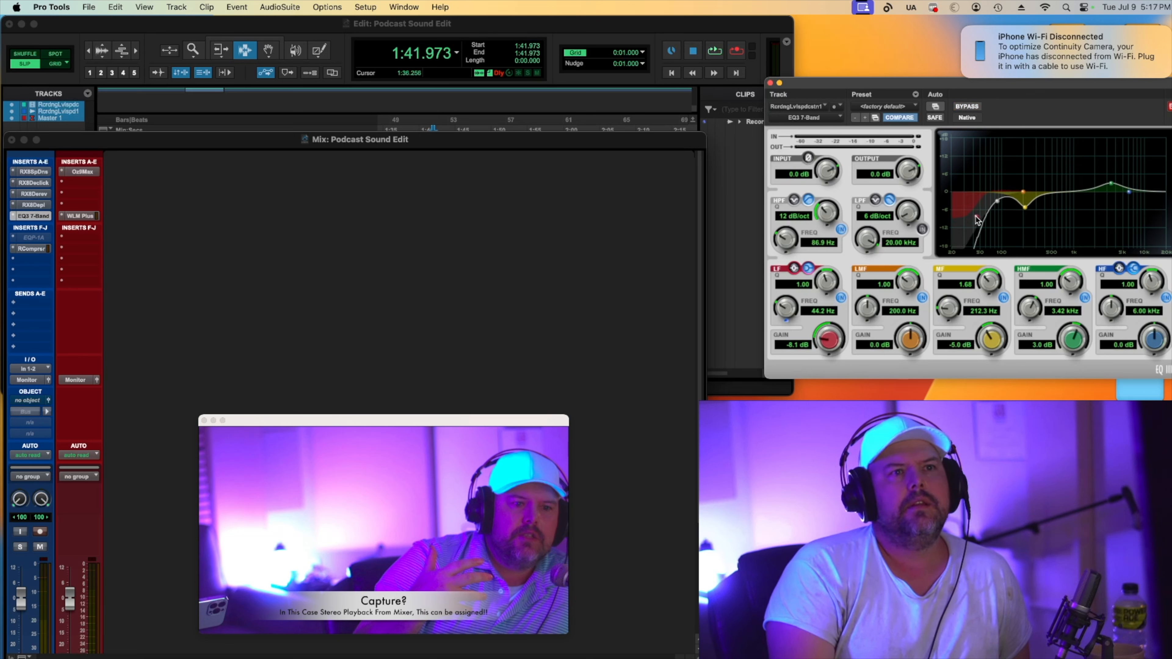
pyautogui.click(889, 108)
pyautogui.click(872, 108)
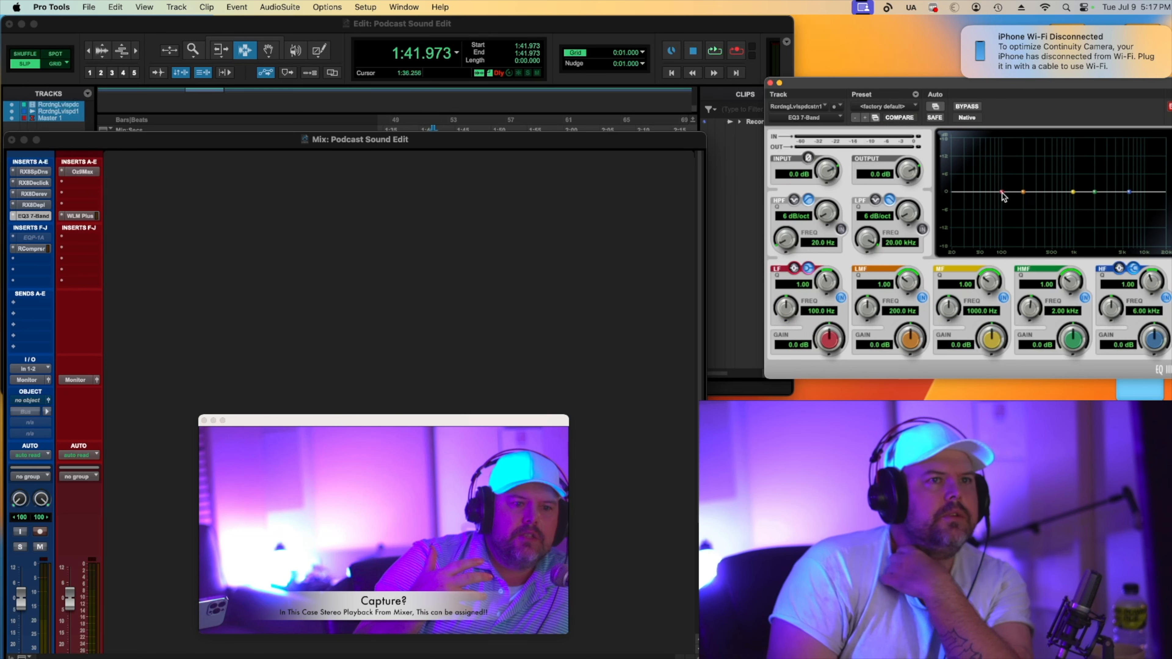
# Switch the EQ high-pass filter to 12 dB/oct and raise its frequency to 121.8 Hz while auditioning playback.
pyautogui.click(840, 227)
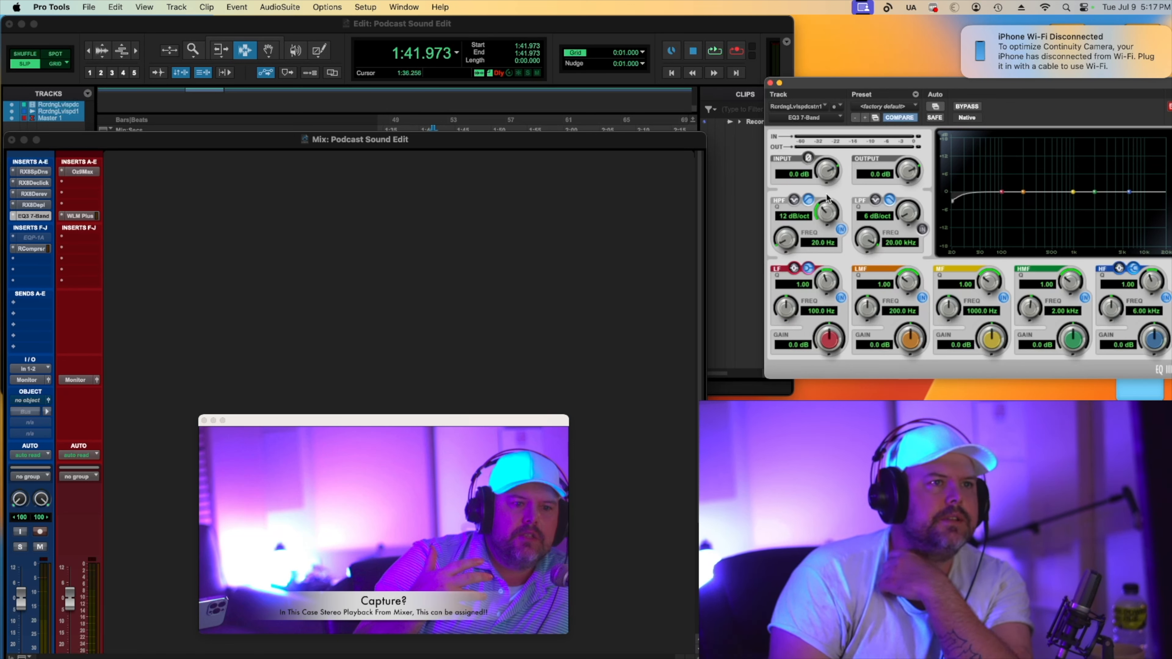
pyautogui.moveTo(791, 239); pyautogui.dragTo(791, 214)
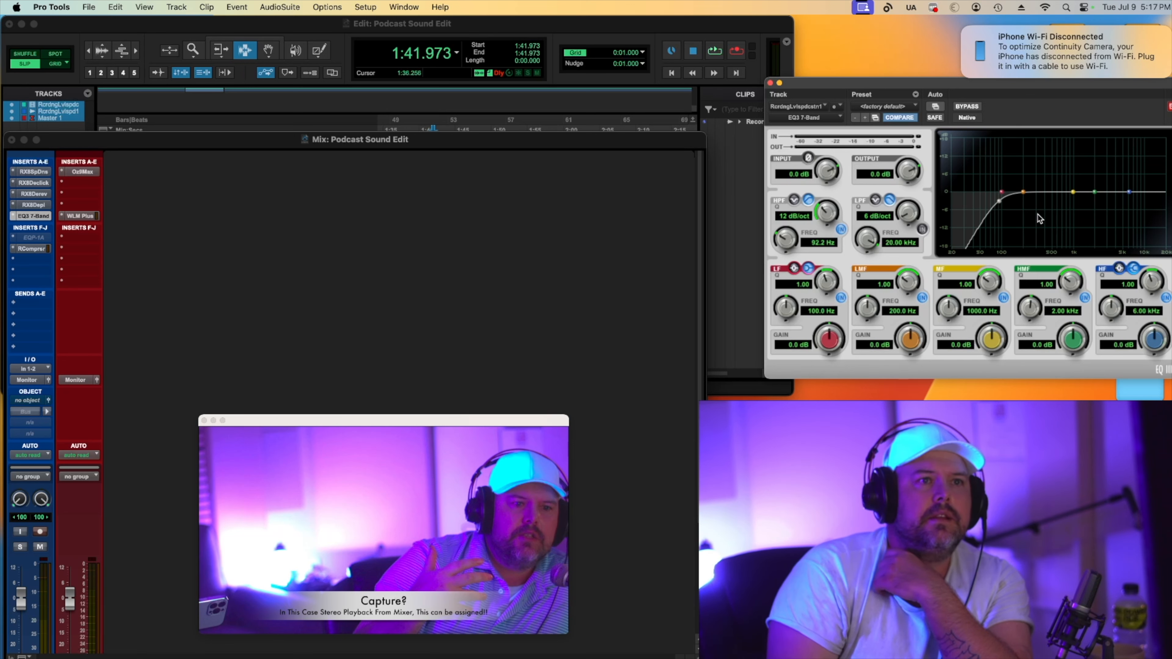
pyautogui.moveTo(996, 199); pyautogui.dragTo(1008, 203)
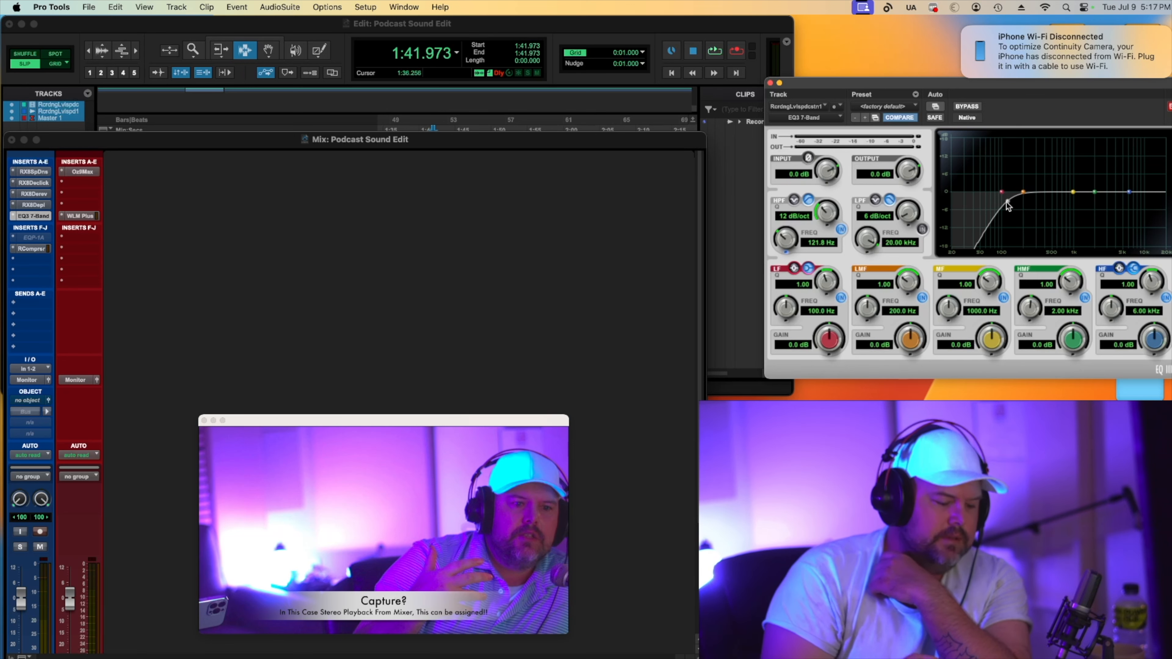
pyautogui.press('space')
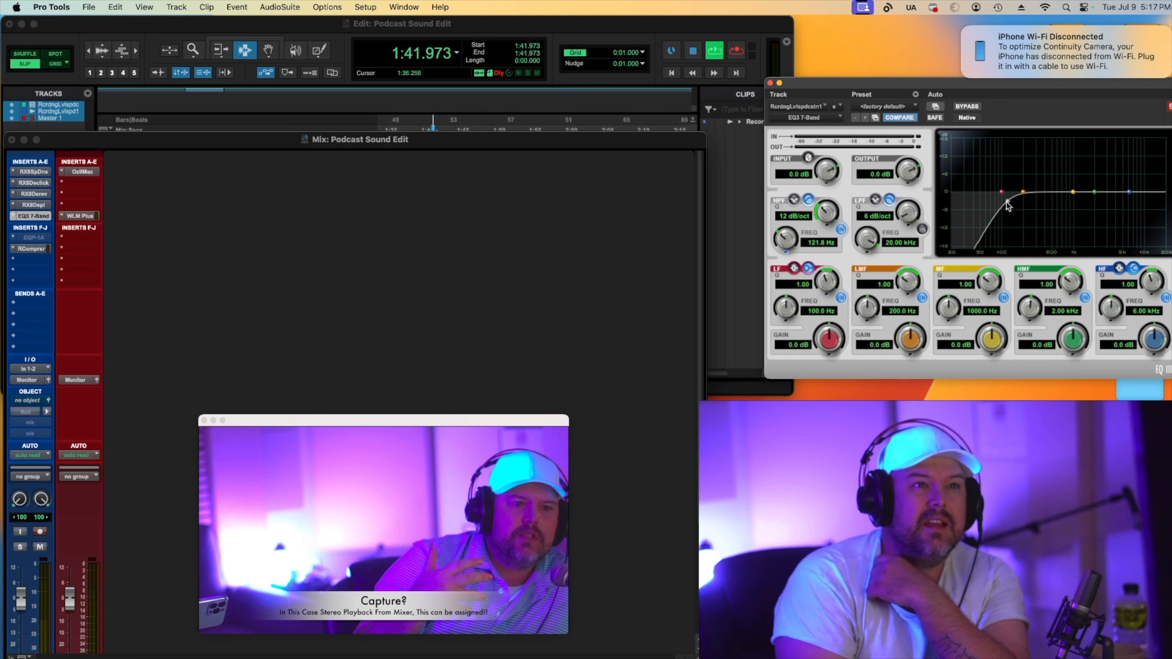
pyautogui.moveTo(1006, 203)
pyautogui.mouseDown()
pyautogui.moveTo(1025, 206)
pyautogui.moveTo(1009, 201)
pyautogui.mouseUp()
pyautogui.press('space')
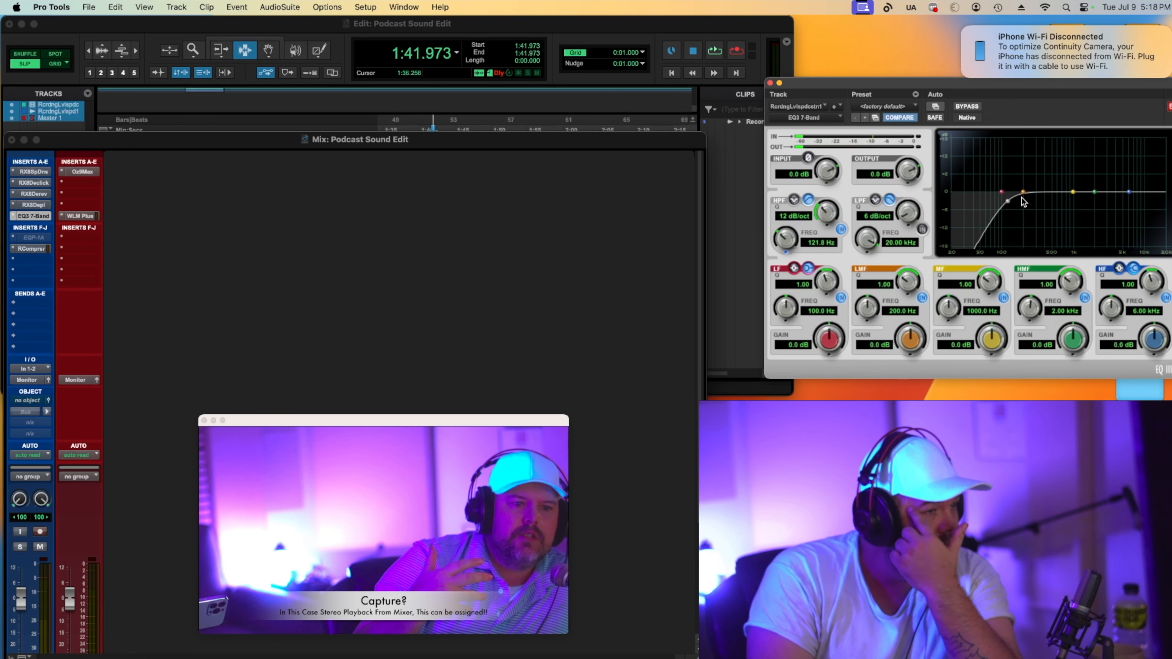
# Cut the EQ low-mid band by -7.1 dB at 269.4 Hz with Q 3.20, and raise the input gain to 2.6 dB.
pyautogui.moveTo(1024, 191); pyautogui.dragTo(1036, 187)
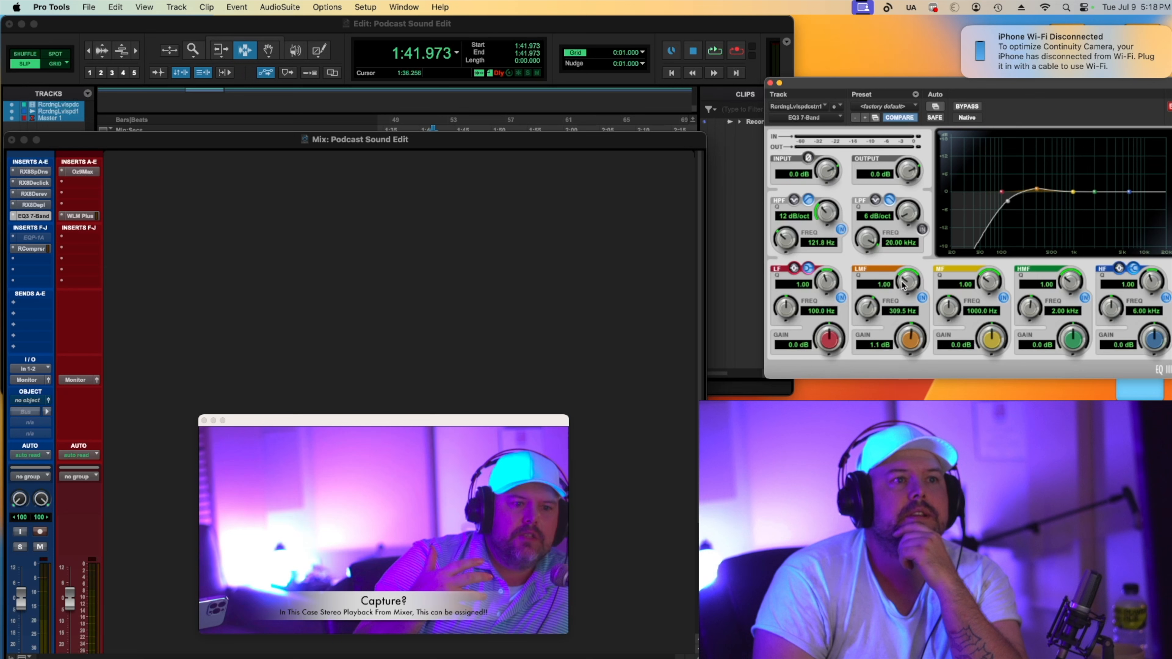
pyautogui.moveTo(903, 286); pyautogui.dragTo(903, 274)
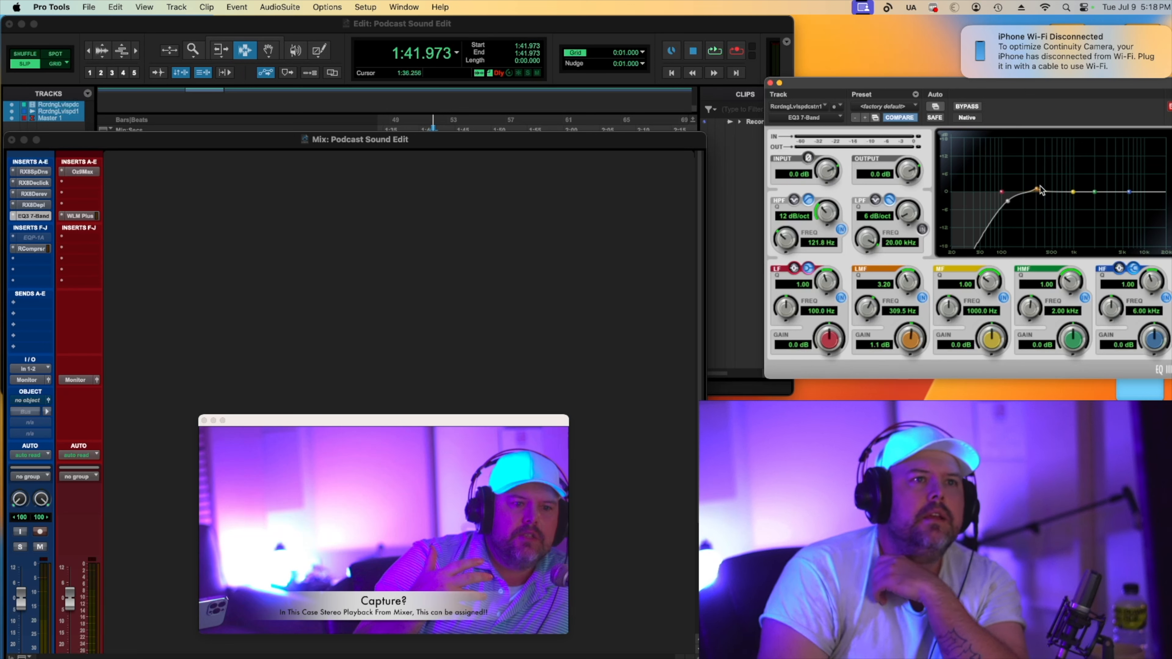
pyautogui.moveTo(1038, 190)
pyautogui.mouseDown()
pyautogui.moveTo(1023, 164)
pyautogui.moveTo(1039, 159)
pyautogui.moveTo(1034, 173)
pyautogui.moveTo(1034, 158)
pyautogui.moveTo(1037, 210)
pyautogui.moveTo(1035, 167)
pyautogui.mouseUp()
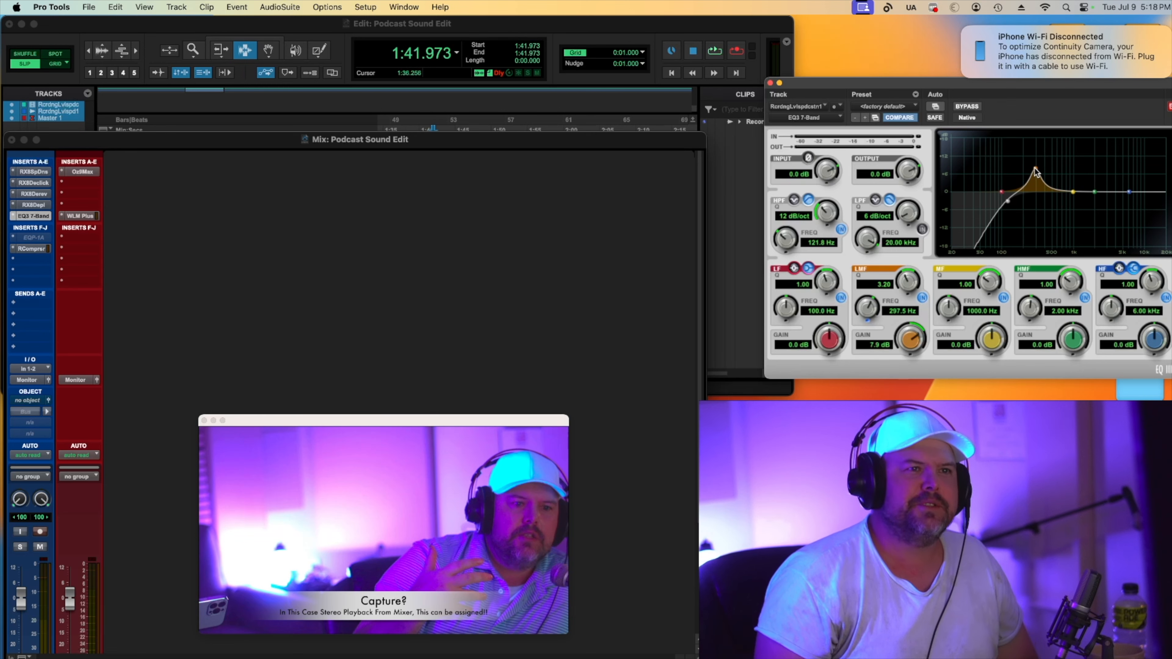
pyautogui.press('space')
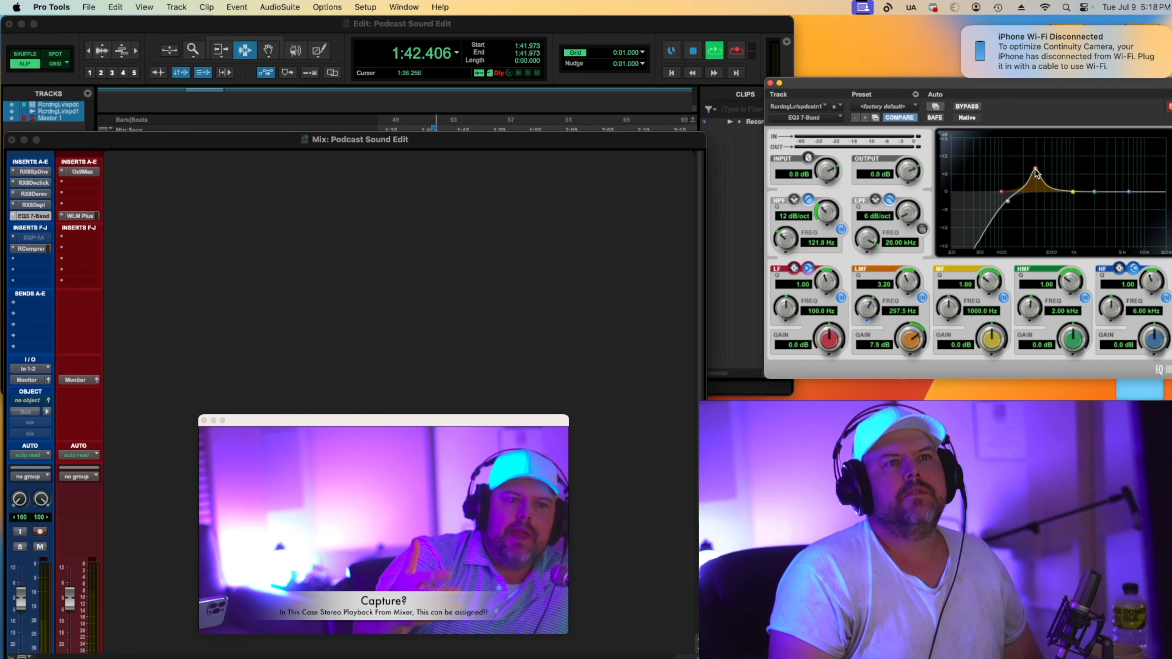
pyautogui.moveTo(1037, 173); pyautogui.dragTo(1032, 213)
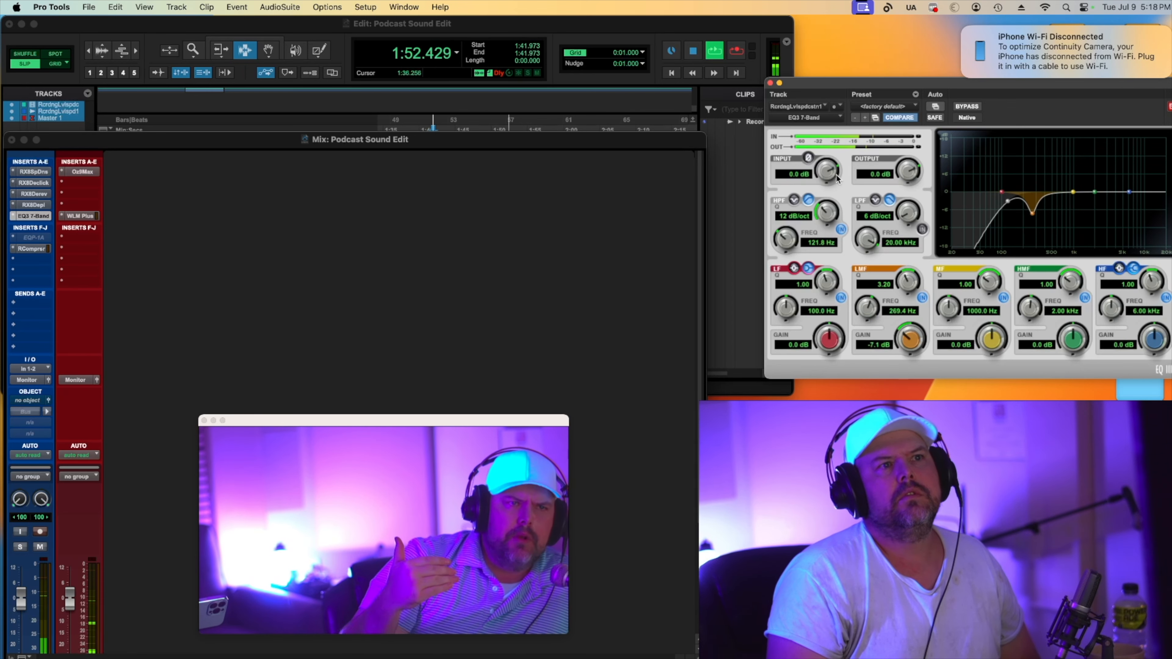
pyautogui.moveTo(838, 179); pyautogui.dragTo(830, 169)
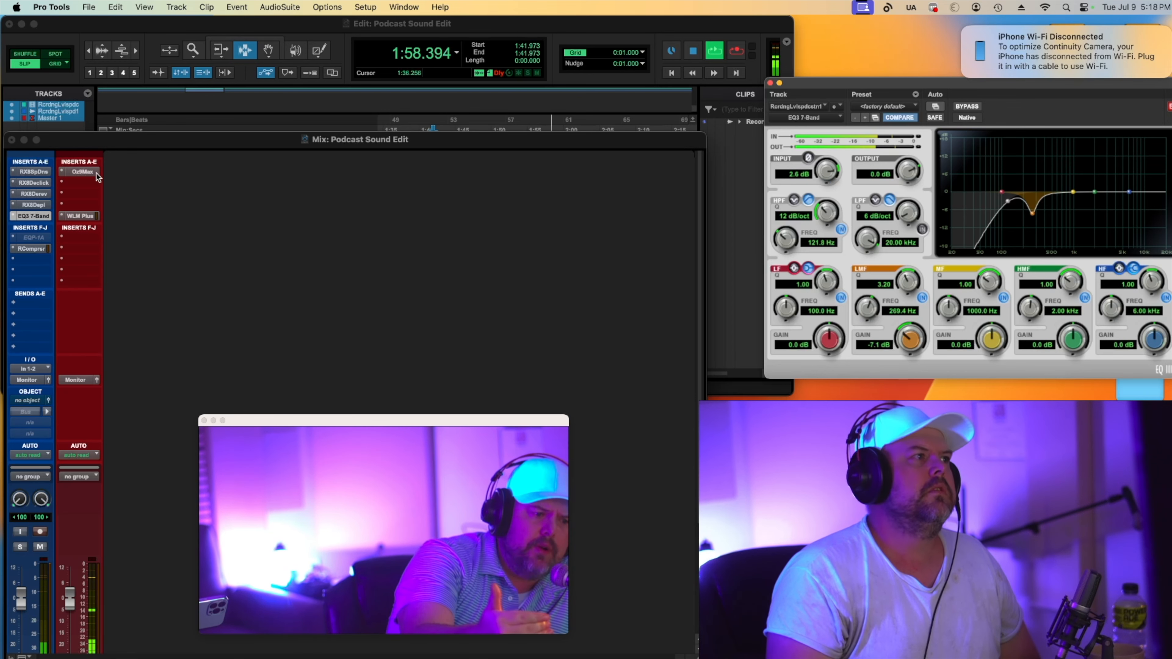
pyautogui.press('space')
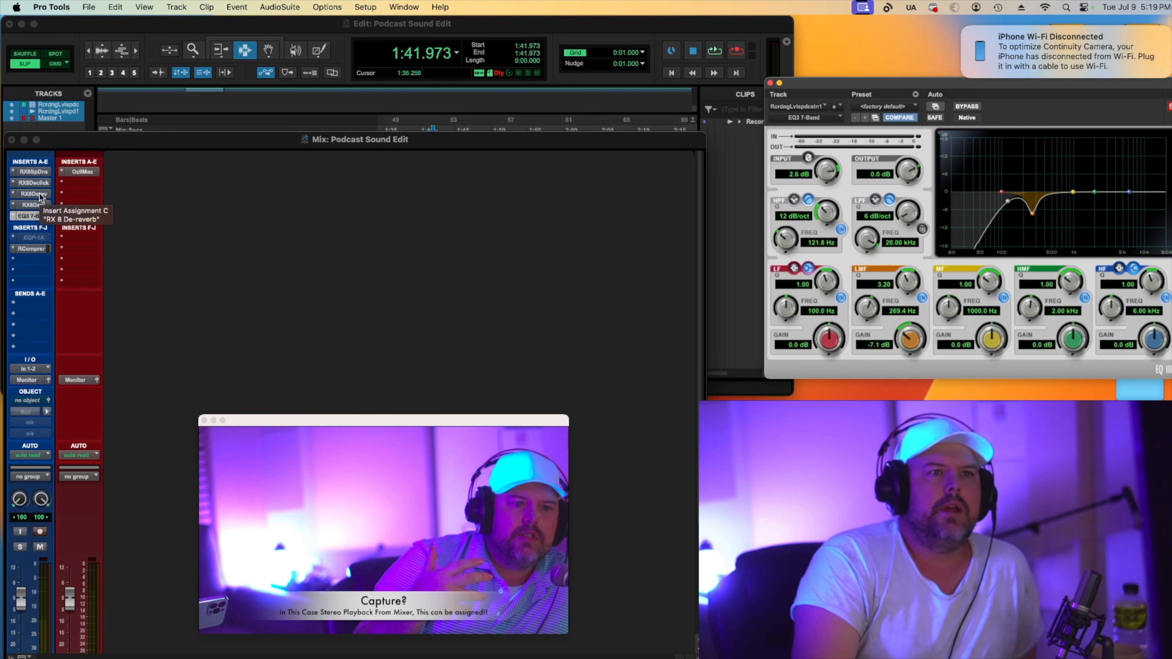
# Open Spectral De-noise and set its Reduction to 27.1 and Threshold to -0.9.
pyautogui.click(40, 184)
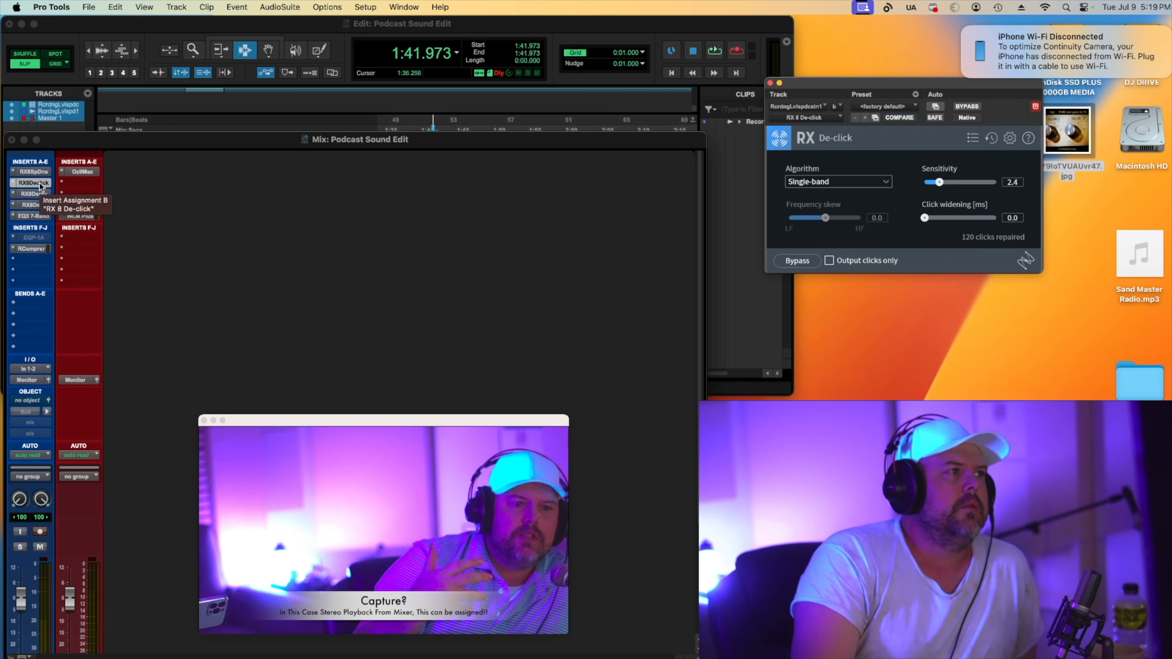
pyautogui.click(39, 172)
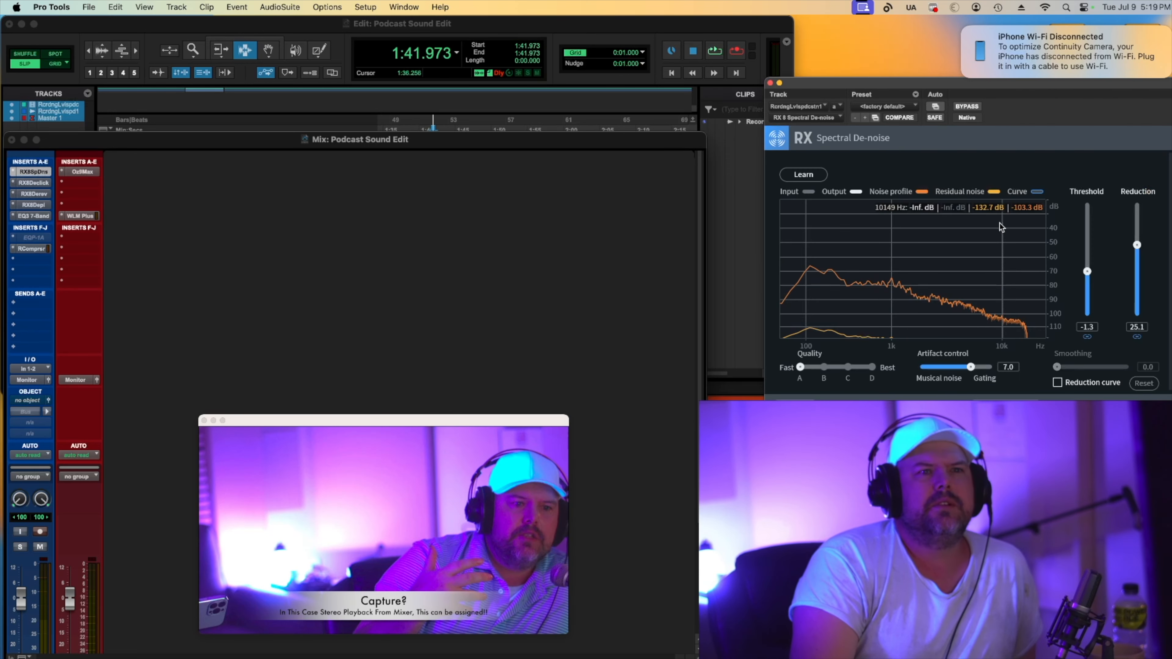
pyautogui.moveTo(1136, 245); pyautogui.dragTo(1137, 240)
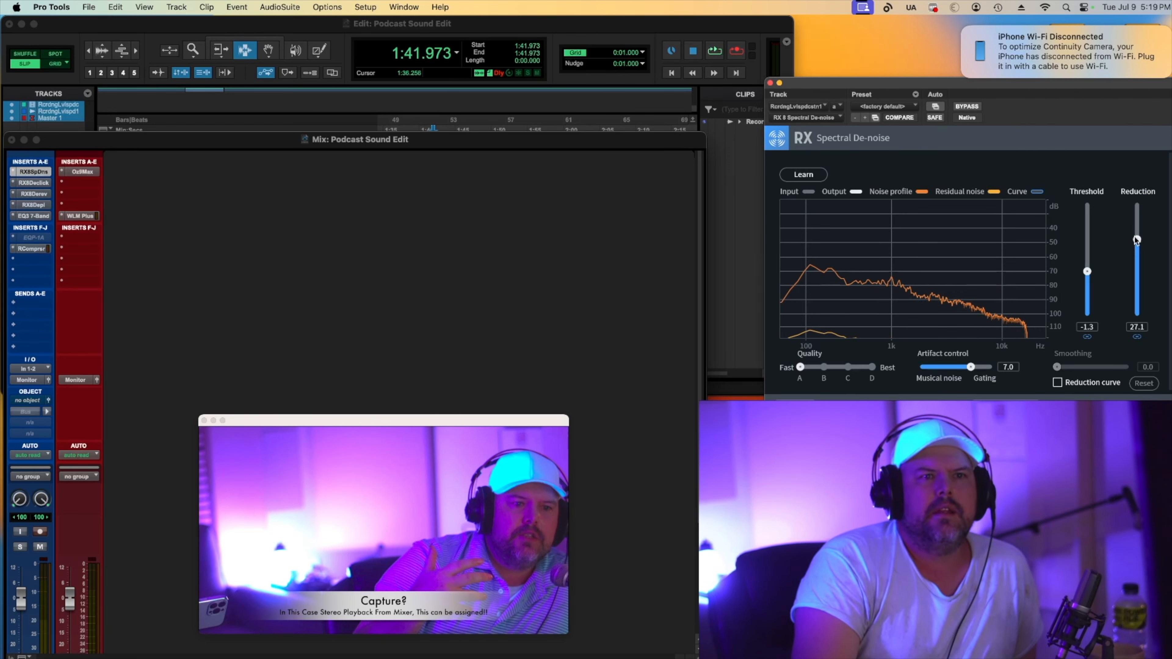
pyautogui.moveTo(1088, 268); pyautogui.dragTo(1088, 264)
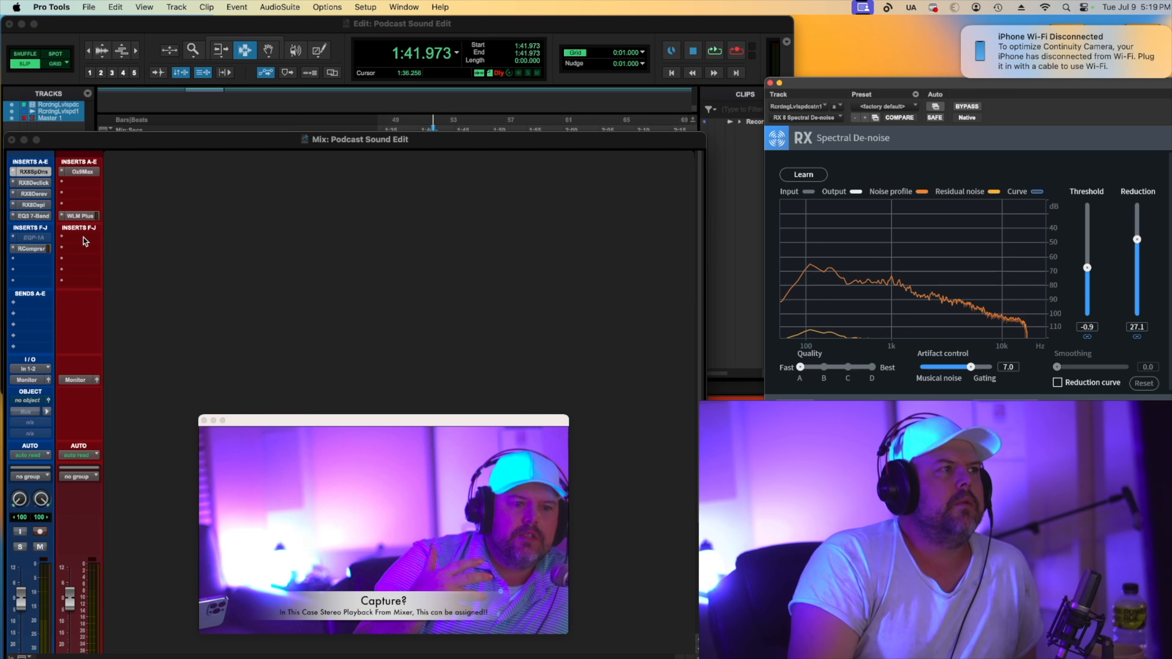
# Make the inactive EQP-1A insert on the voice track active.
pyautogui.rightClick(38, 240)
pyautogui.click(42, 255)
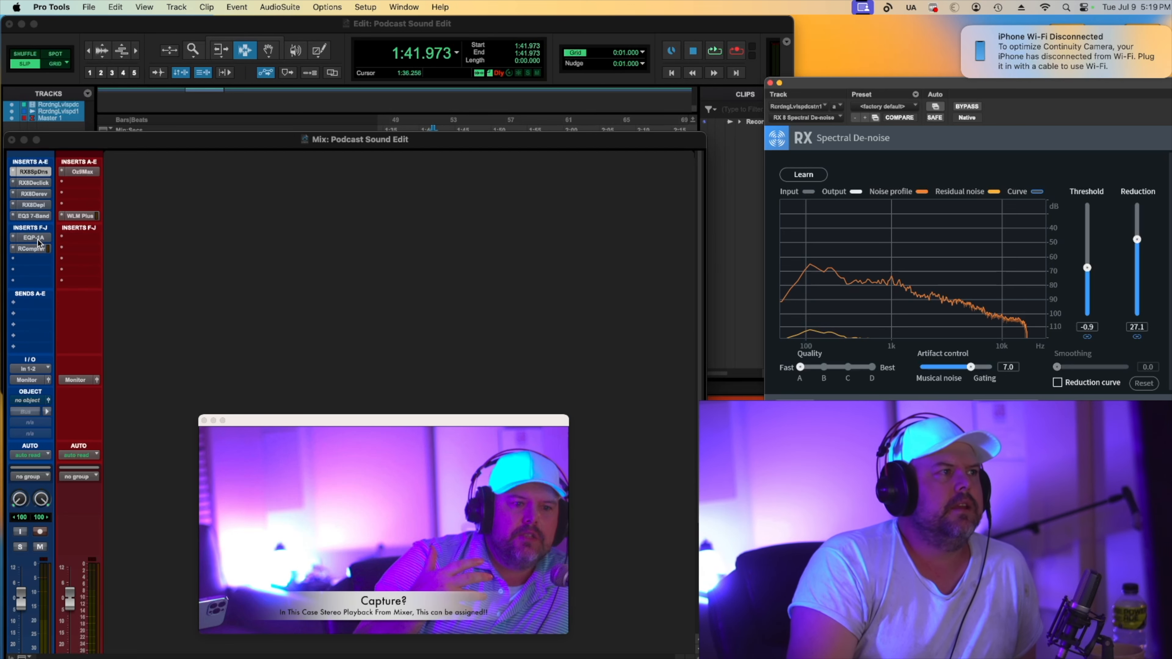
# Open the Pultec EQP-1A window and audition its low-frequency boost during playback.
pyautogui.click(39, 243)
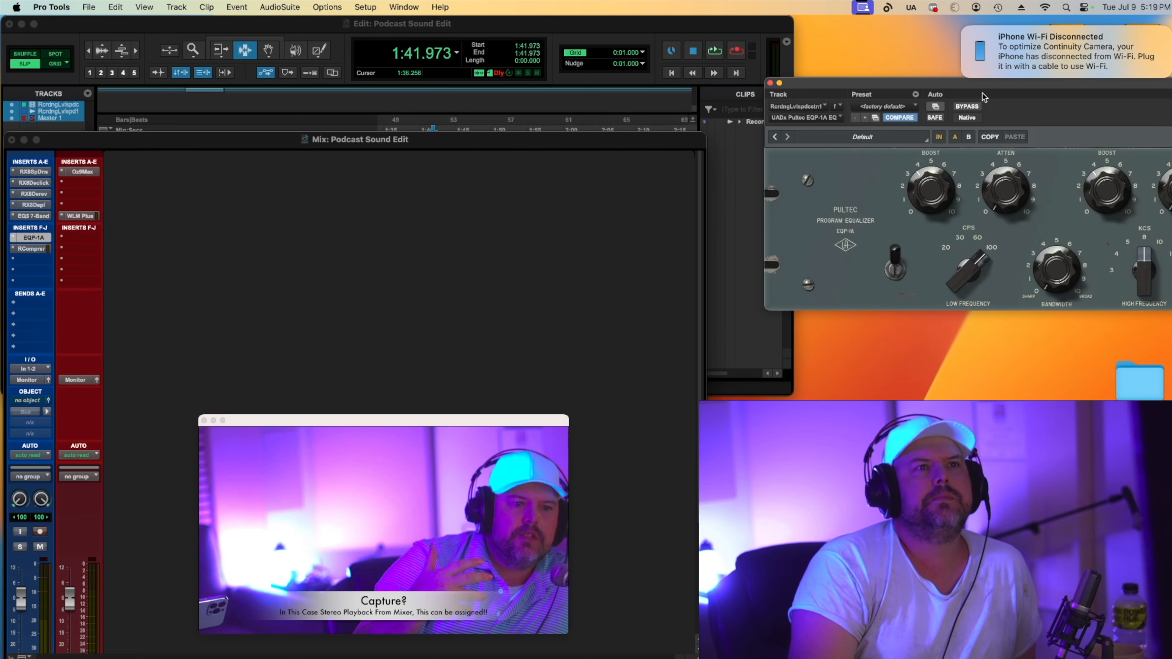
pyautogui.moveTo(983, 93); pyautogui.dragTo(748, 123)
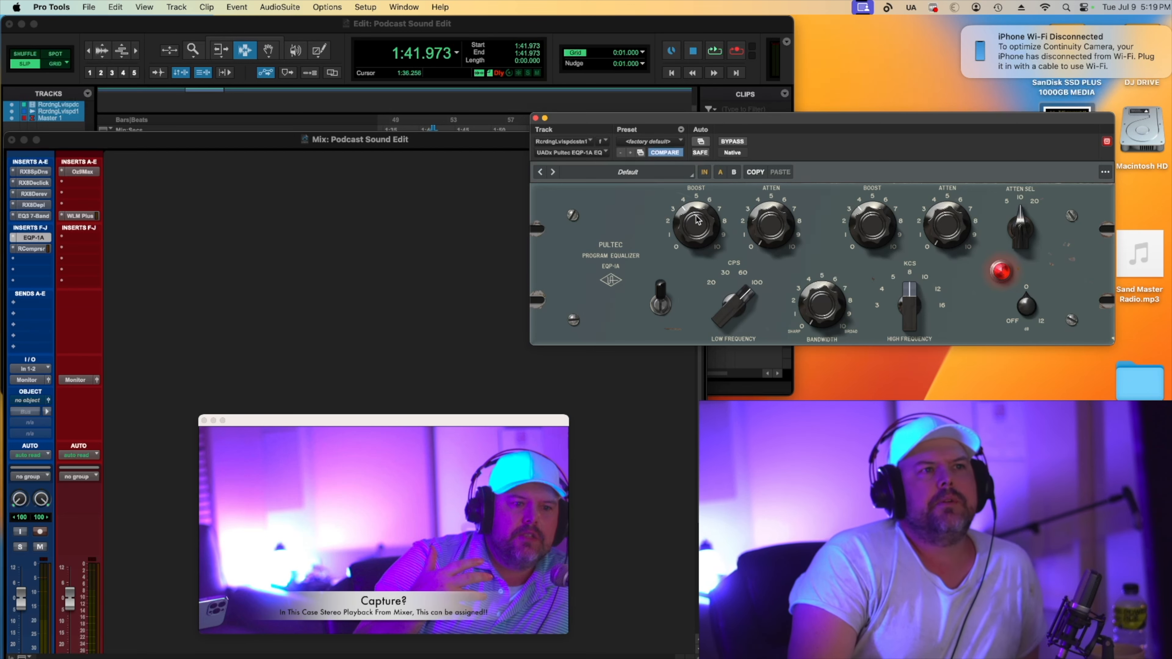
pyautogui.moveTo(707, 218); pyautogui.dragTo(706, 245)
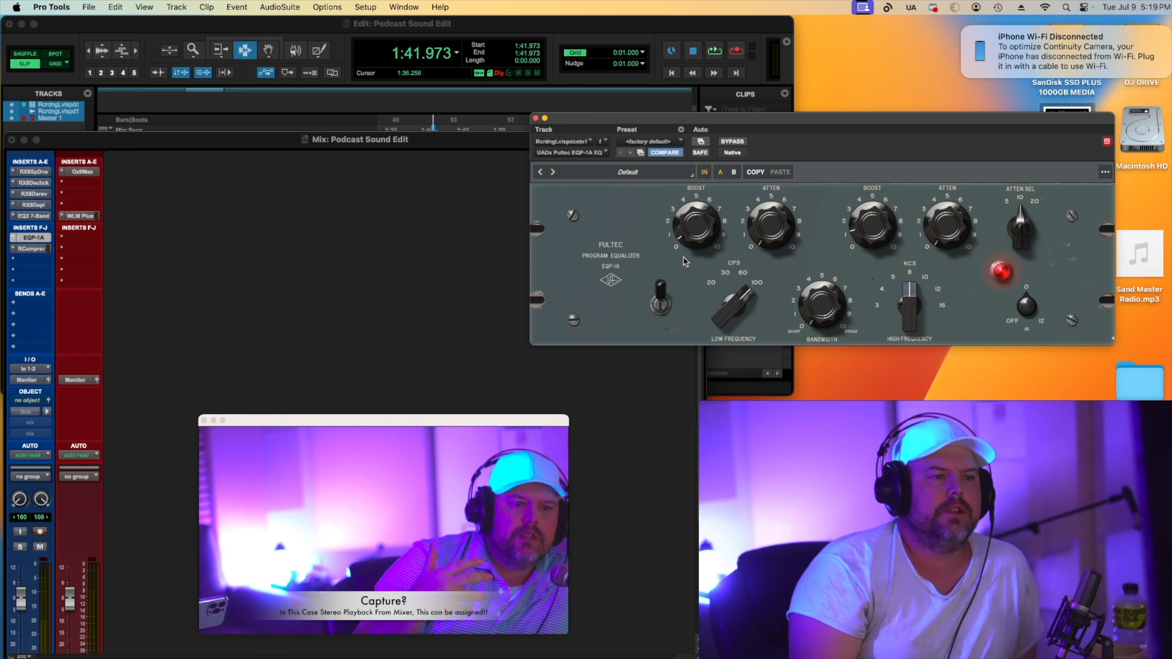
pyautogui.press('space')
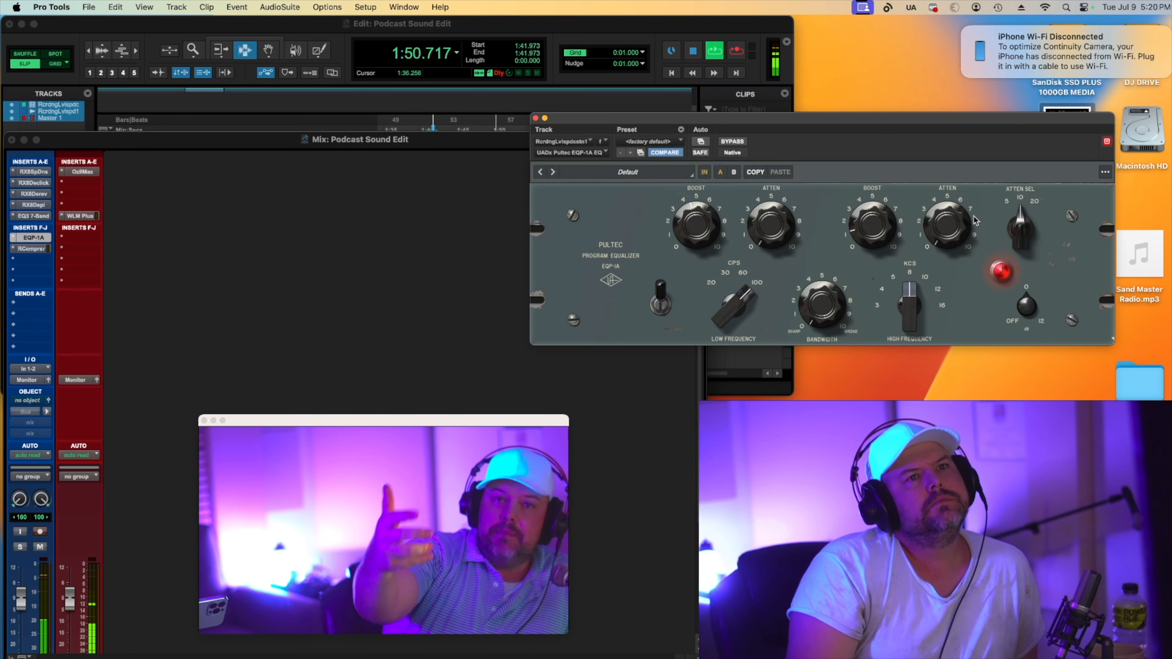
# Open the EQ3 7-Band and reset its input gain to 0.0 dB.
pyautogui.click(43, 216)
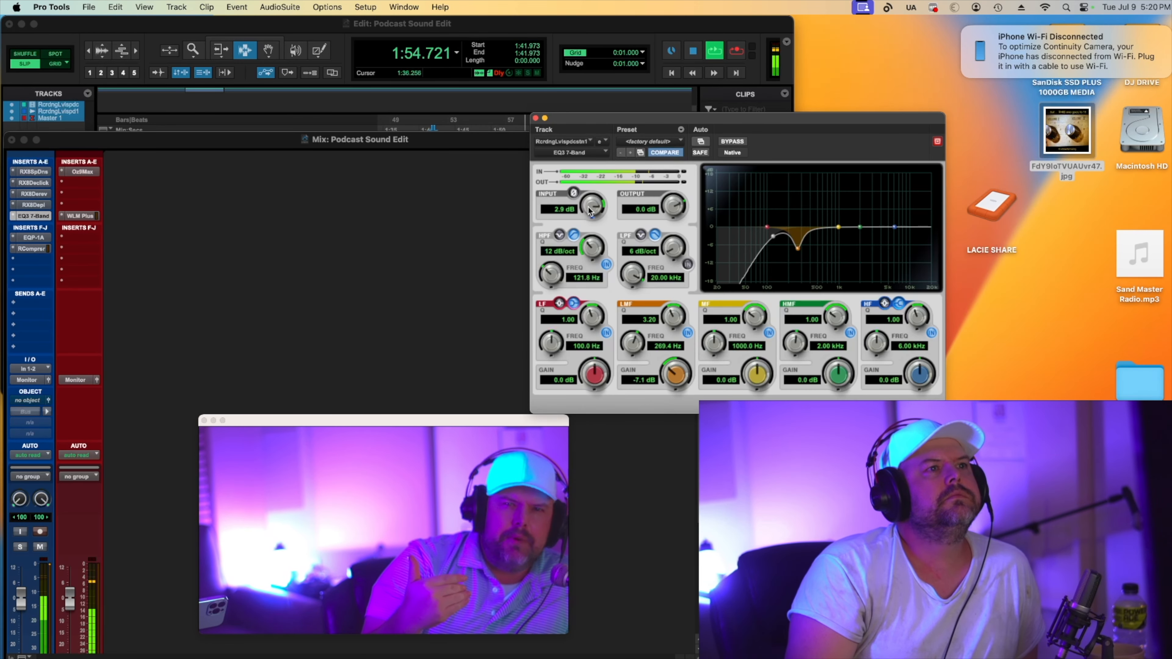
pyautogui.moveTo(593, 207); pyautogui.dragTo(589, 243)
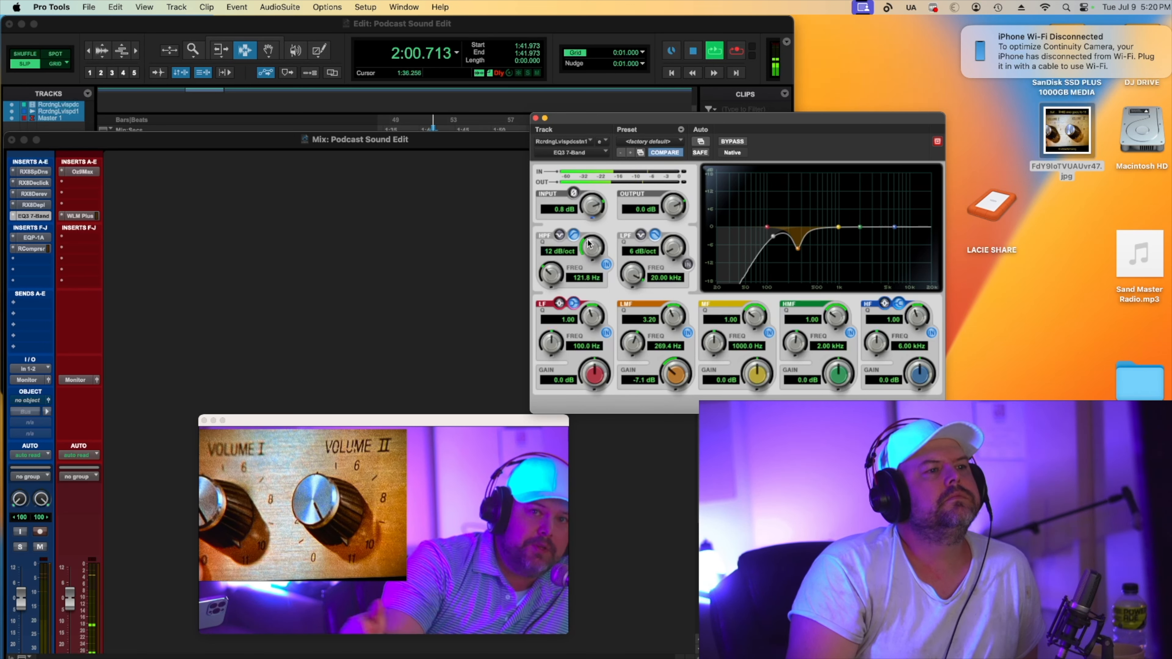
pyautogui.press('space')
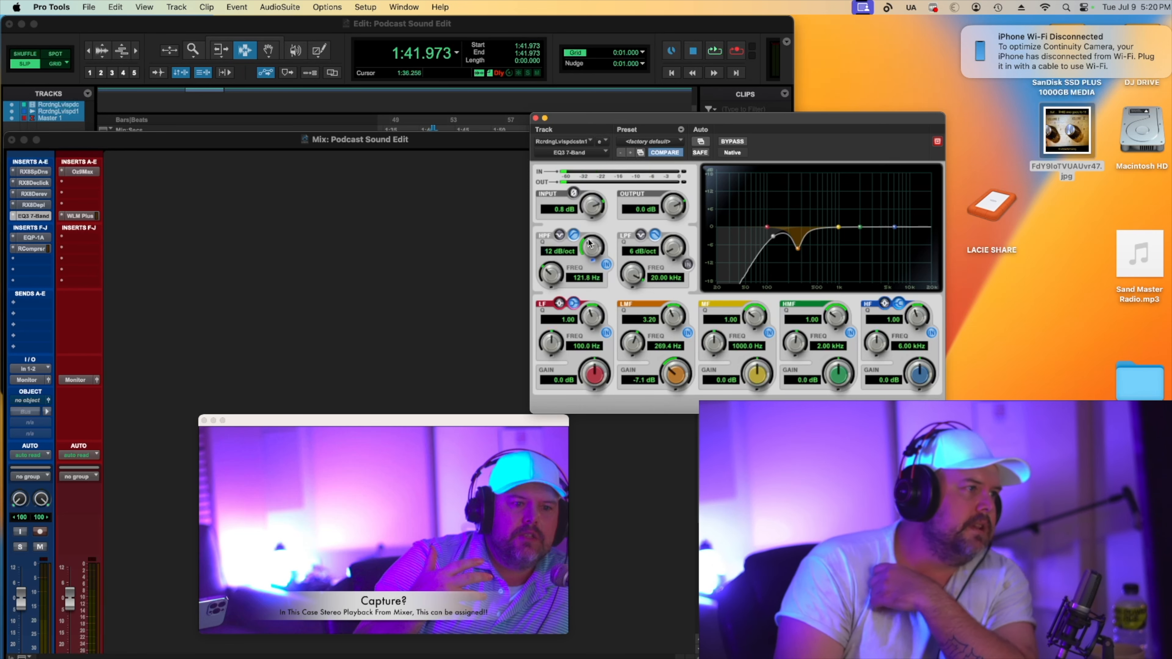
# Open RCompressor and set its threshold to -2.0 while auditioning playback.
pyautogui.click(41, 247)
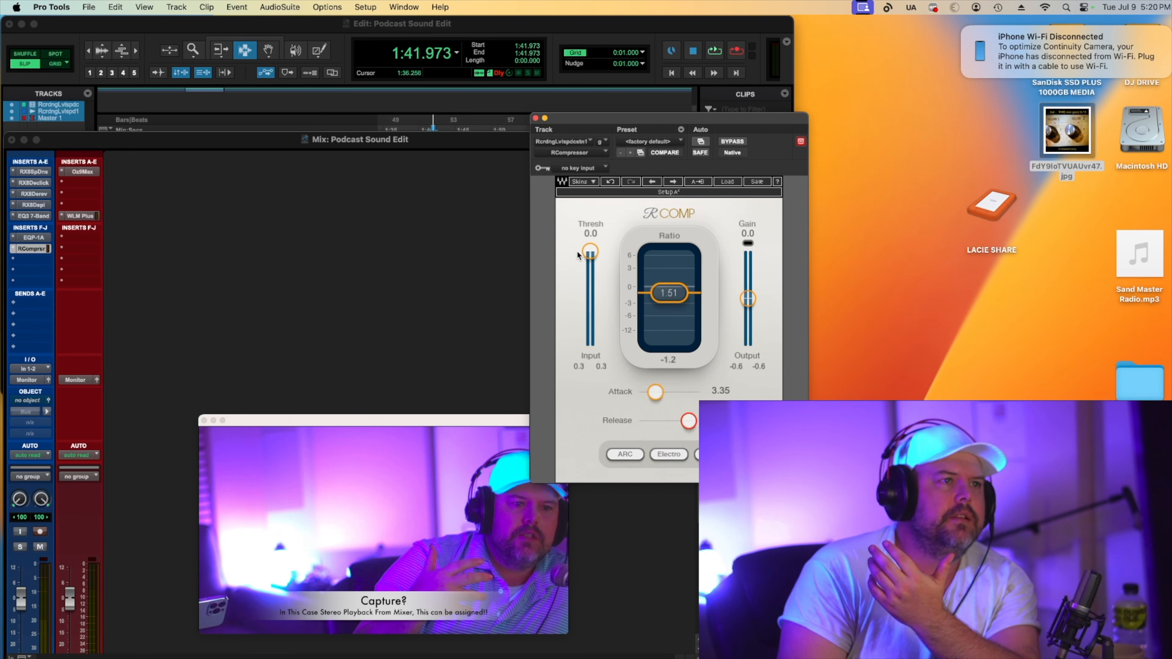
pyautogui.moveTo(590, 252); pyautogui.dragTo(590, 254)
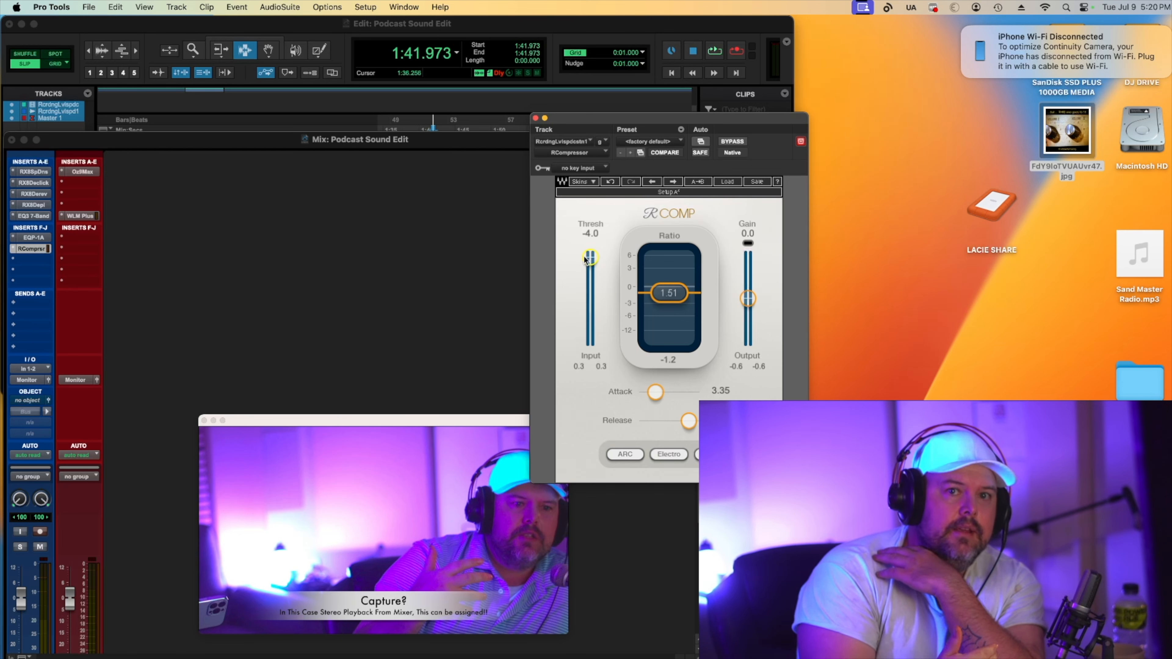
pyautogui.press('space')
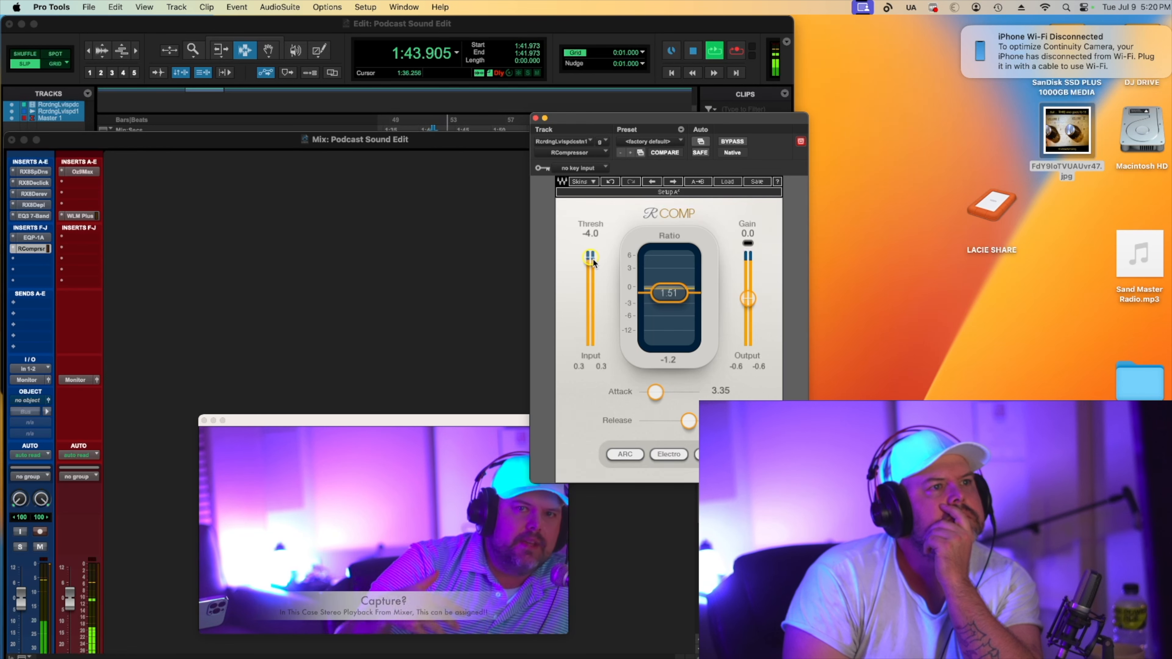
pyautogui.moveTo(593, 259); pyautogui.dragTo(591, 256)
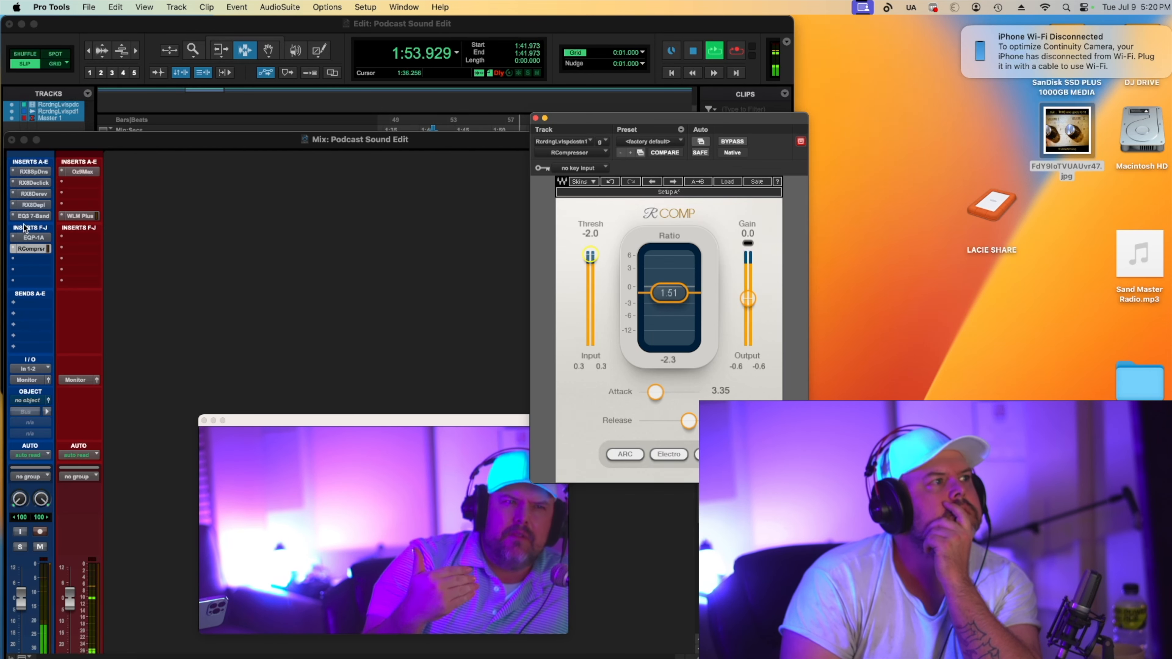
# Review the Pultec EQP-1A and RCompressor settings on the voice track.
pyautogui.click(33, 238)
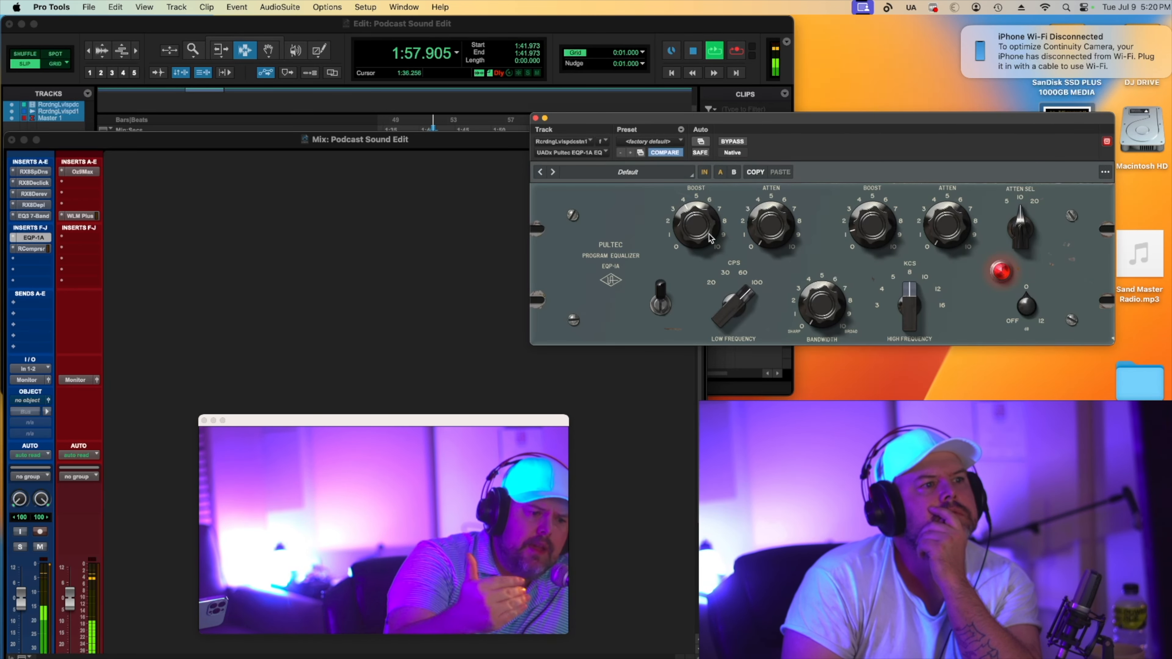
pyautogui.press('space')
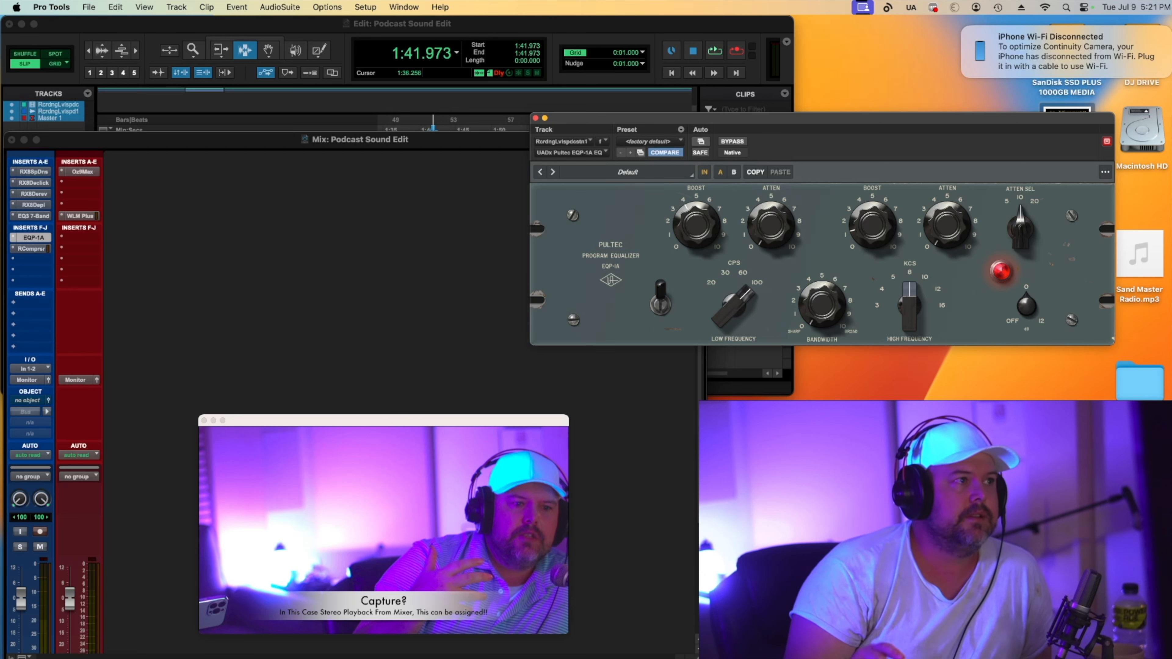
pyautogui.click(29, 252)
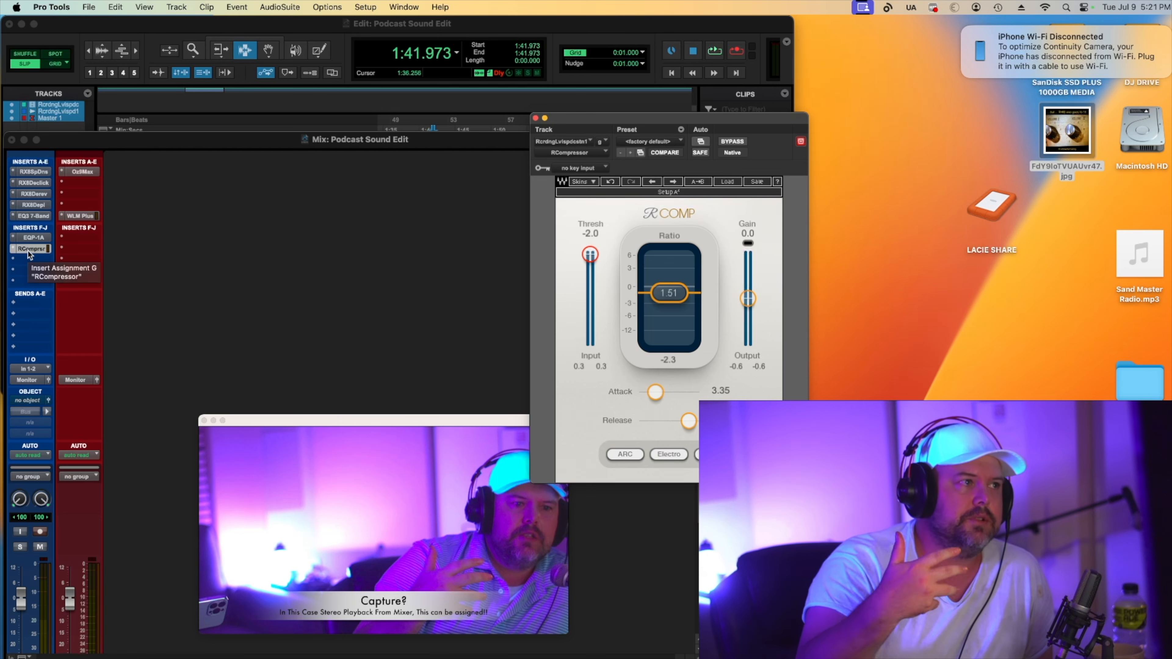
# Open the master bus Ozone Maximizer and WLM Plus loudness meter and audition playback to check loudness.
pyautogui.click(94, 171)
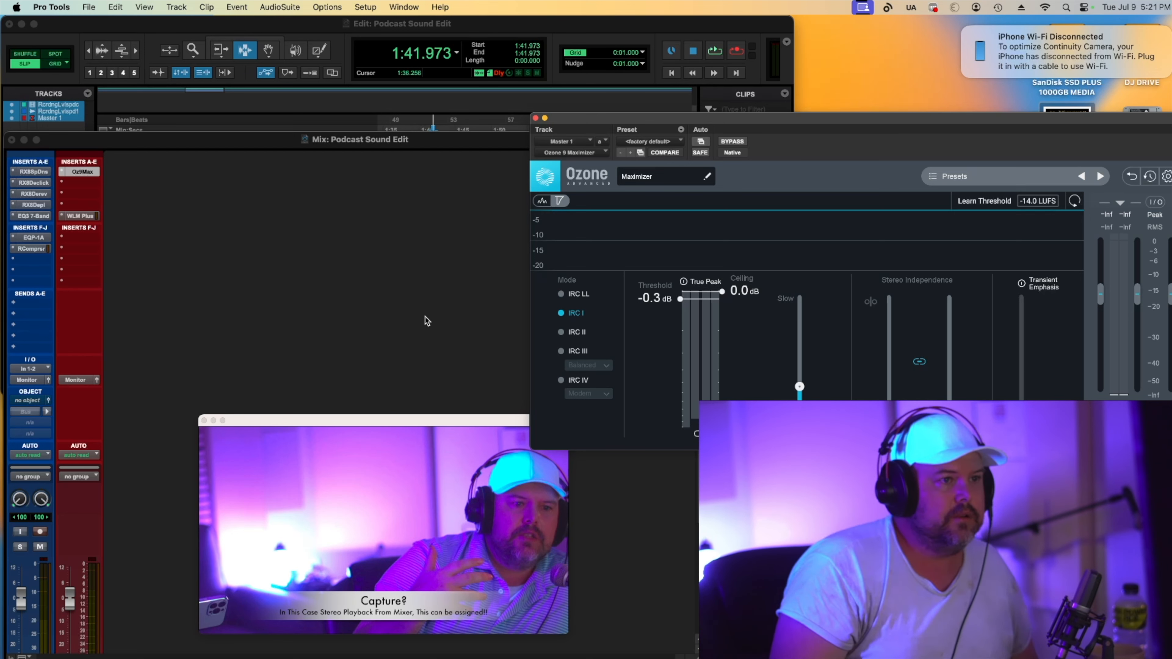
pyautogui.click(74, 216)
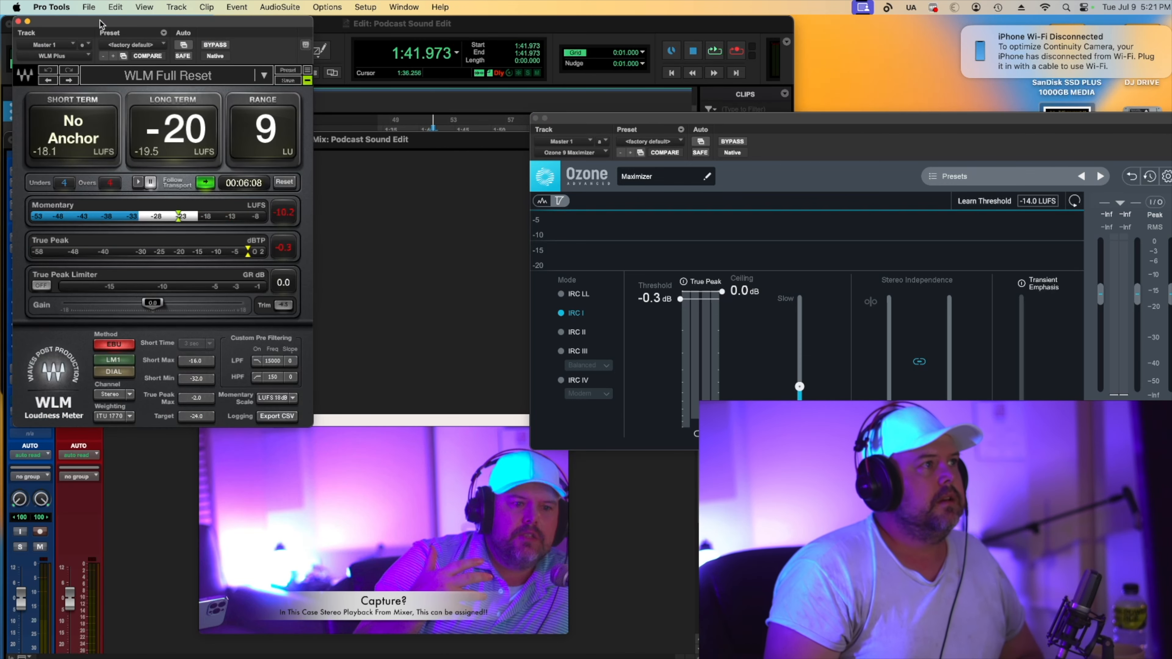
pyautogui.moveTo(99, 23); pyautogui.dragTo(193, 229)
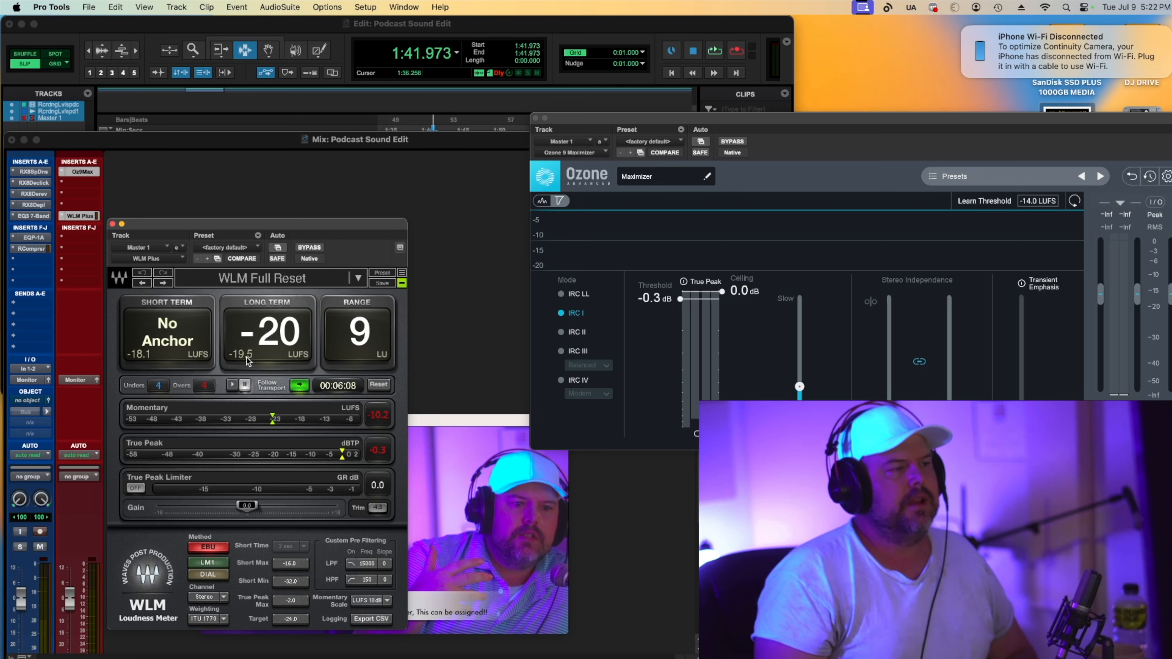
pyautogui.press('space')
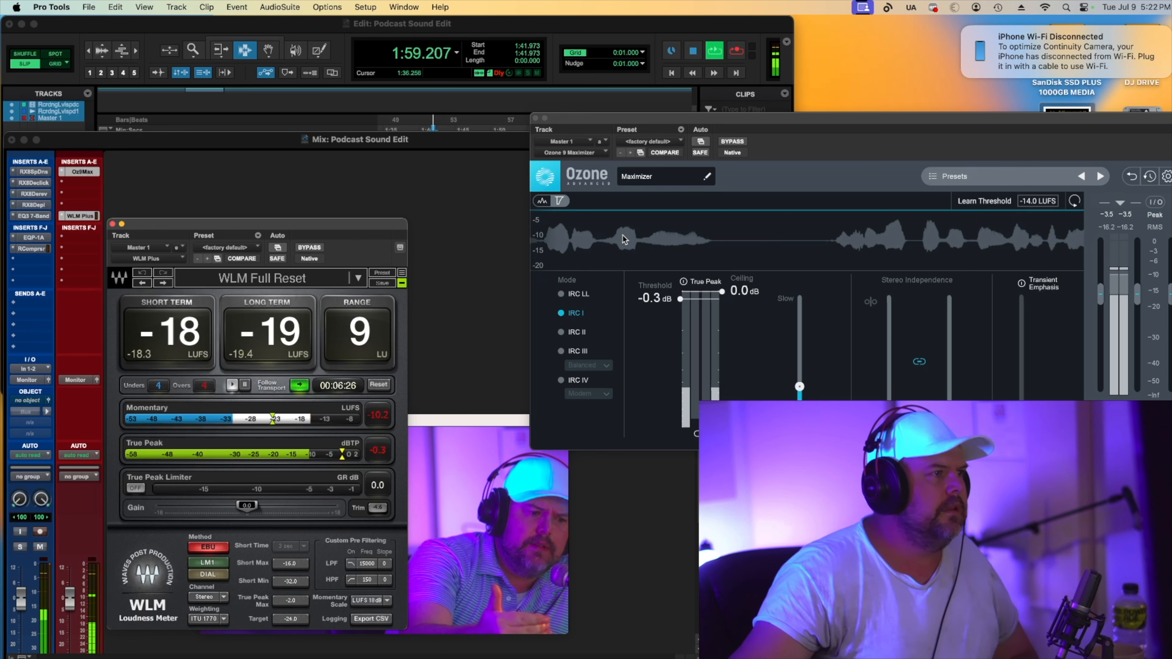
pyautogui.press('space')
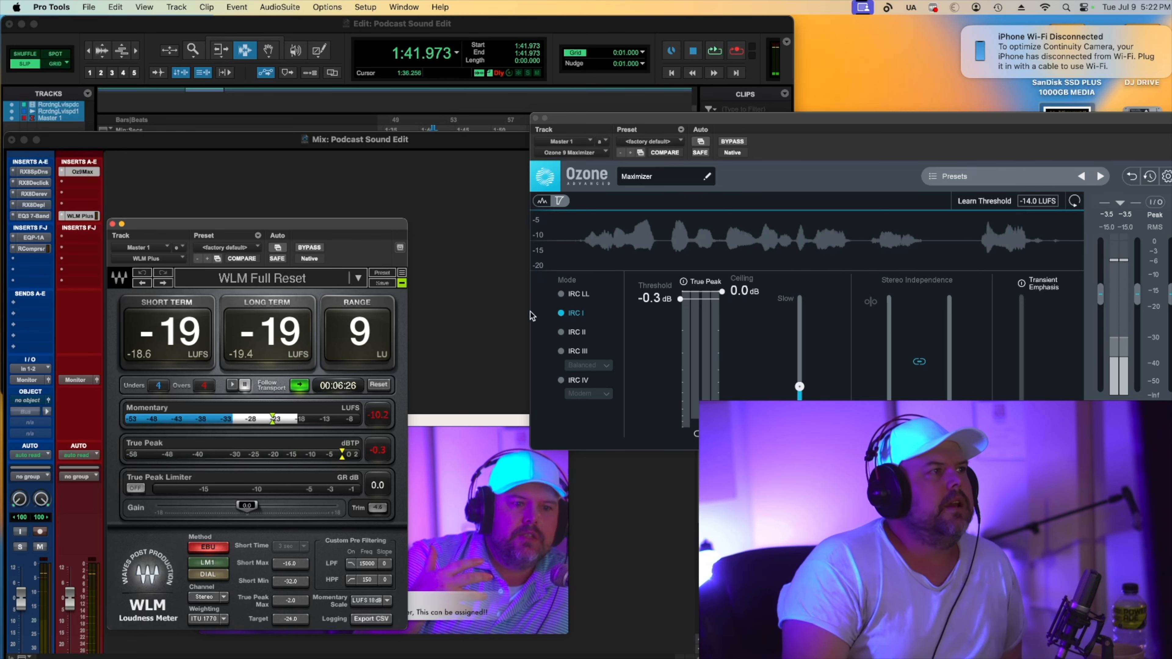
# Lower the Ozone Maximizer threshold to -4.3 dB while auditioning playback.
pyautogui.click(34, 249)
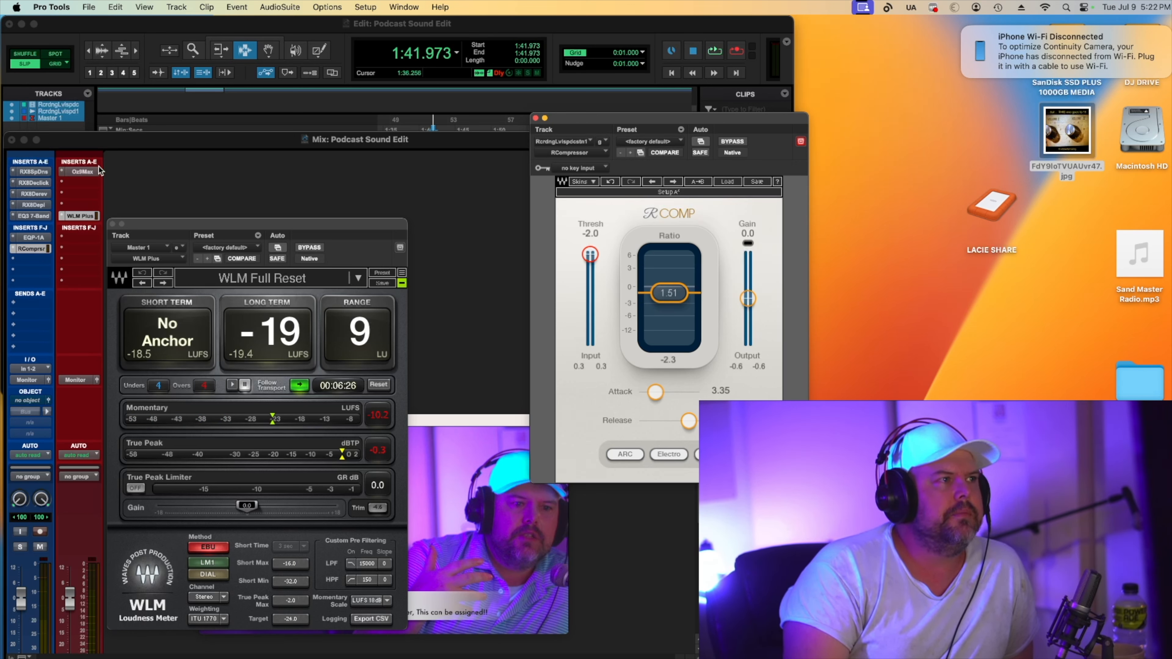
pyautogui.click(89, 172)
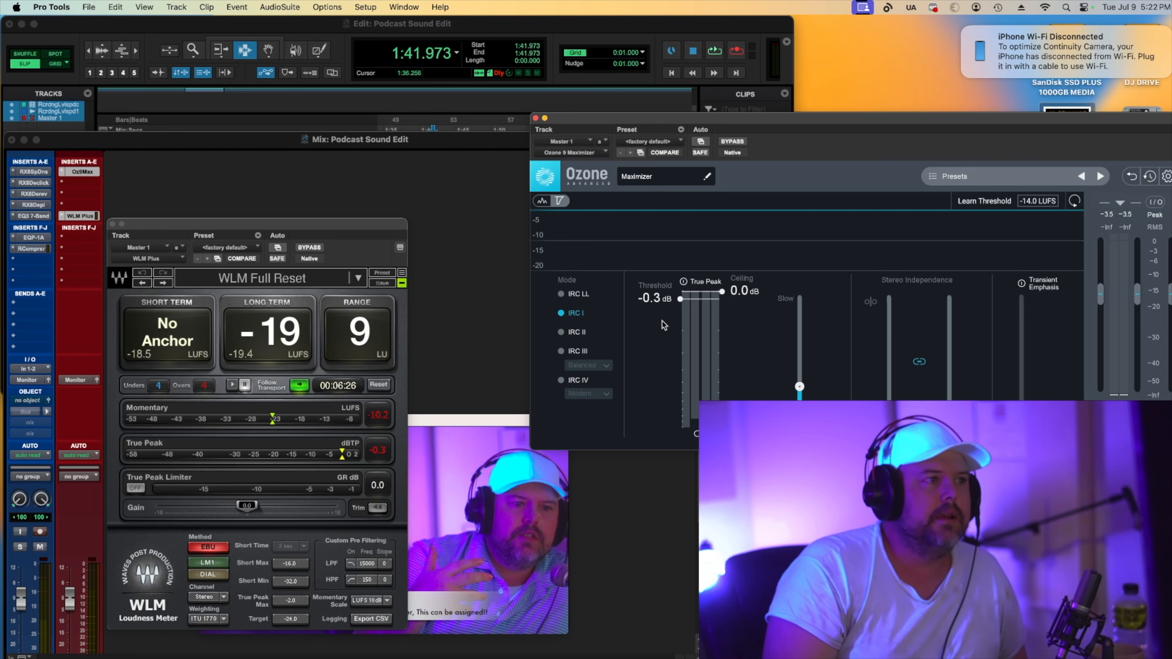
pyautogui.press('space')
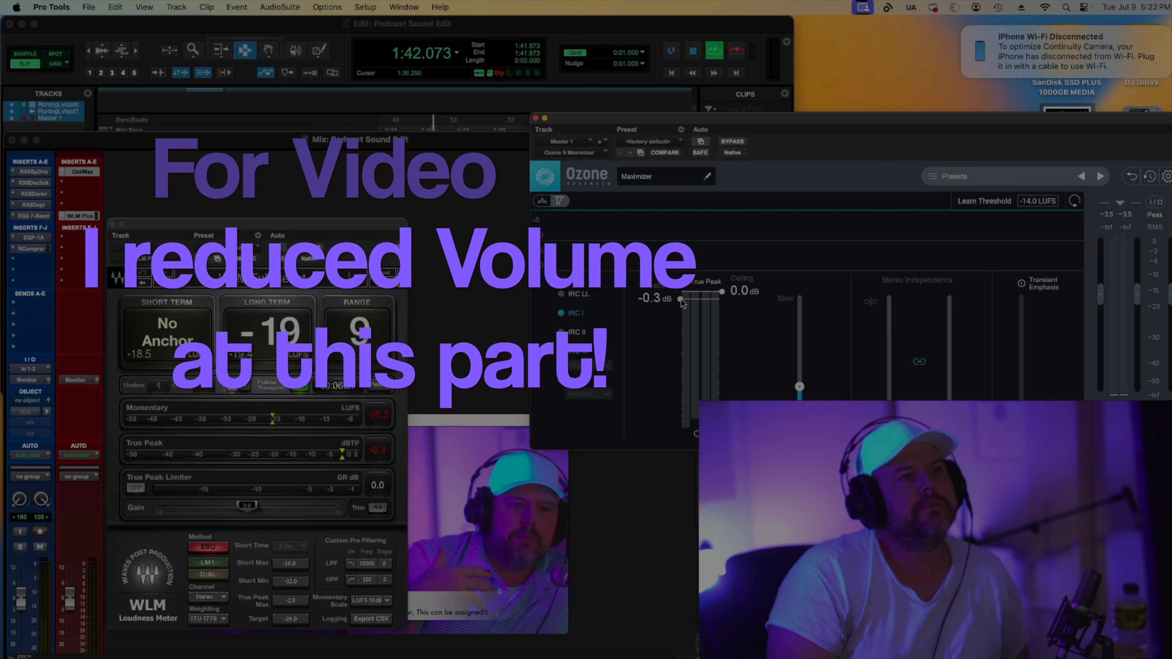
pyautogui.moveTo(682, 302); pyautogui.dragTo(697, 360)
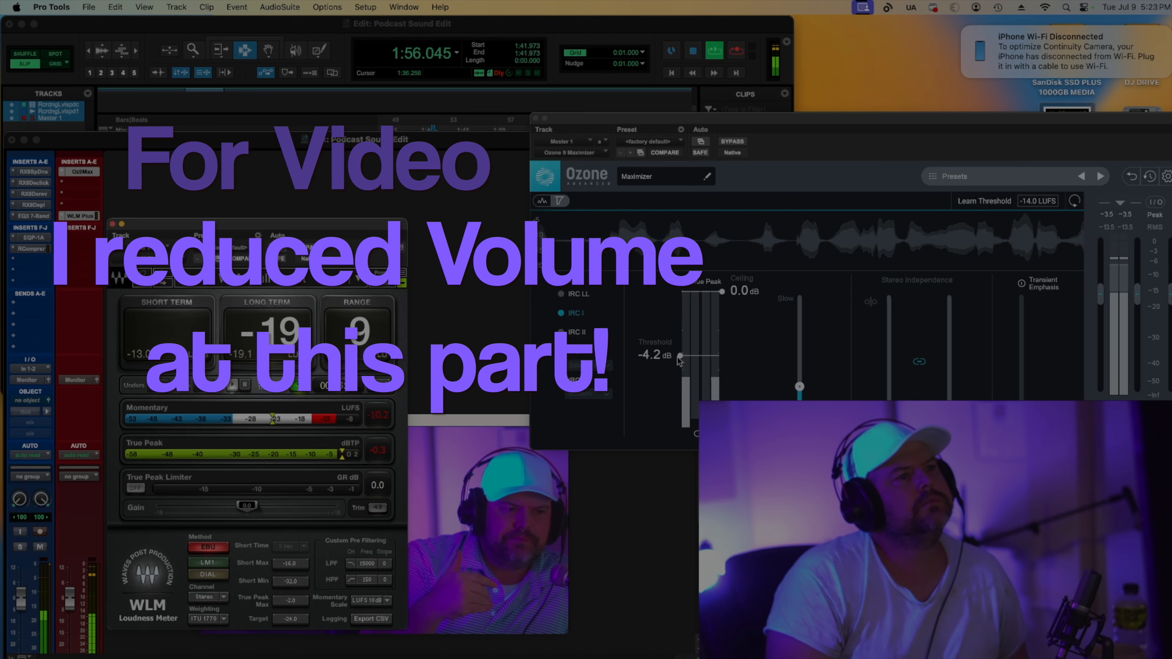
pyautogui.moveTo(680, 356); pyautogui.dragTo(681, 357)
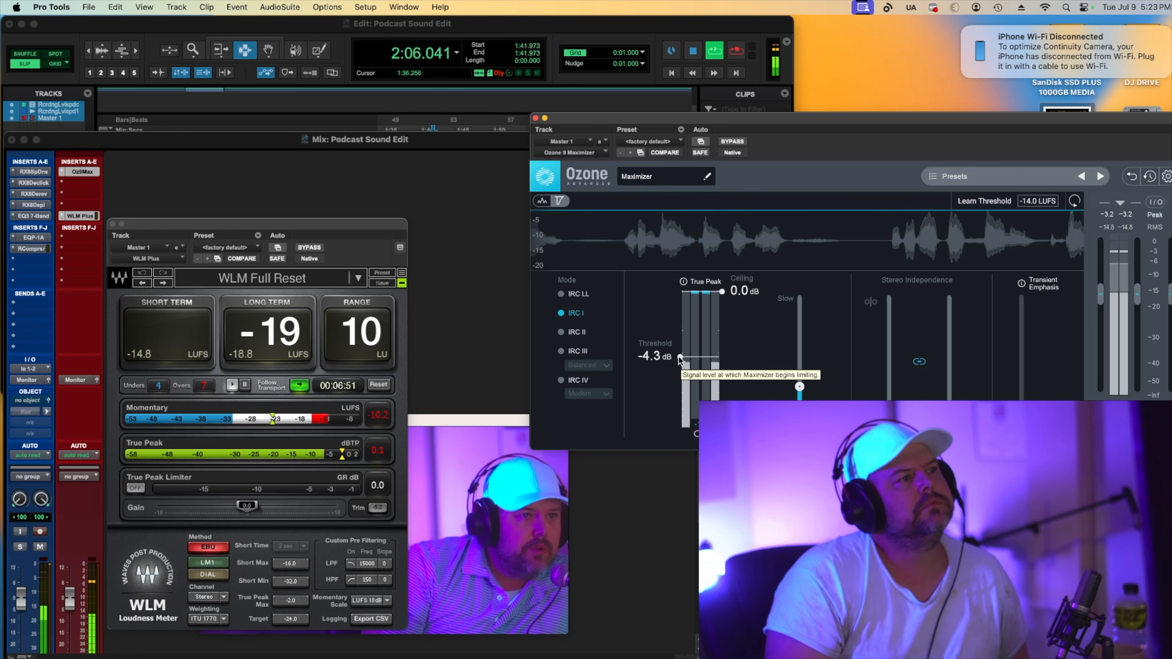
# Reopen the EQ3 and cut the low-mid band to -8.9 dB at 258.9 Hz.
pyautogui.click(33, 216)
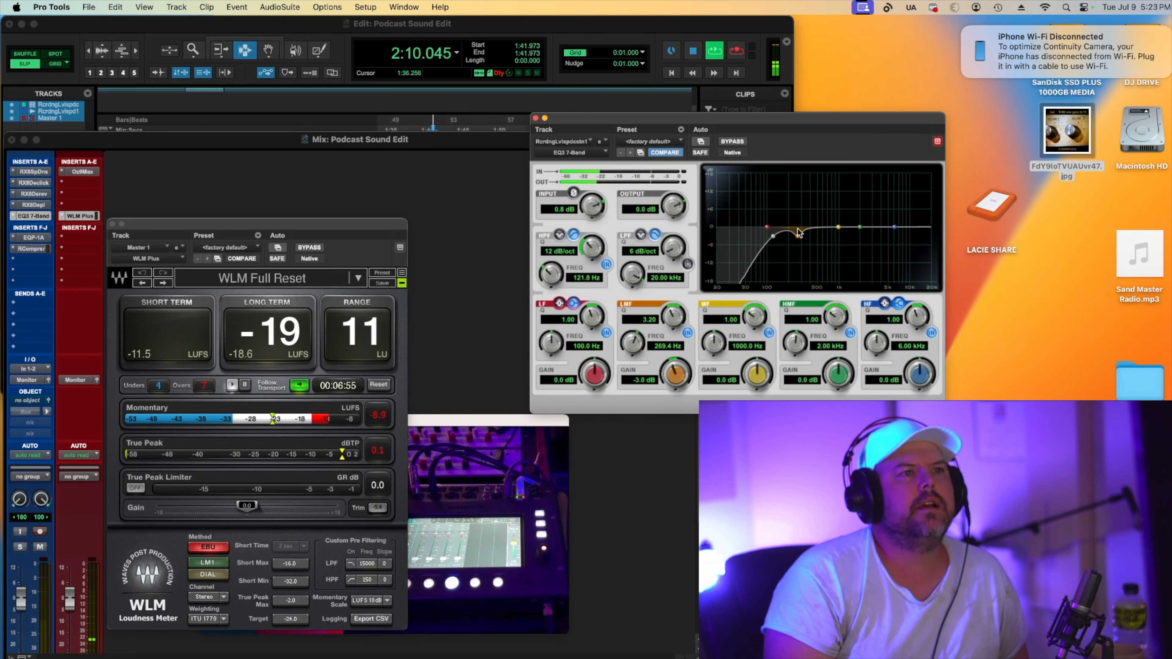
pyautogui.moveTo(798, 247)
pyautogui.mouseDown()
pyautogui.moveTo(792, 201)
pyautogui.moveTo(796, 254)
pyautogui.mouseUp()
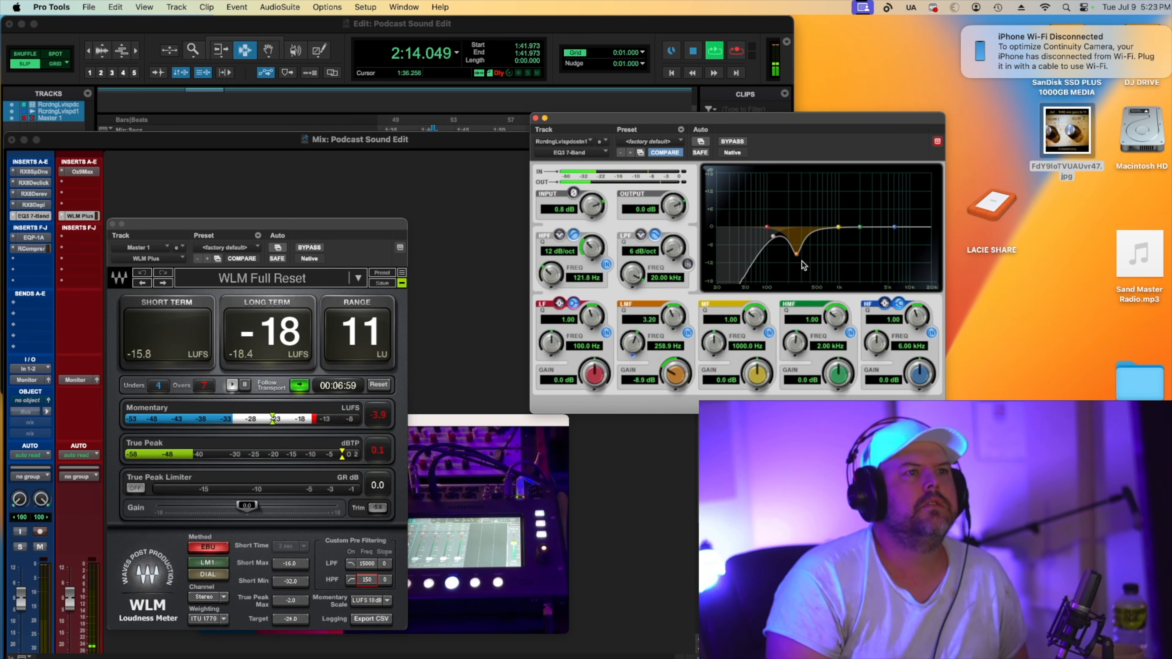
# Add a mid-band cut of -3.2 dB at 433.7 Hz in the EQ3 and audition it.
pyautogui.moveTo(843, 223); pyautogui.dragTo(812, 236)
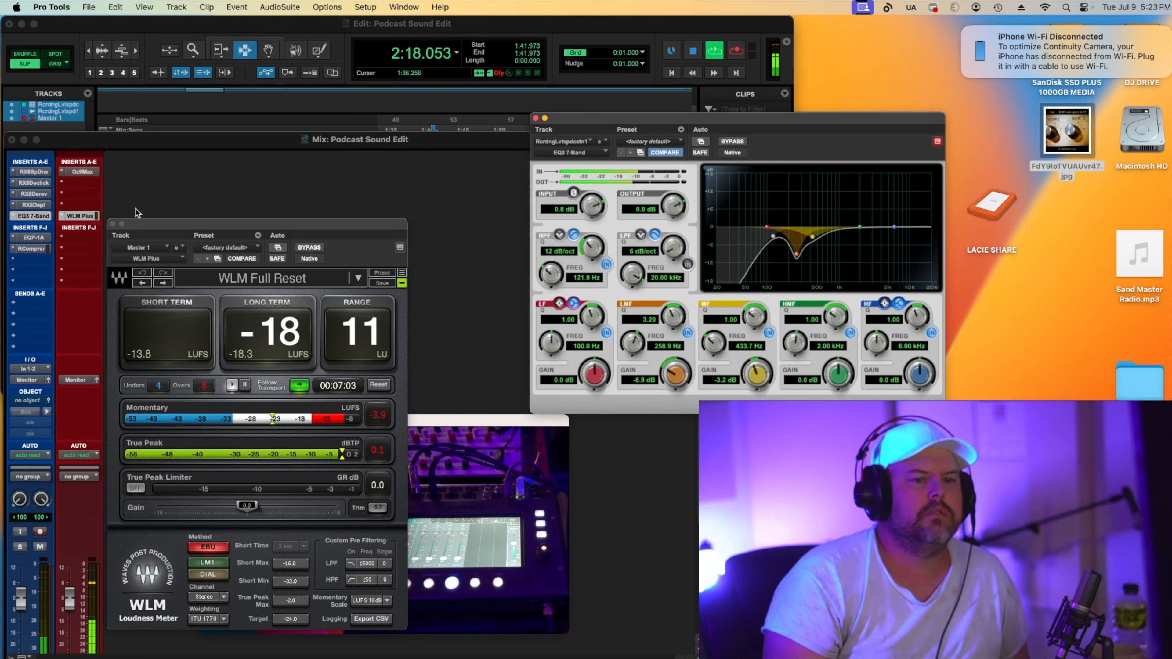
pyautogui.press('space')
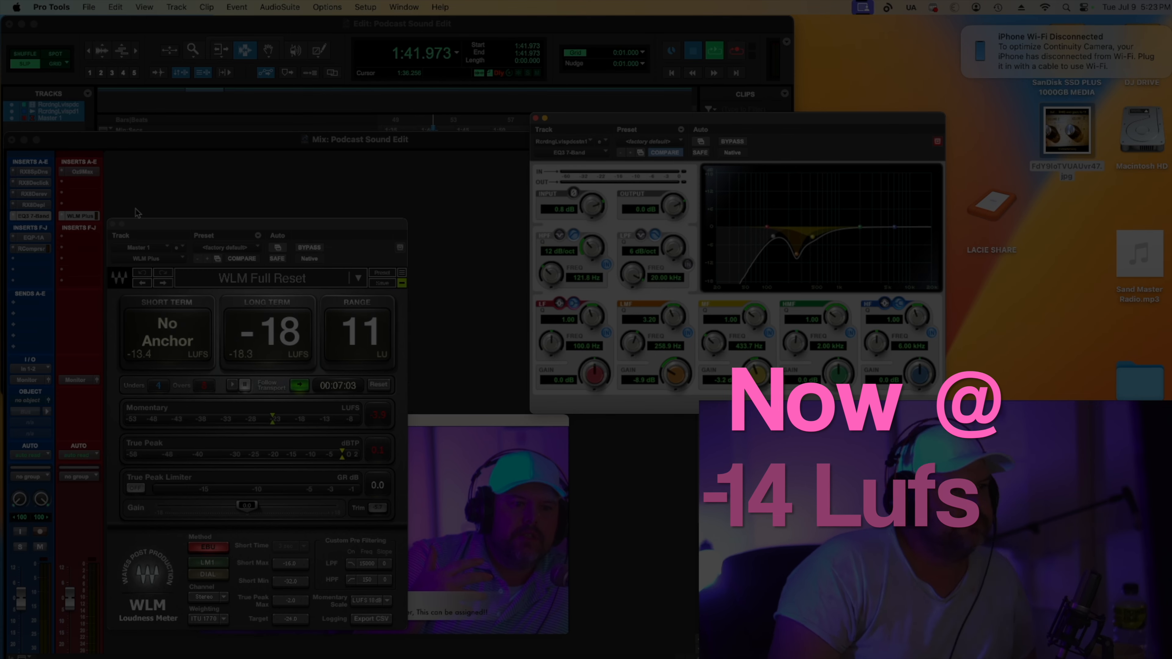
pyautogui.press('space')
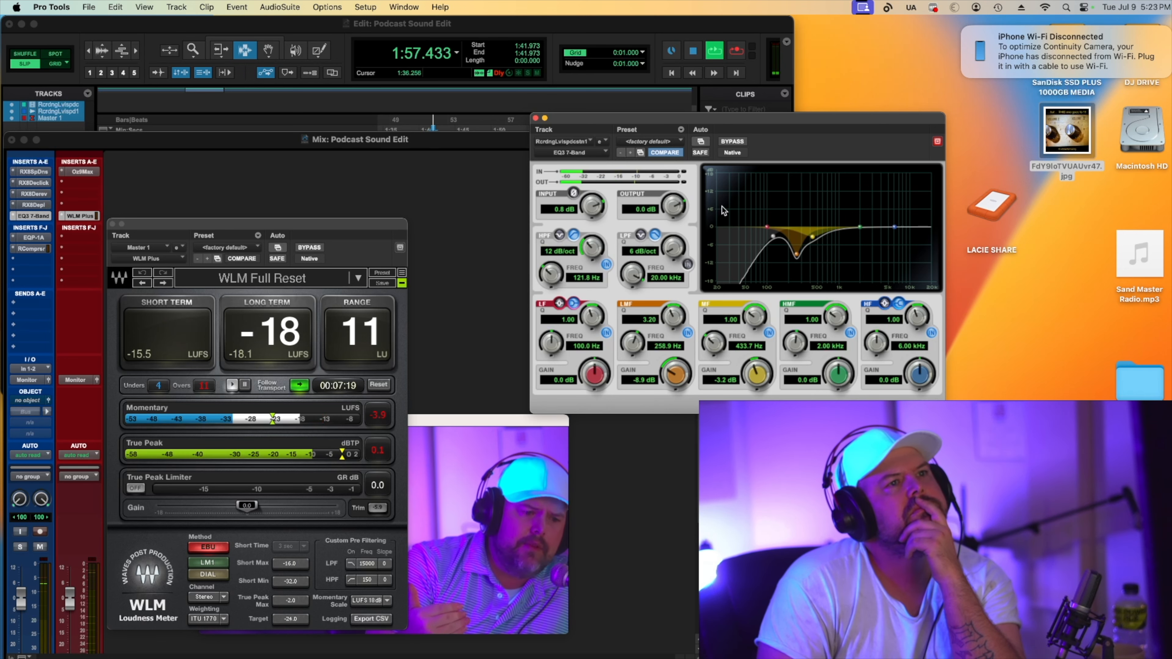
# Refine the EQ3 mid cut to -4.8 dB at 400.6 Hz and the low-mid to -8.3 dB at 243.9 Hz.
pyautogui.moveTo(812, 237); pyautogui.dragTo(810, 241)
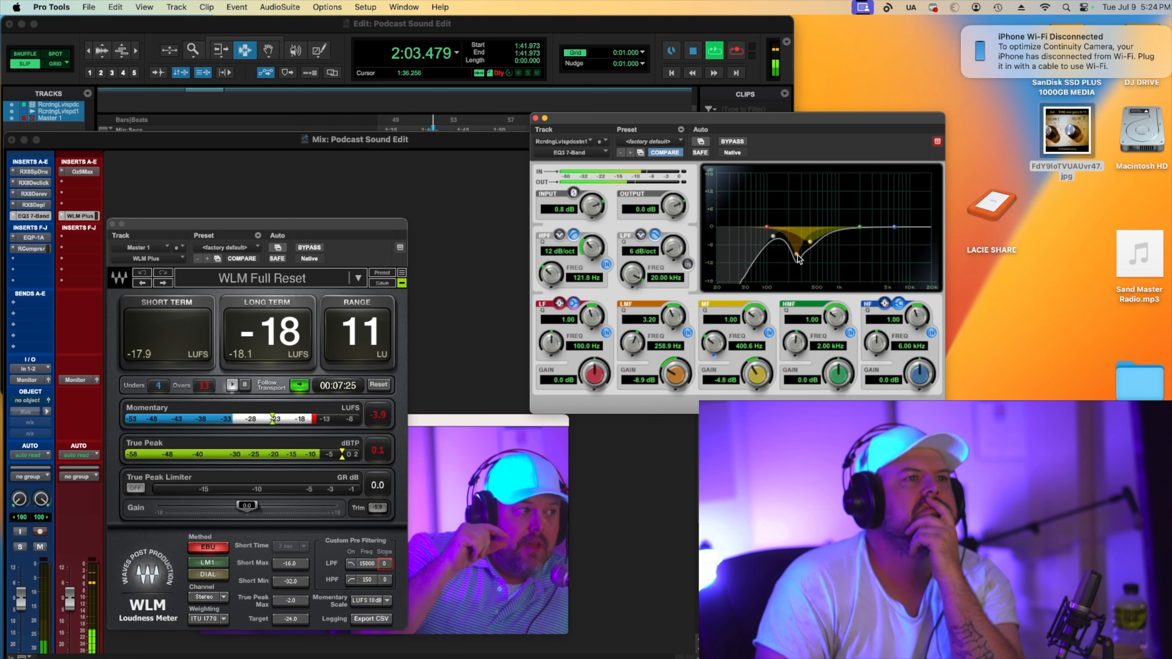
pyautogui.moveTo(797, 255); pyautogui.dragTo(798, 252)
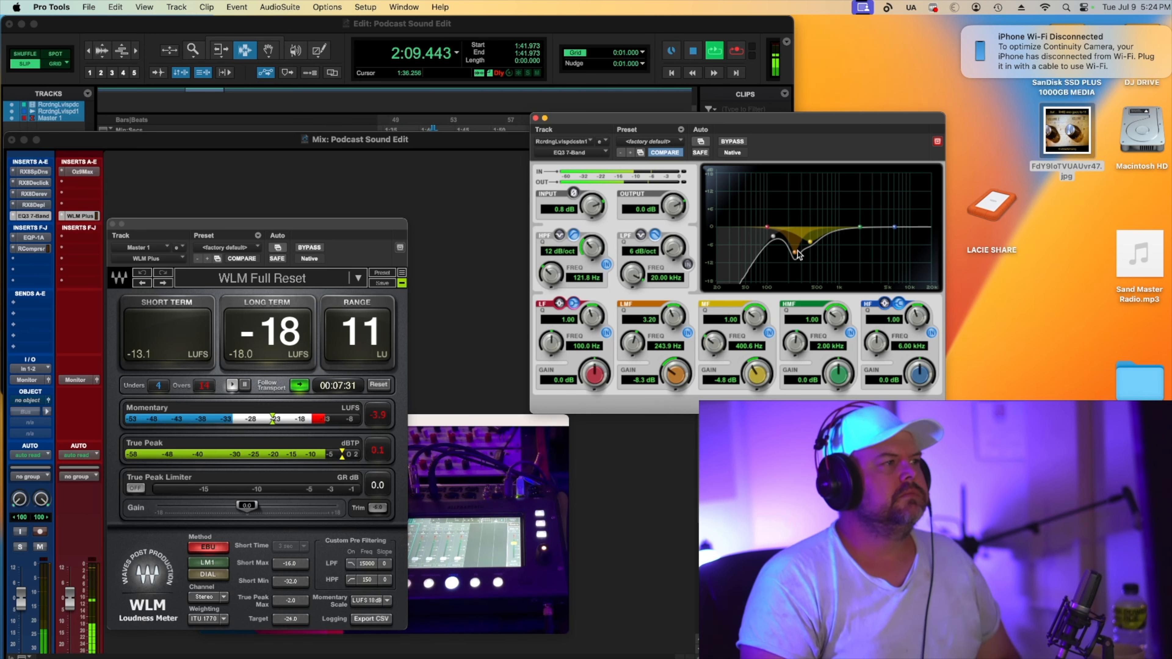
pyautogui.press('space')
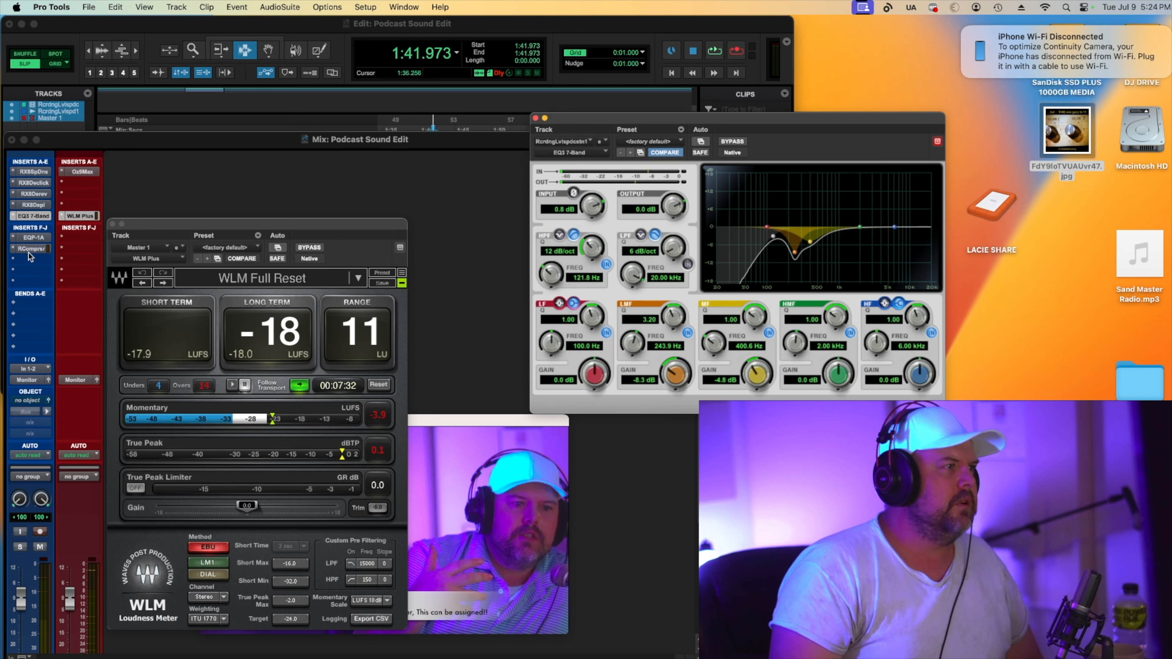
# Insert an SSL DeEss (stereo) plug-in on the first empty F–J insert slot of the voice track.
pyautogui.moveTo(30, 249)
pyautogui.mouseDown()
pyautogui.moveTo(30, 260)
pyautogui.moveTo(28, 248)
pyautogui.mouseUp()
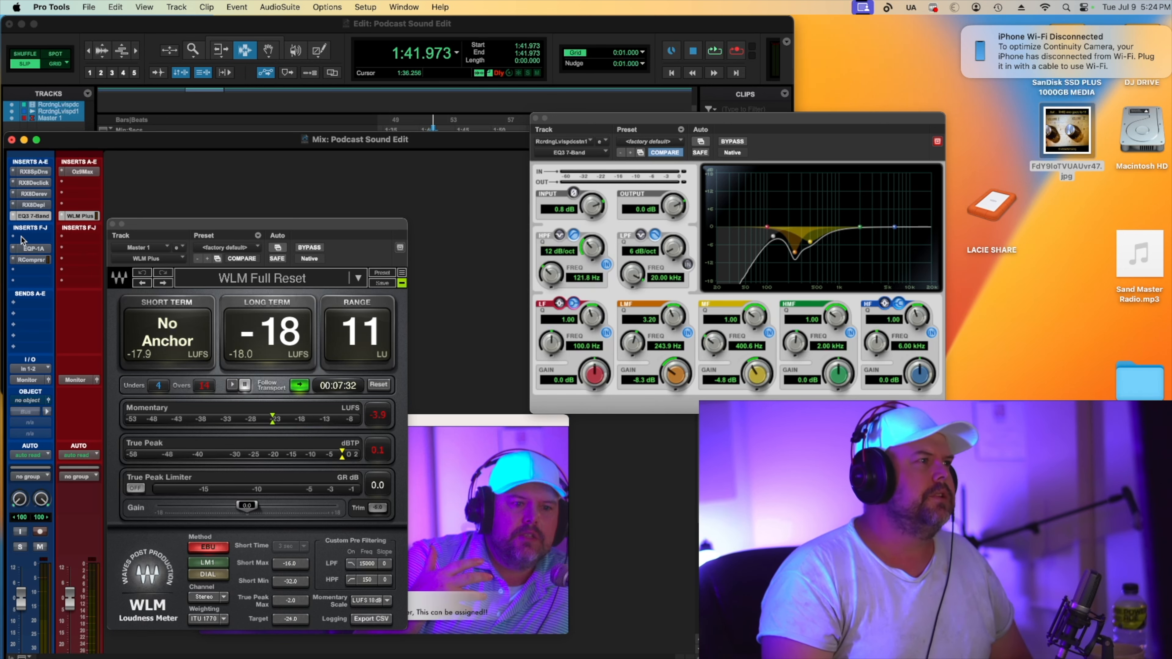
pyautogui.click(16, 241)
pyautogui.moveTo(92, 238)
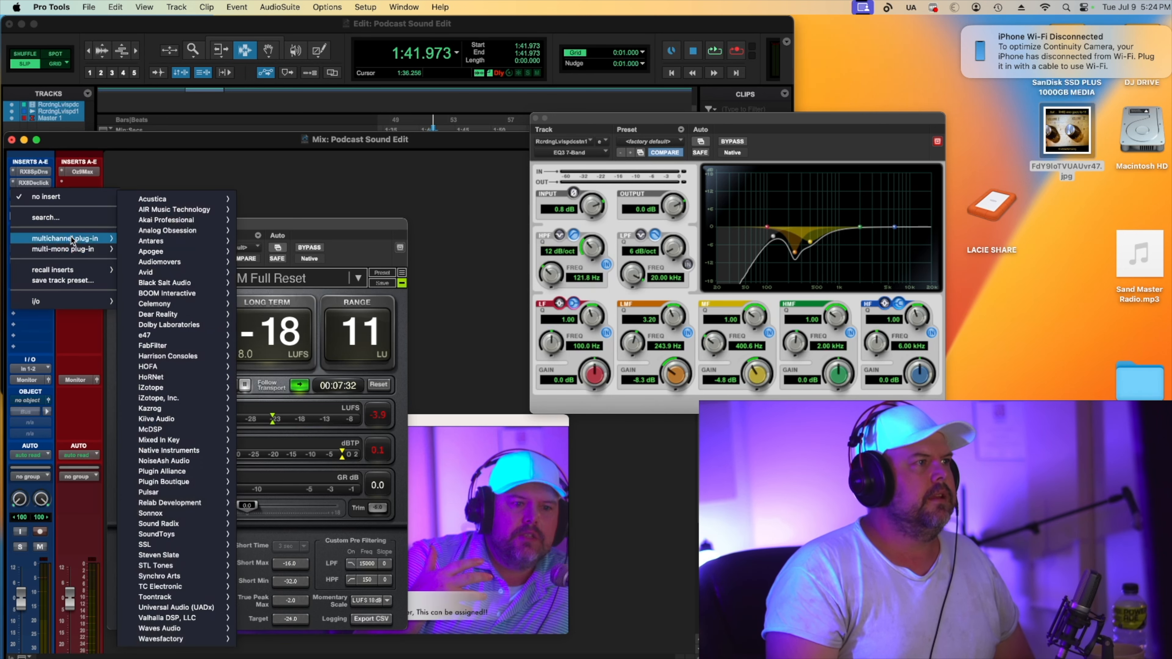
pyautogui.moveTo(205, 272)
pyautogui.moveTo(176, 344)
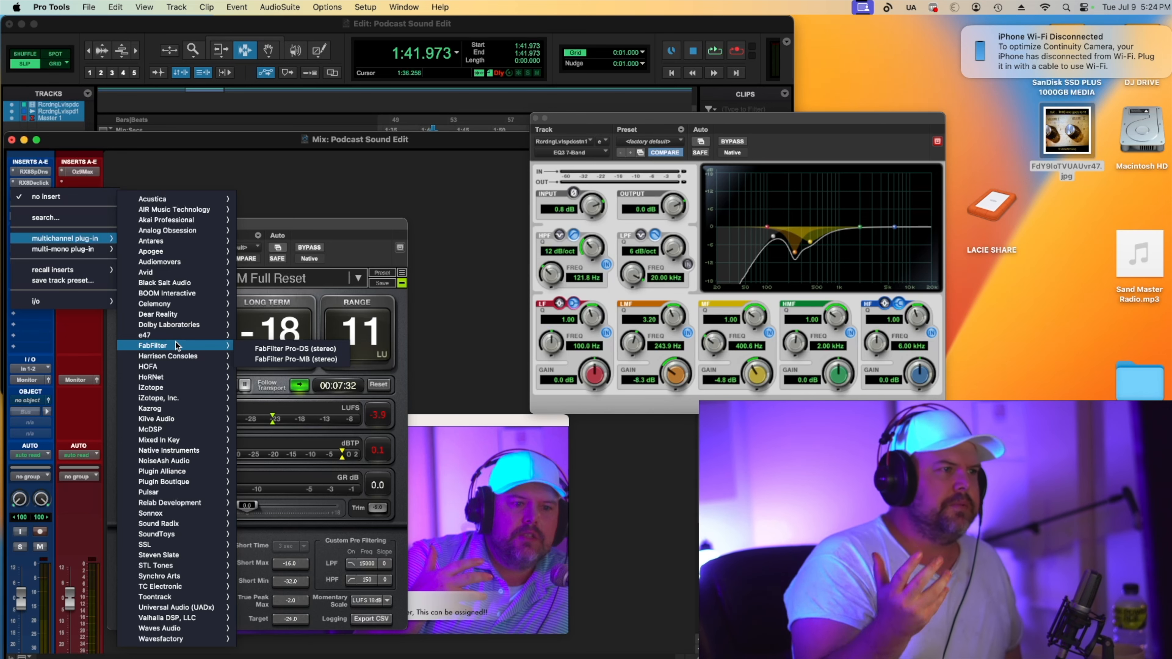
pyautogui.moveTo(157, 272)
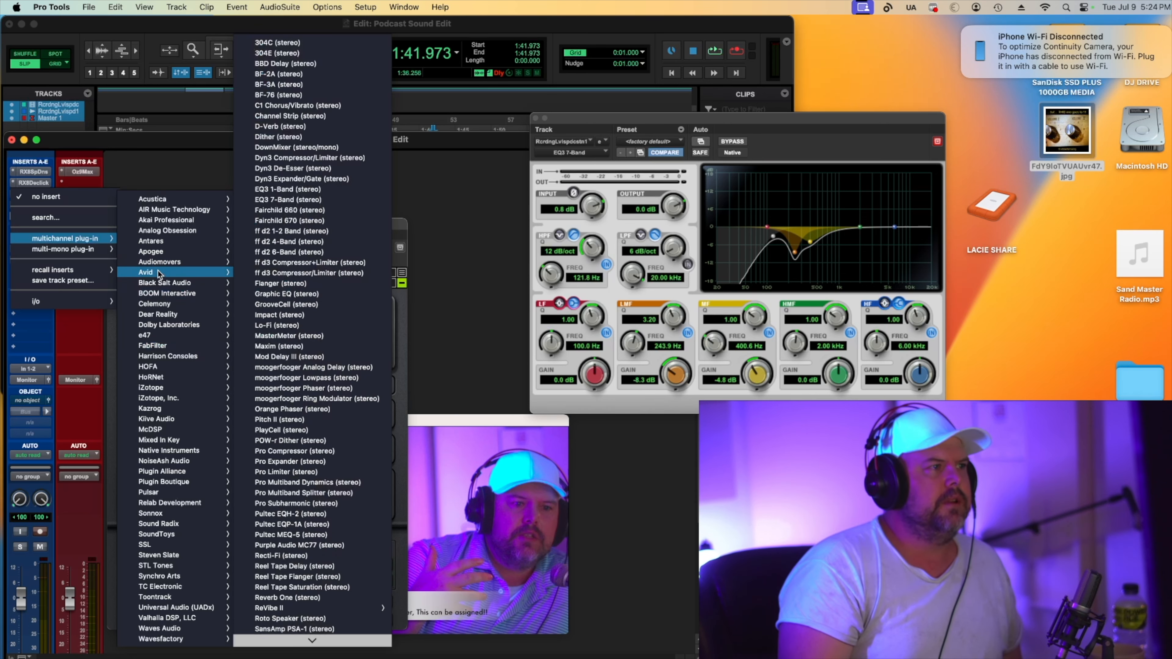
pyautogui.scroll(-5, 327, 426)
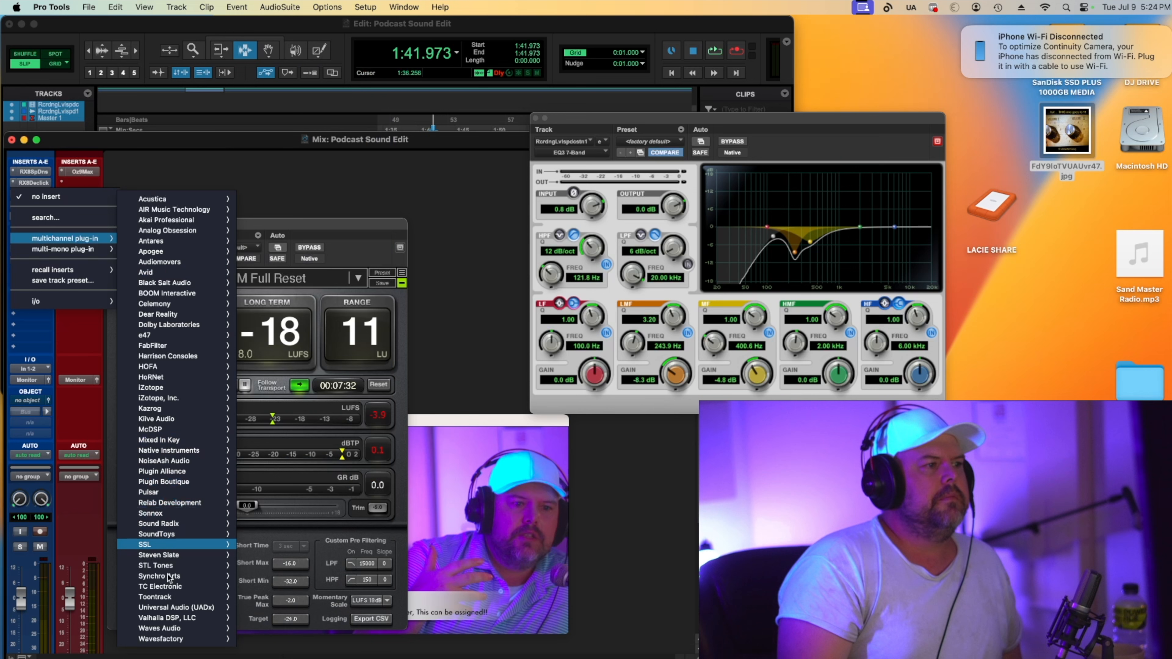
pyautogui.moveTo(157, 542)
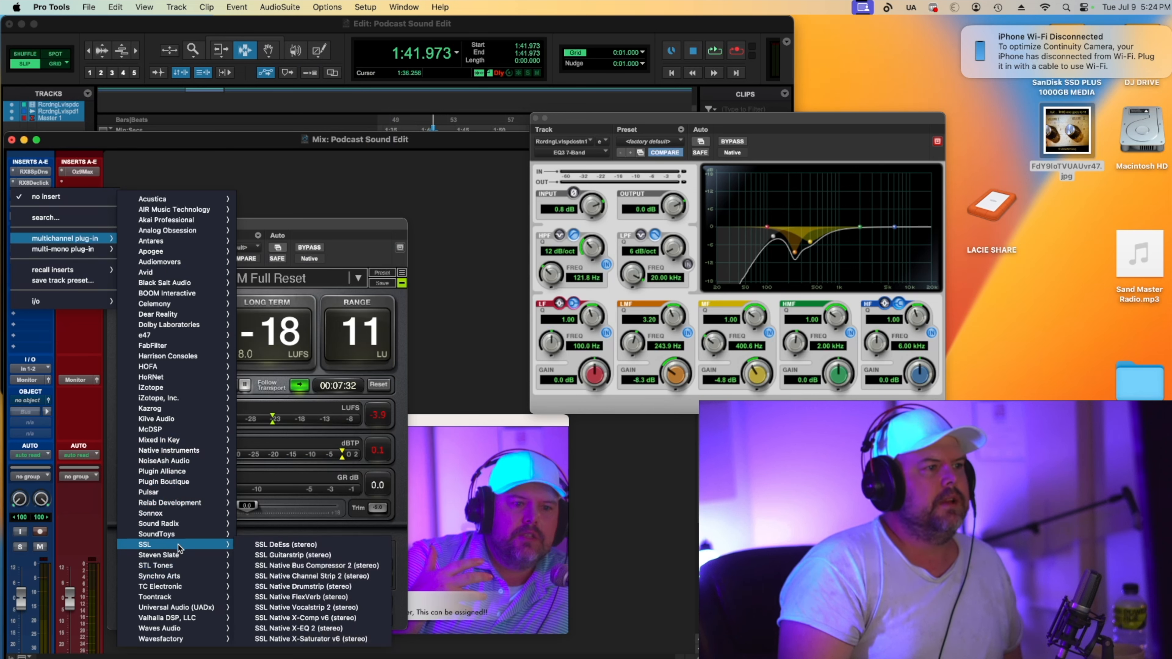
pyautogui.click(296, 542)
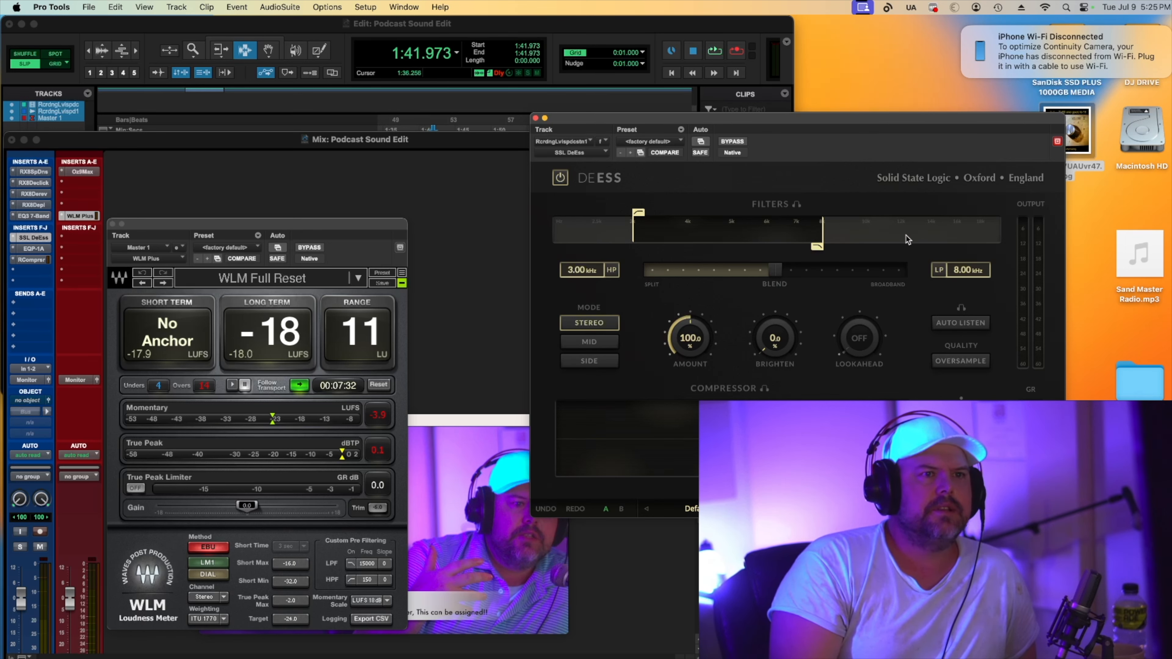
# Set the de-esser's high-pass to 2.91 kHz and low-pass to 9.03 kHz, and start playback to audition.
pyautogui.moveTo(820, 247); pyautogui.dragTo(836, 250)
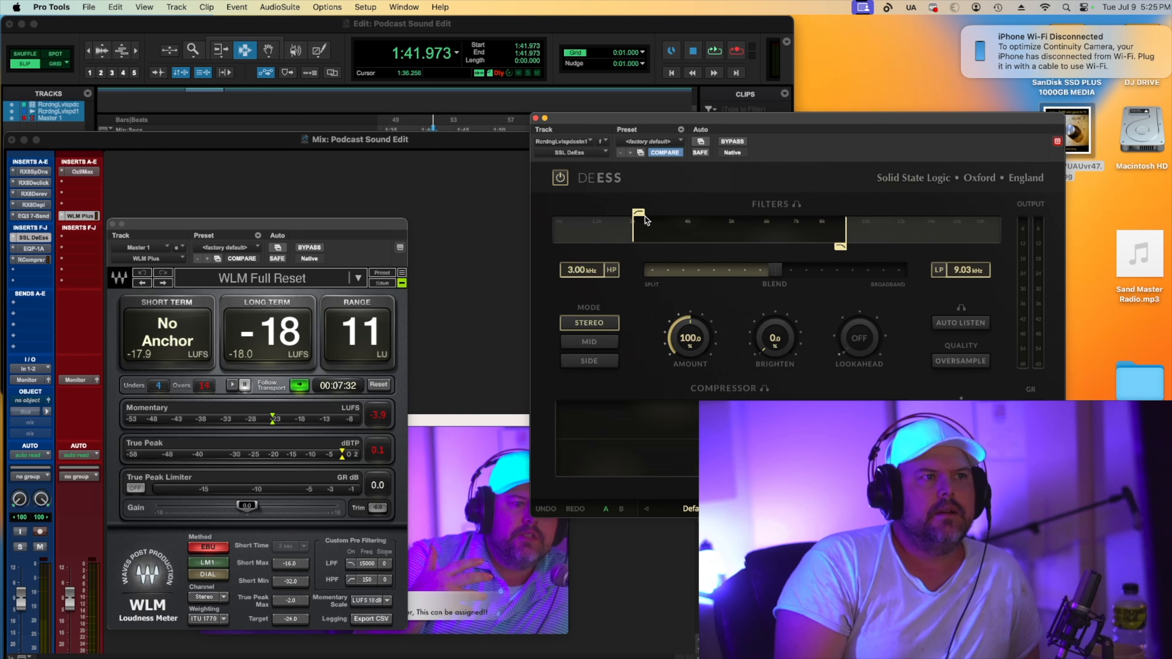
pyautogui.moveTo(675, 213); pyautogui.dragTo(635, 217)
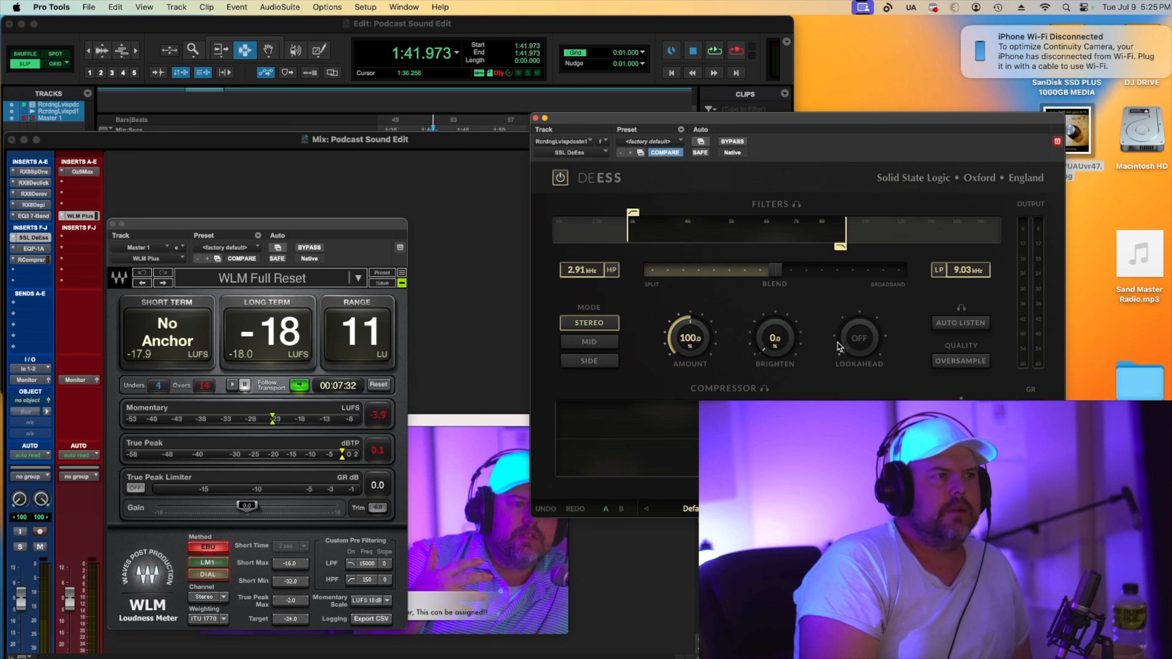
pyautogui.press('space')
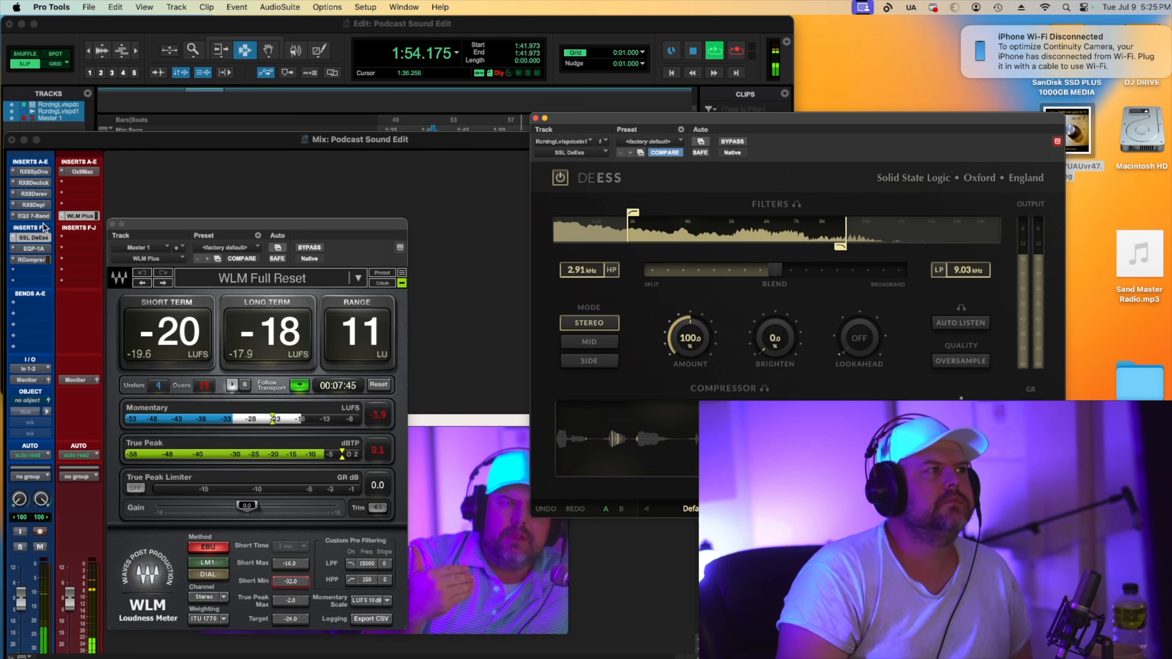
# Compare the RX Spectral De-noise insert in and out, then open it and set its threshold to -2.9 dB.
pyautogui.rightClick(20, 170)
pyautogui.click(44, 178)
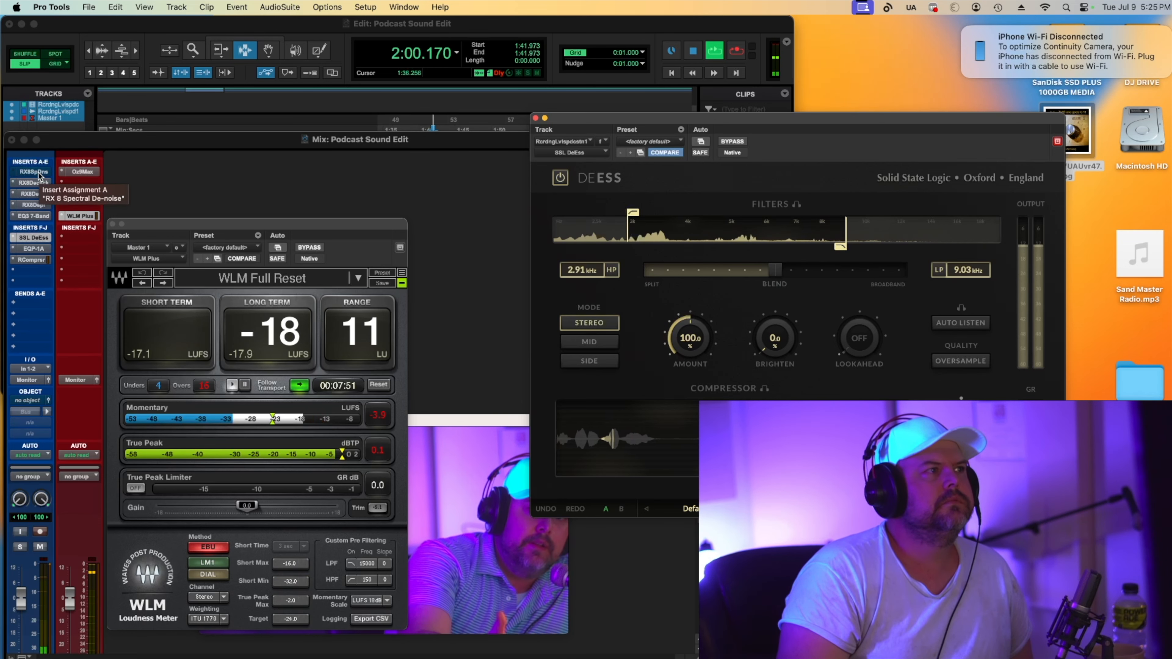
pyautogui.rightClick(39, 174)
pyautogui.click(40, 177)
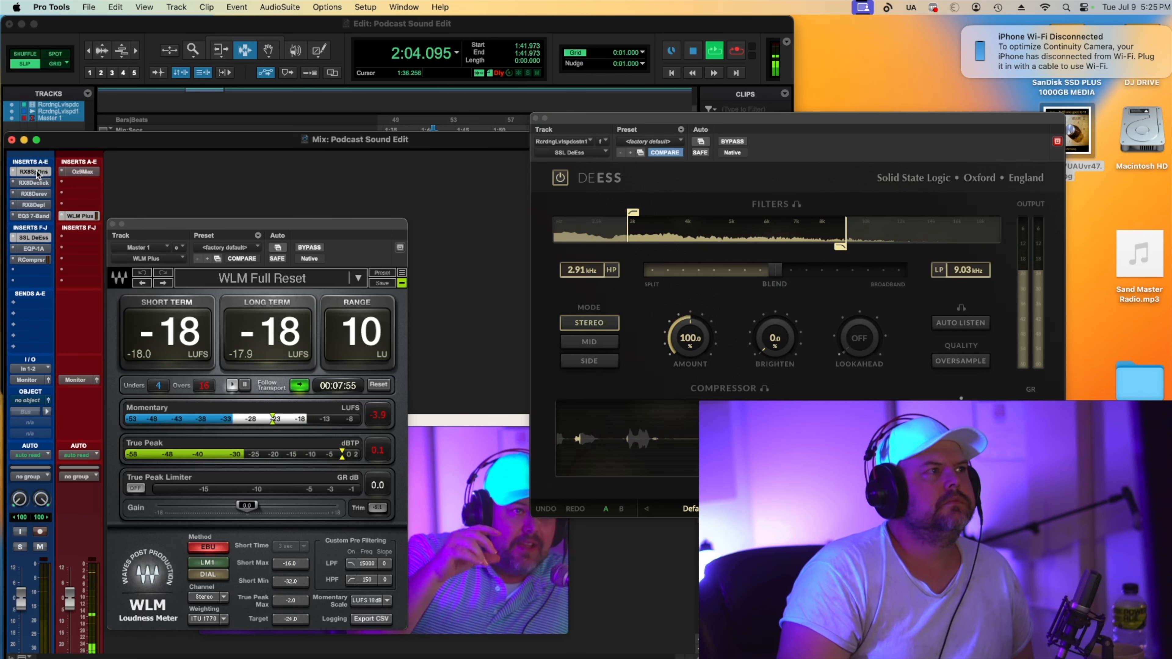
pyautogui.click(40, 174)
pyautogui.moveTo(851, 310)
pyautogui.mouseDown()
pyautogui.moveTo(854, 297)
pyautogui.moveTo(853, 327)
pyautogui.mouseUp()
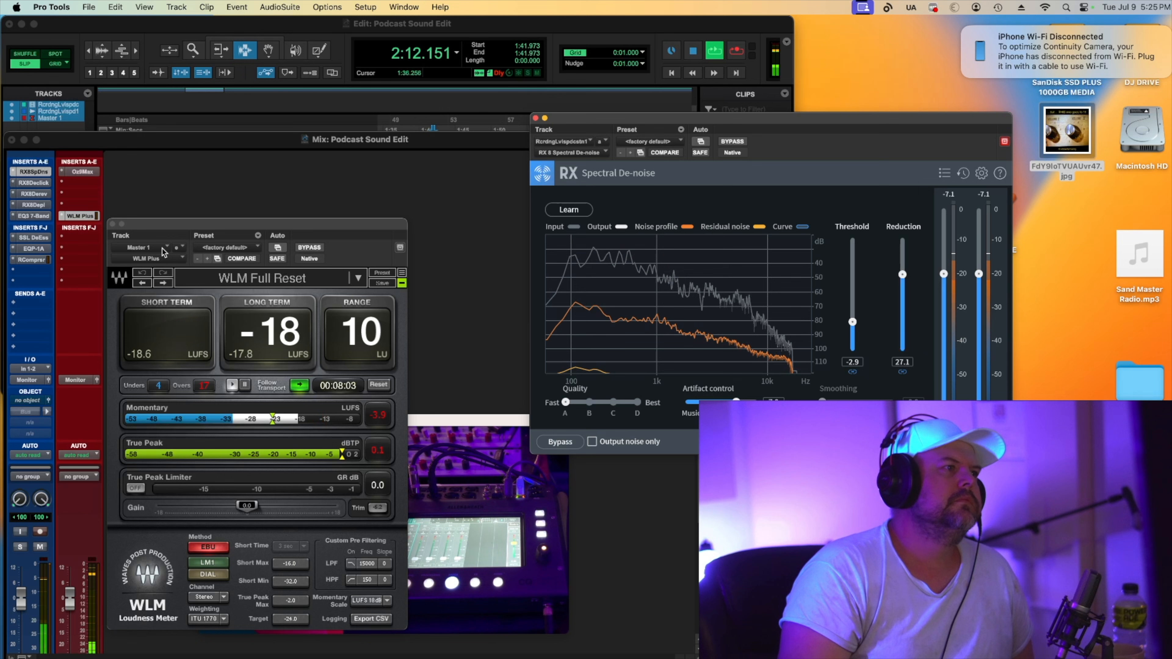
# Raise the SSL DeEss amount to 117.3%.
pyautogui.click(33, 237)
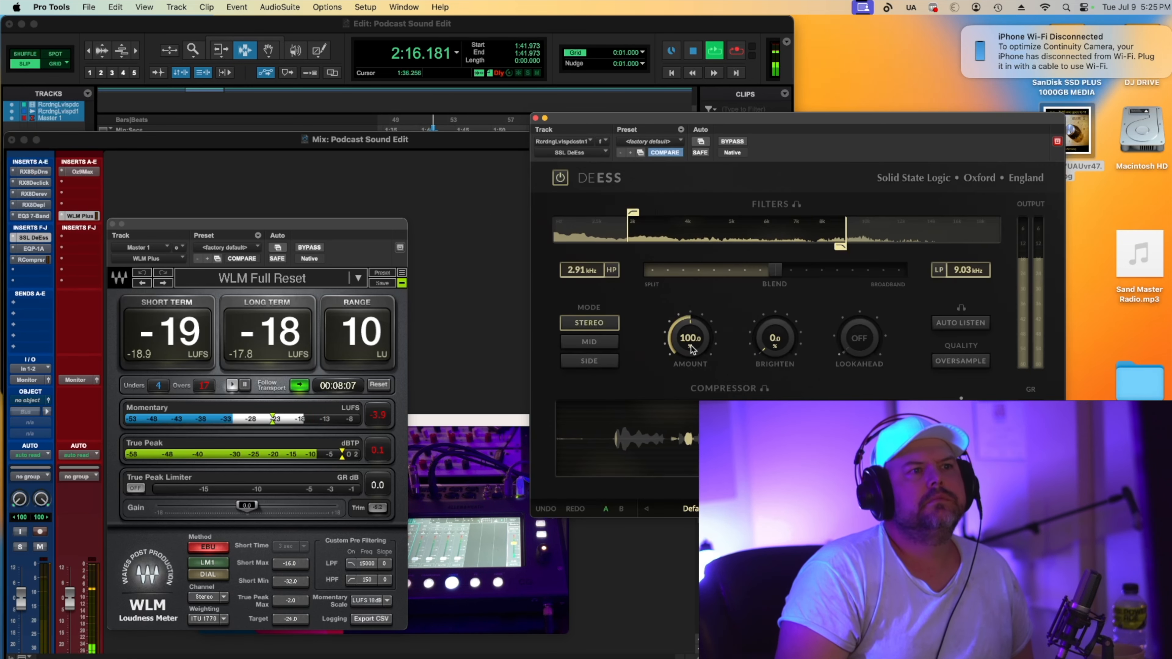
pyautogui.moveTo(691, 340); pyautogui.dragTo(703, 332)
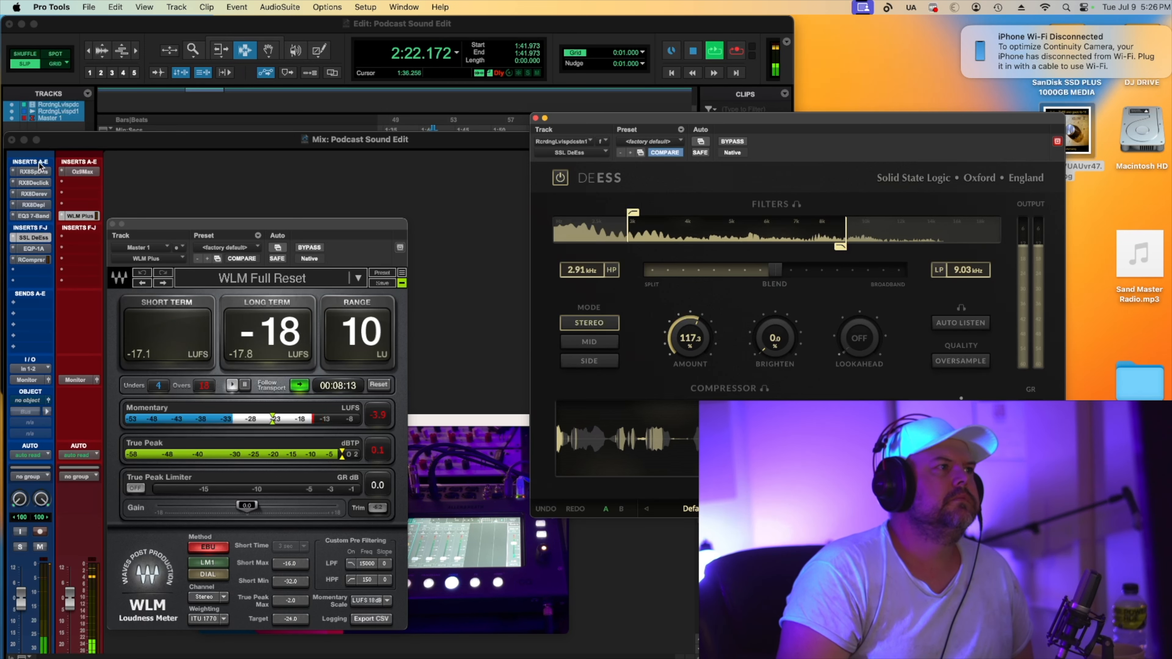
# In the EQ3, move the mid cut to -5.9 dB at 392.8 Hz and set the input gain to 1.9 dB.
pyautogui.click(40, 214)
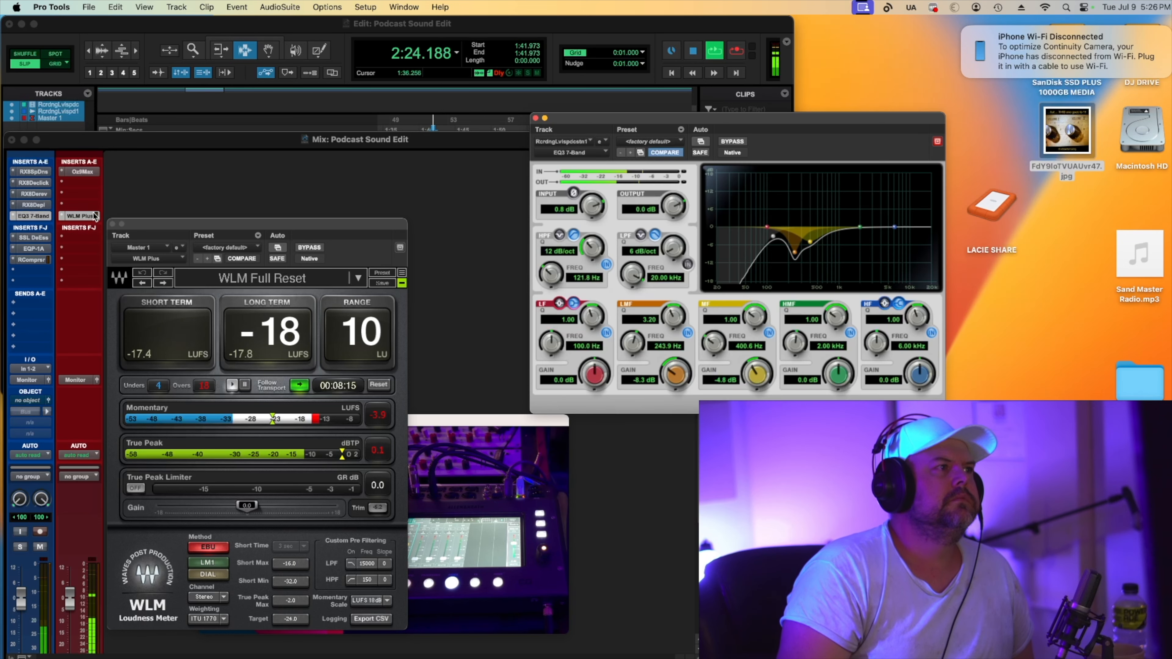
pyautogui.moveTo(811, 240)
pyautogui.mouseDown()
pyautogui.moveTo(811, 217)
pyautogui.moveTo(809, 245)
pyautogui.mouseUp()
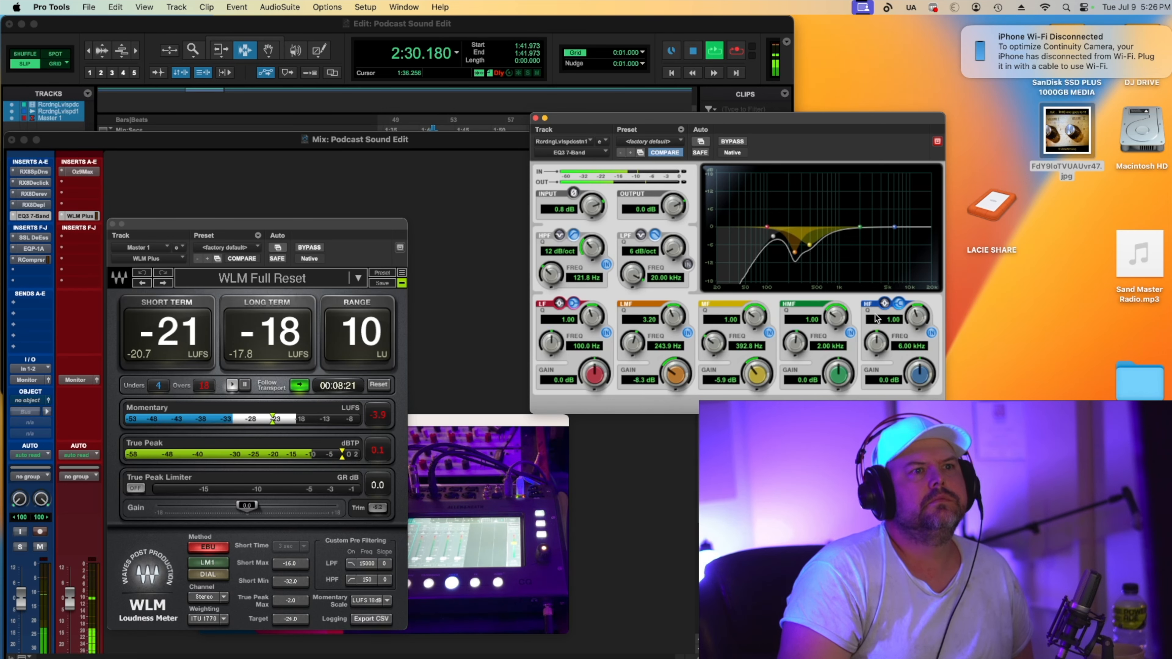
pyautogui.moveTo(568, 207); pyautogui.dragTo(569, 202)
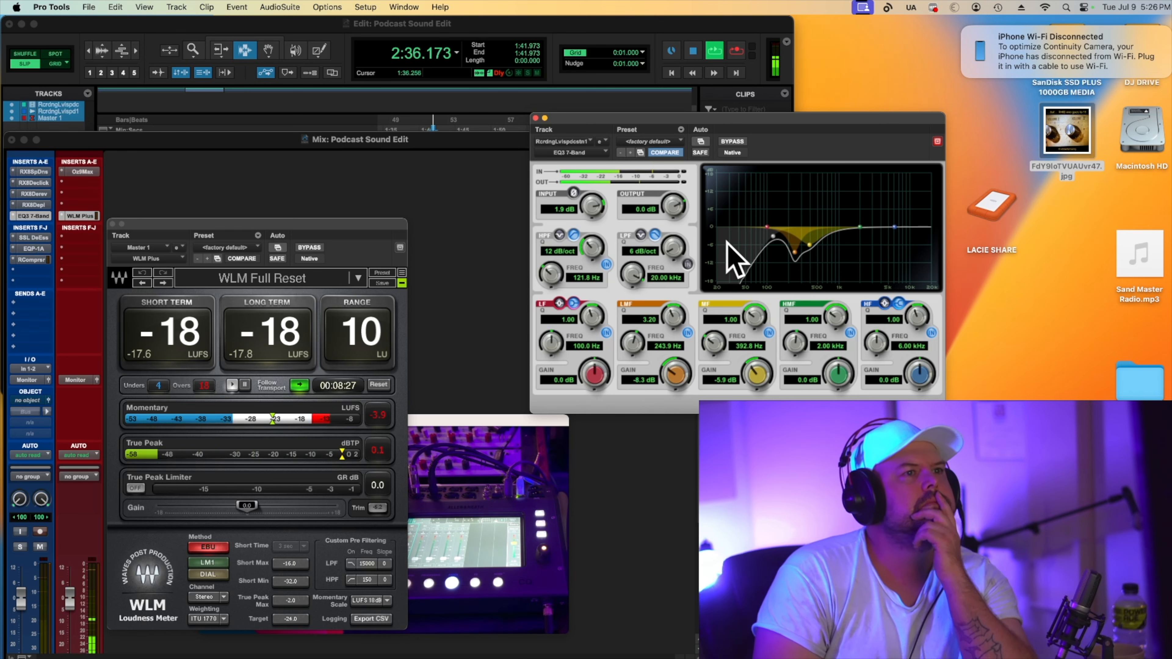
# Cut the EQ3 low band to -2.2 dB at 55.0 Hz, boost the high-mid 1.3 dB at 868.9 Hz, and stop playback.
pyautogui.moveTo(766, 227)
pyautogui.mouseDown()
pyautogui.moveTo(791, 249)
pyautogui.moveTo(747, 234)
pyautogui.mouseUp()
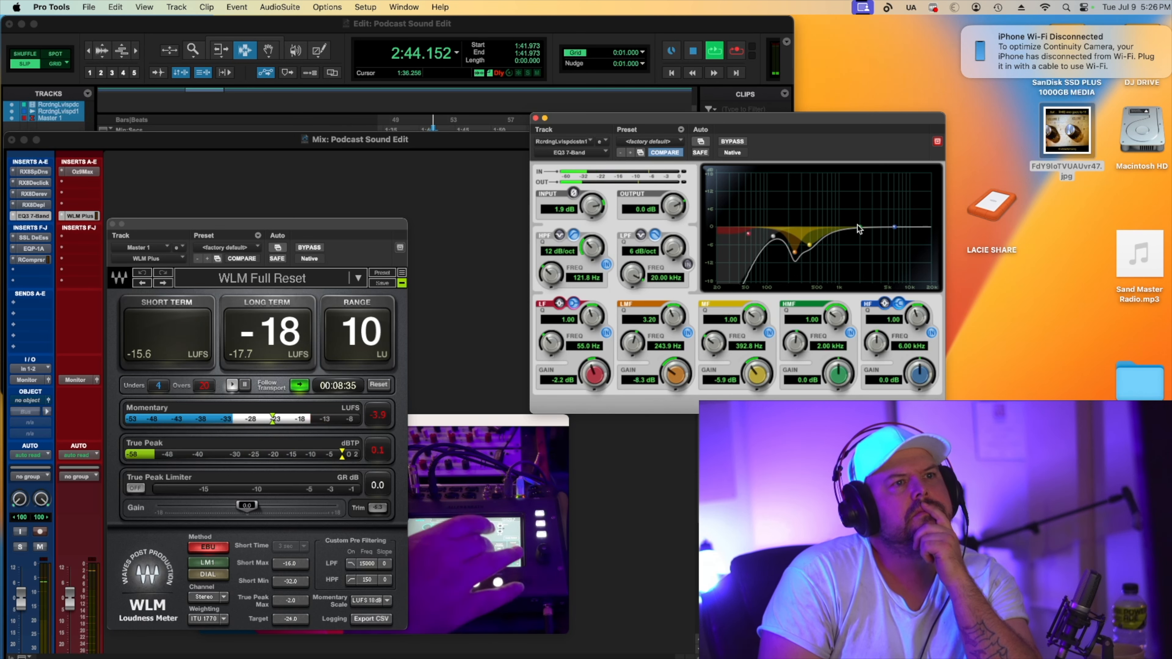
pyautogui.moveTo(859, 227)
pyautogui.mouseDown()
pyautogui.moveTo(845, 224)
pyautogui.moveTo(874, 235)
pyautogui.moveTo(800, 251)
pyautogui.moveTo(835, 227)
pyautogui.mouseUp()
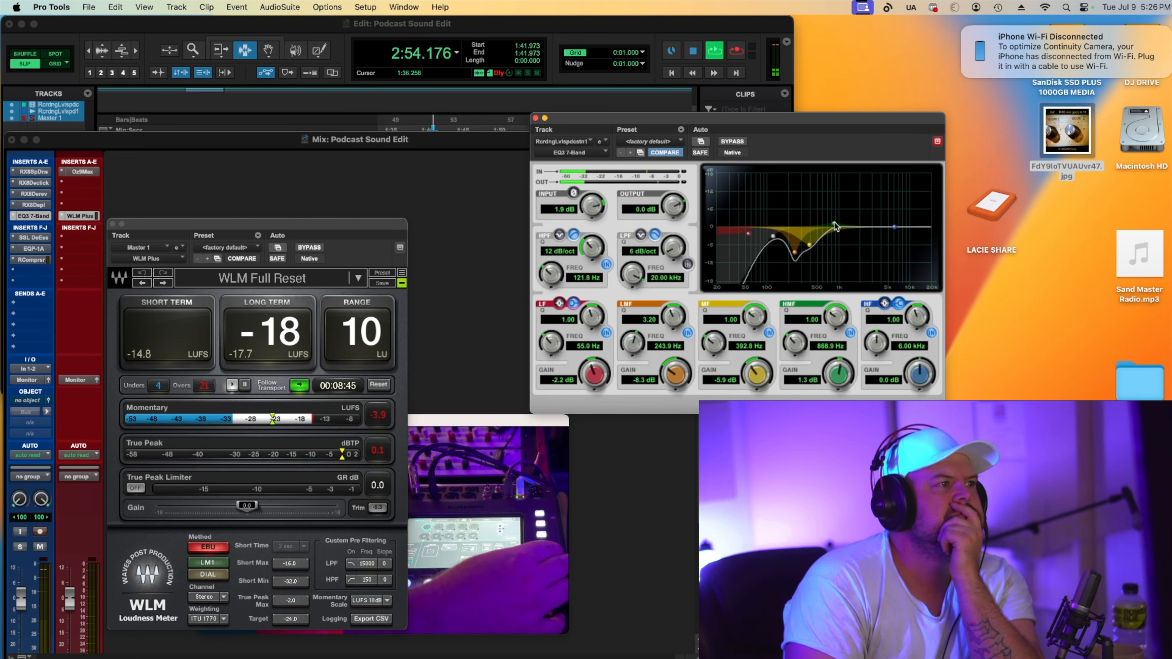
pyautogui.press('space')
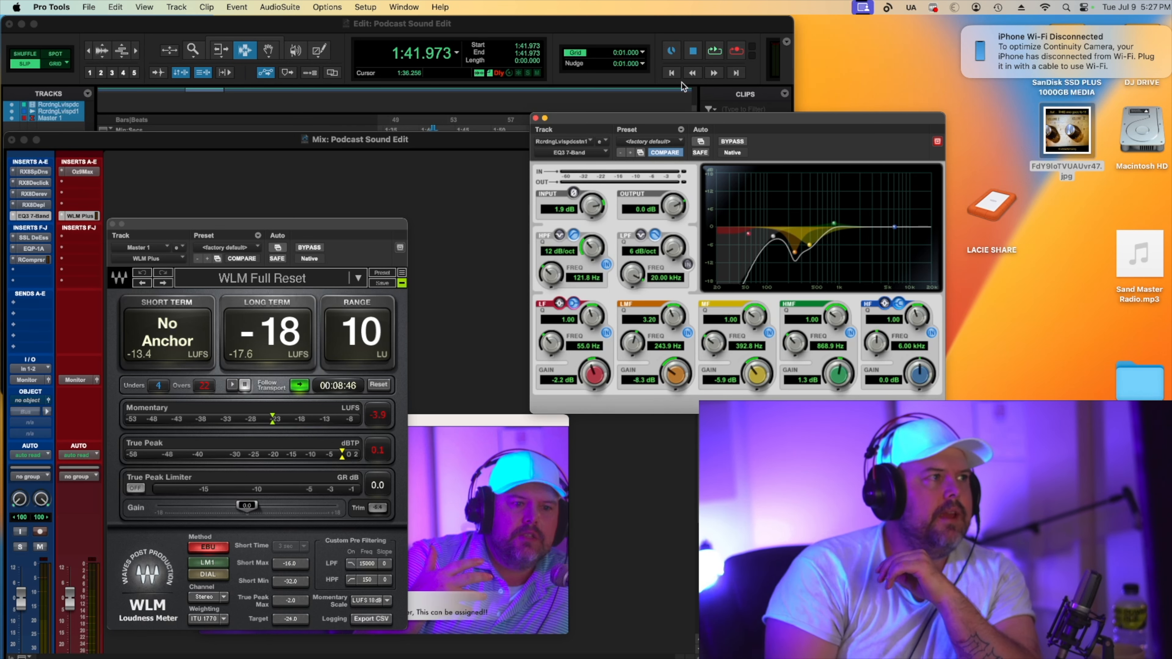
# Review the settings of the Ozone Maximizer, RX Spectral De-noise and RX De-click plugins.
pyautogui.click(83, 172)
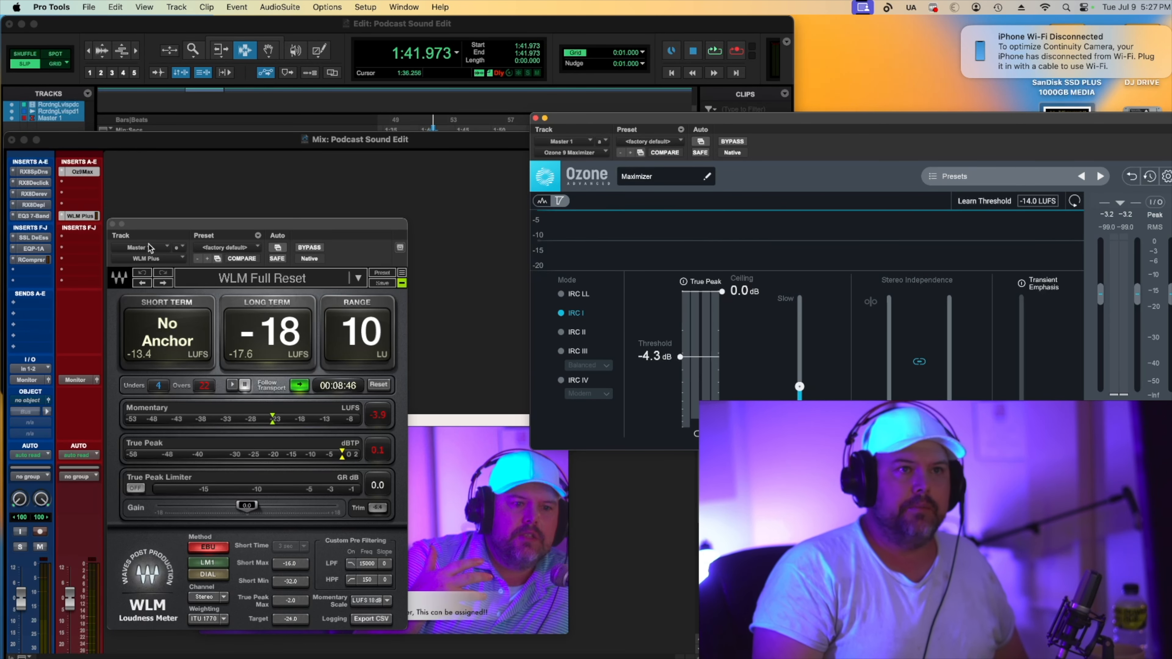
pyautogui.click(35, 172)
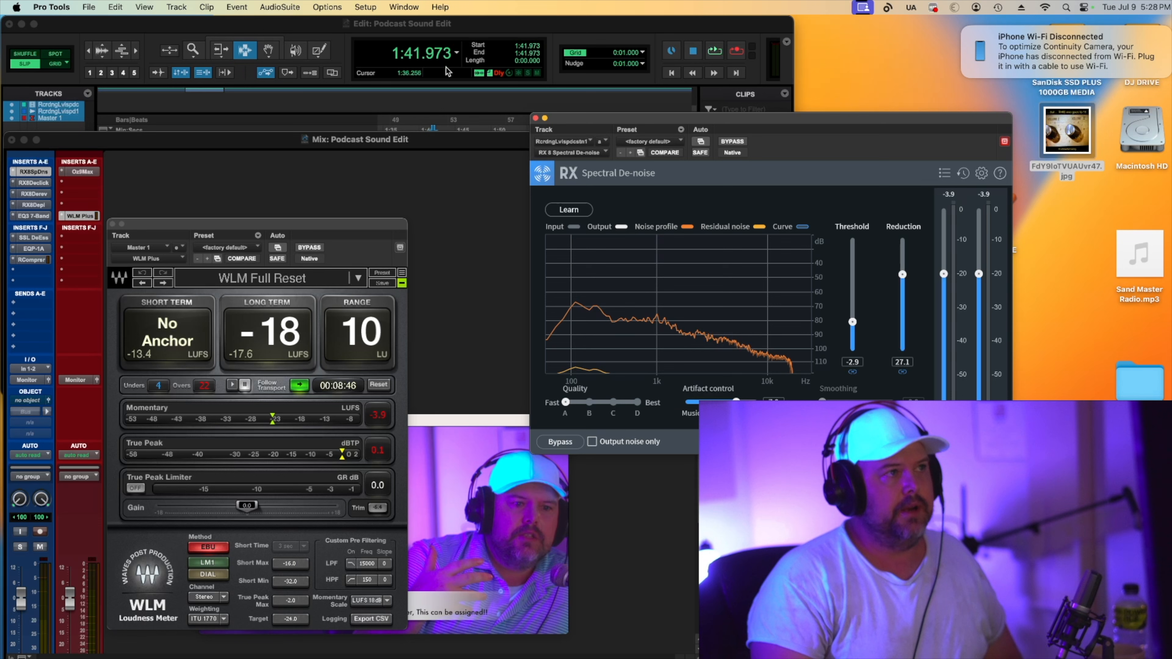
pyautogui.click(294, 8)
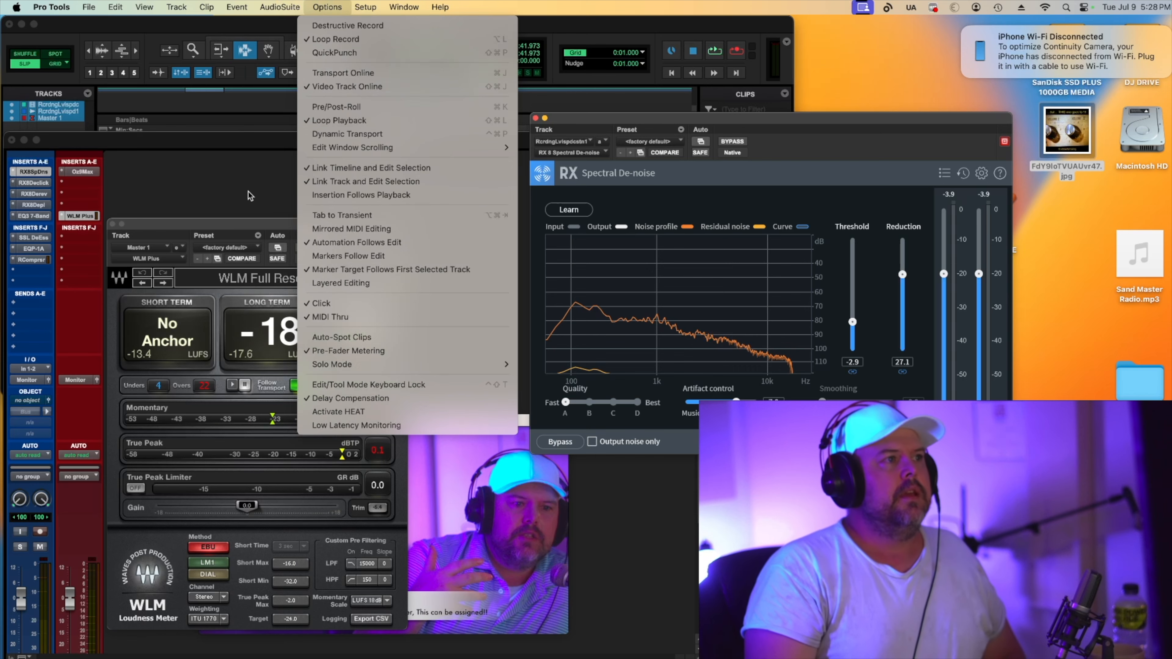
pyautogui.click(236, 185)
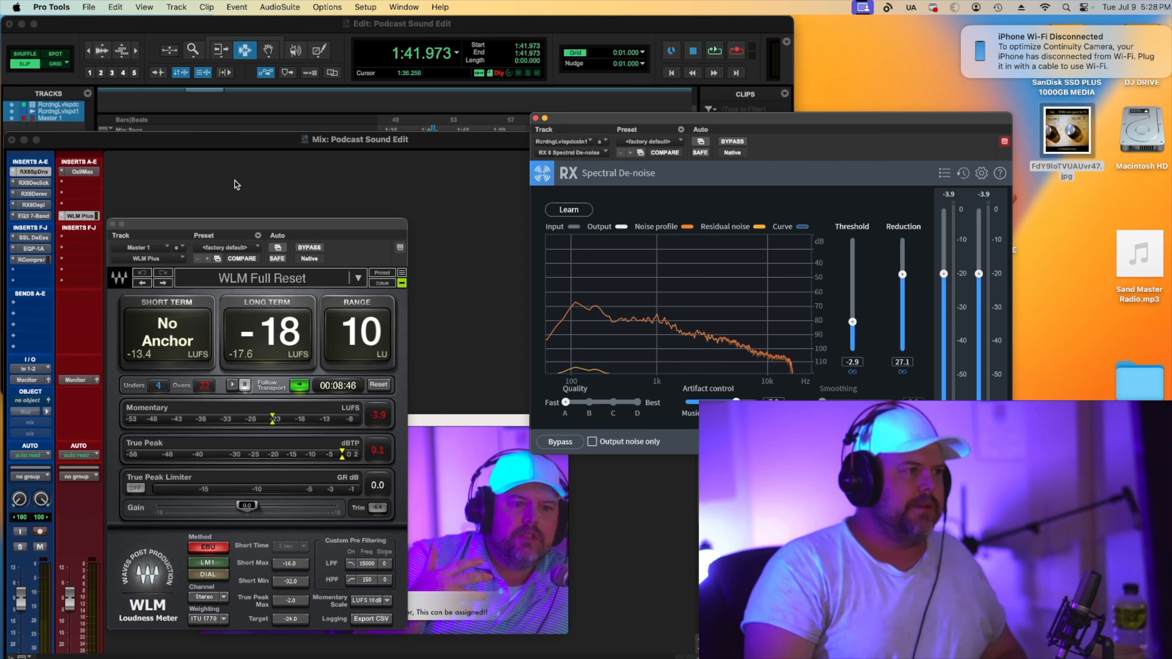
pyautogui.click(43, 185)
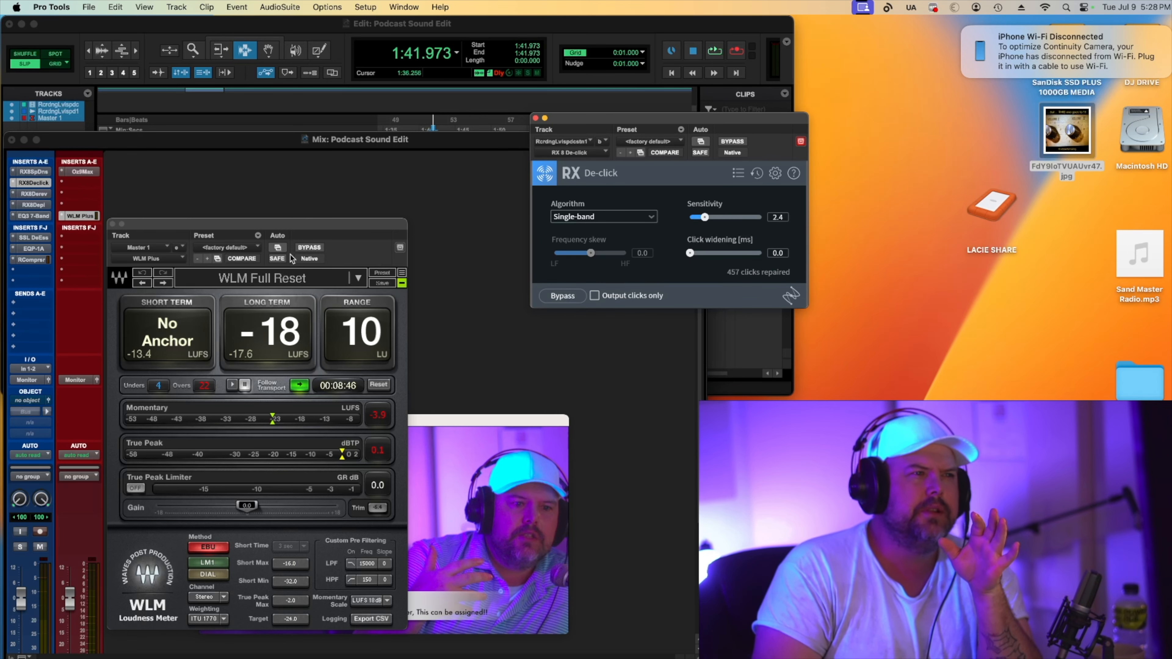
pyautogui.click(535, 119)
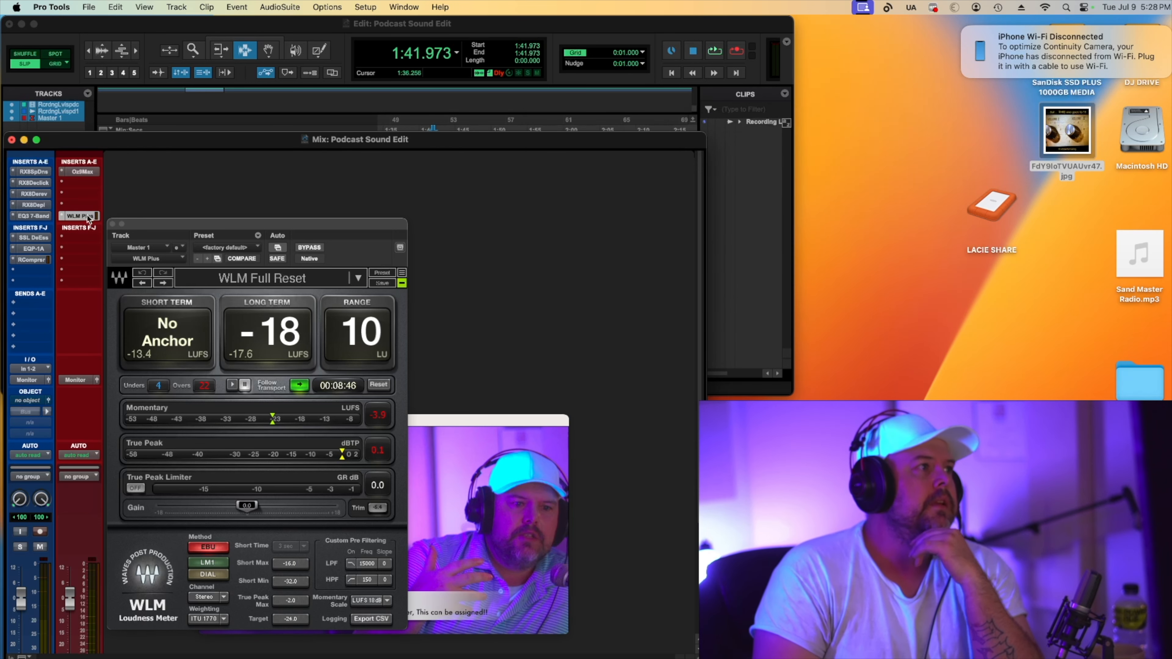
# Open the RX De-reverb plugin and bypass it.
pyautogui.click(31, 193)
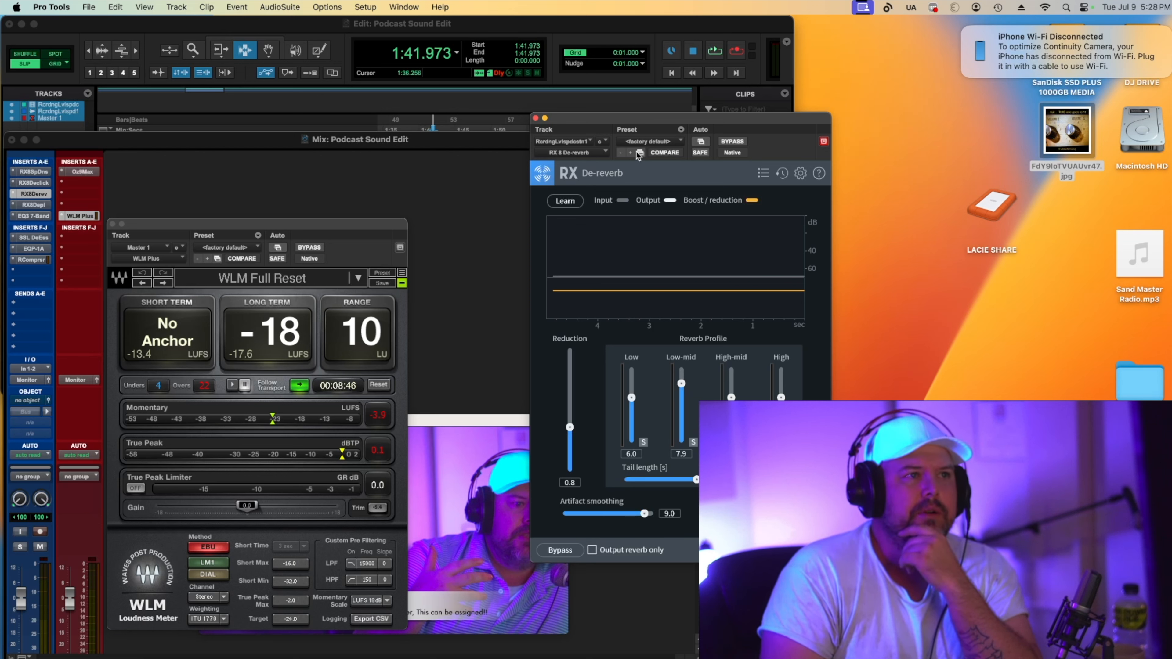
pyautogui.click(733, 142)
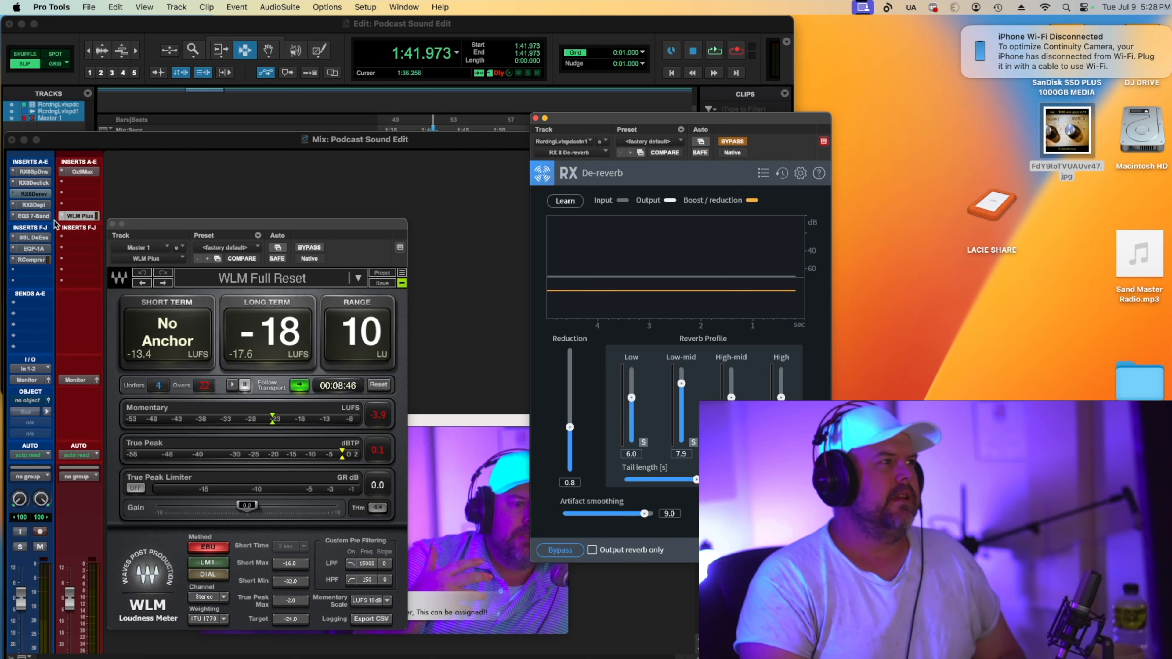
# Set the EQ3 input gain to 2.1 dB while auditioning playback.
pyautogui.click(45, 217)
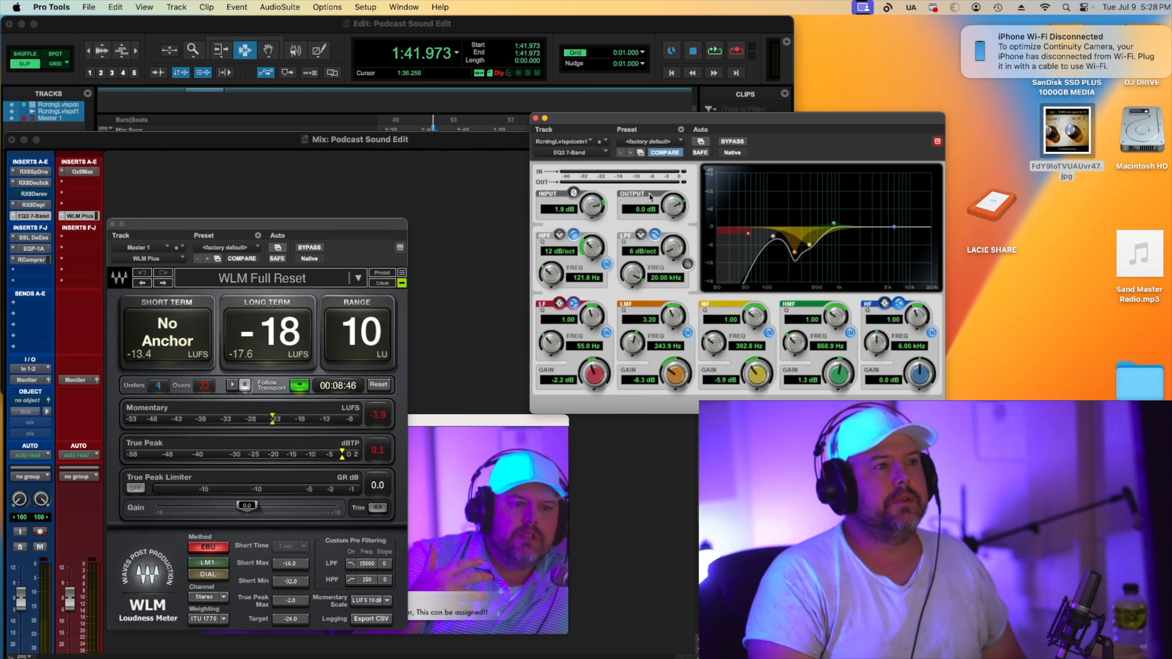
pyautogui.scroll(-4, 591, 210)
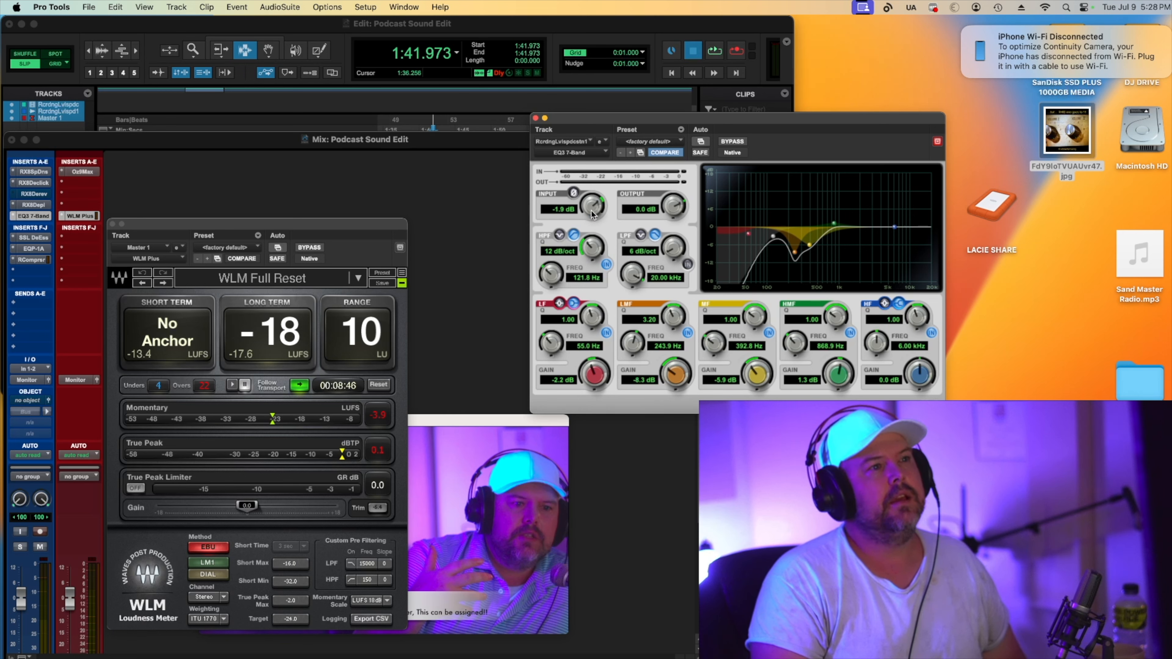
pyautogui.press('space')
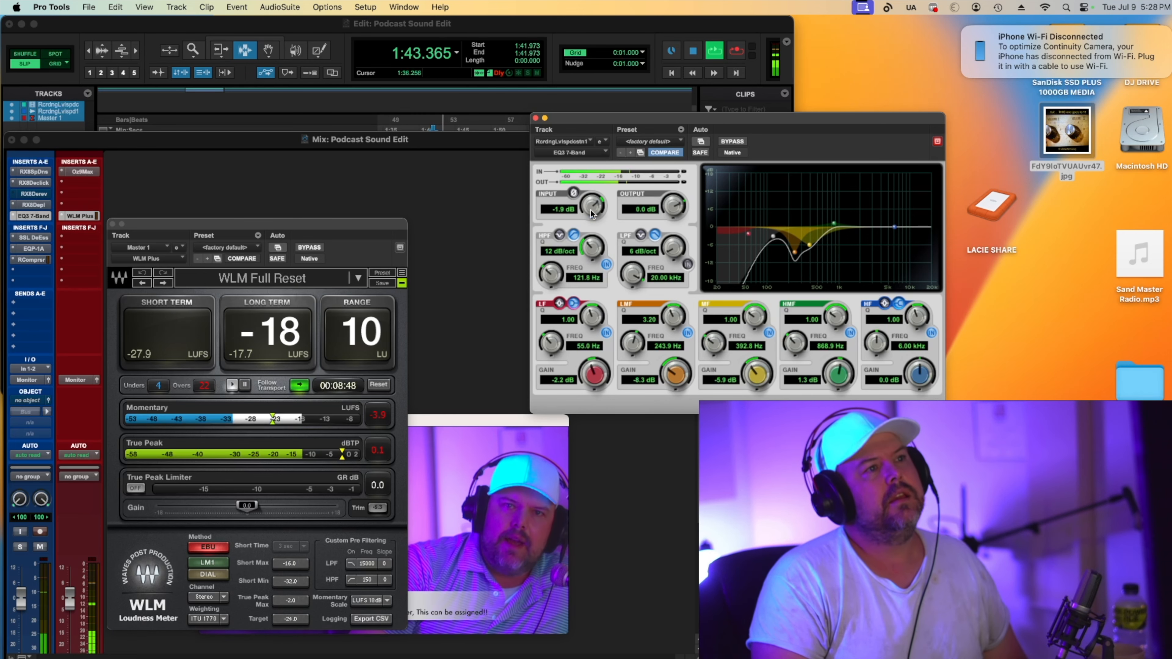
pyautogui.scroll(6, 592, 208)
pyautogui.scroll(2, 595, 207)
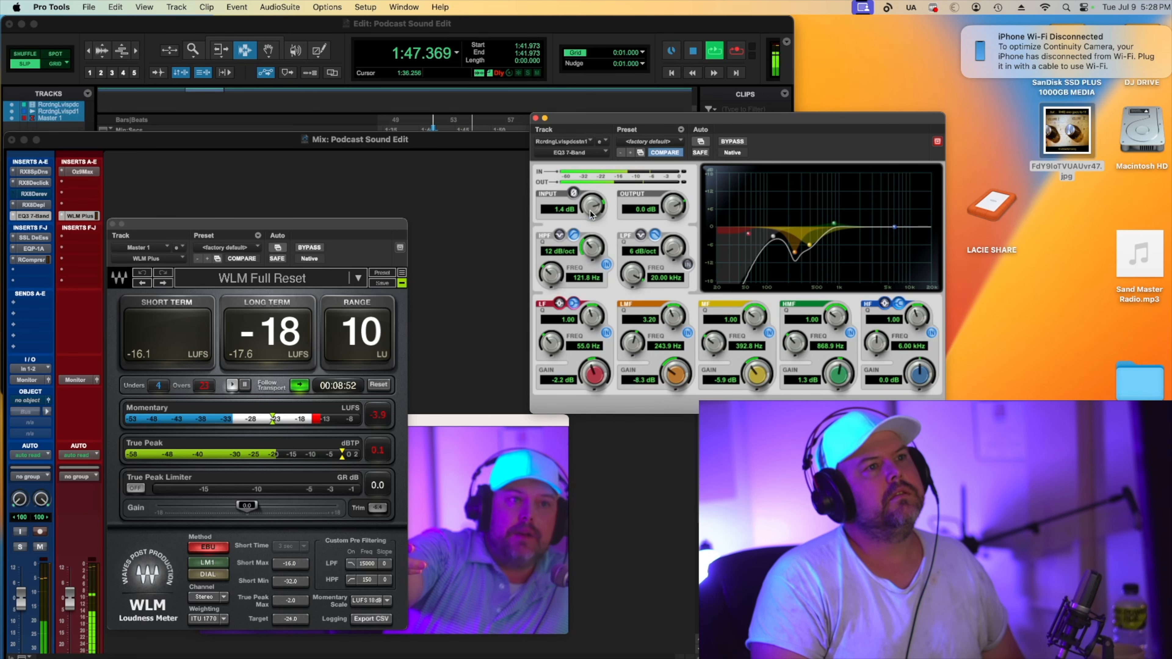
pyautogui.scroll(1, 600, 208)
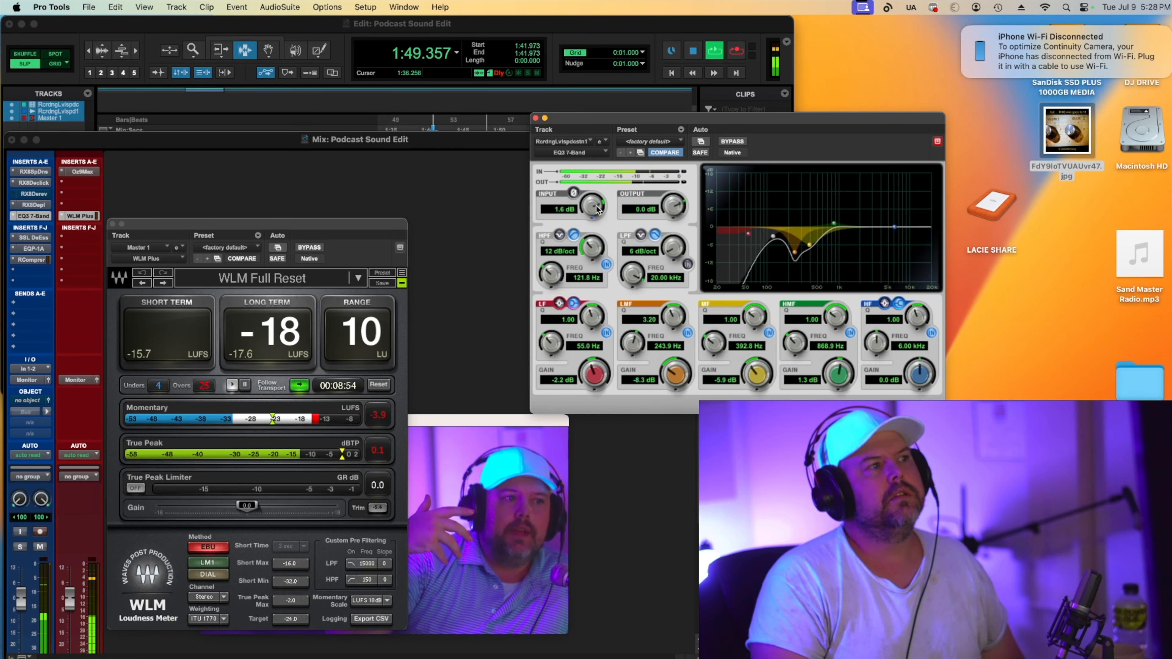
pyautogui.scroll(1, 598, 208)
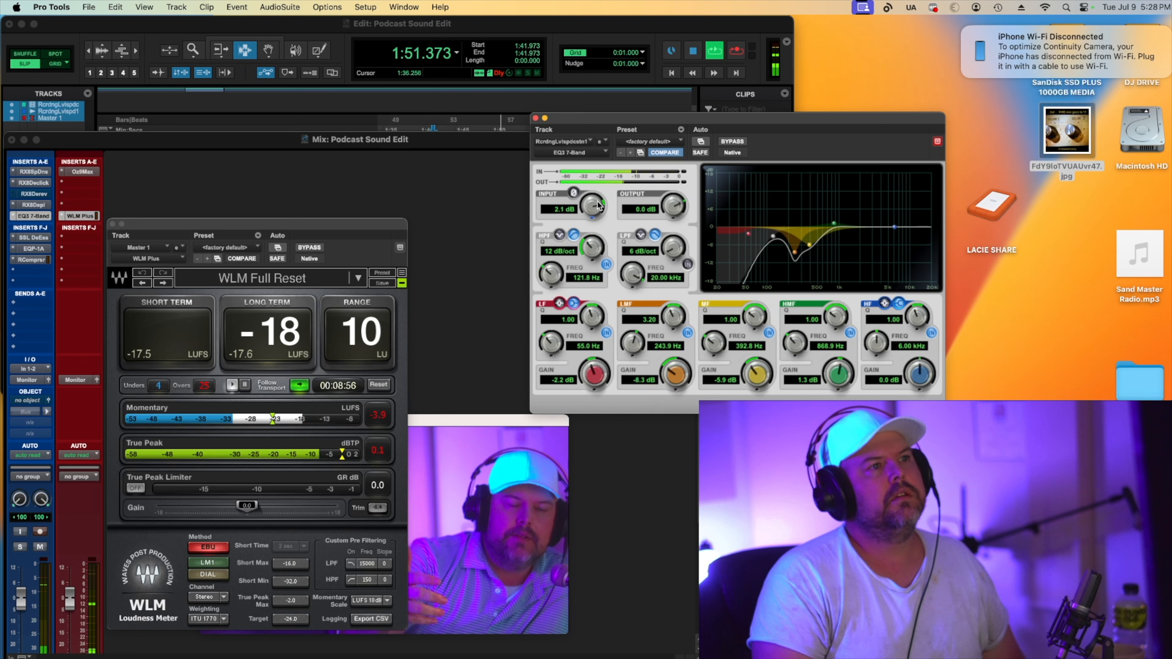
# Raise the RX Spectral De-noise threshold to 3.6 while auditioning, then stop playback.
pyautogui.click(34, 171)
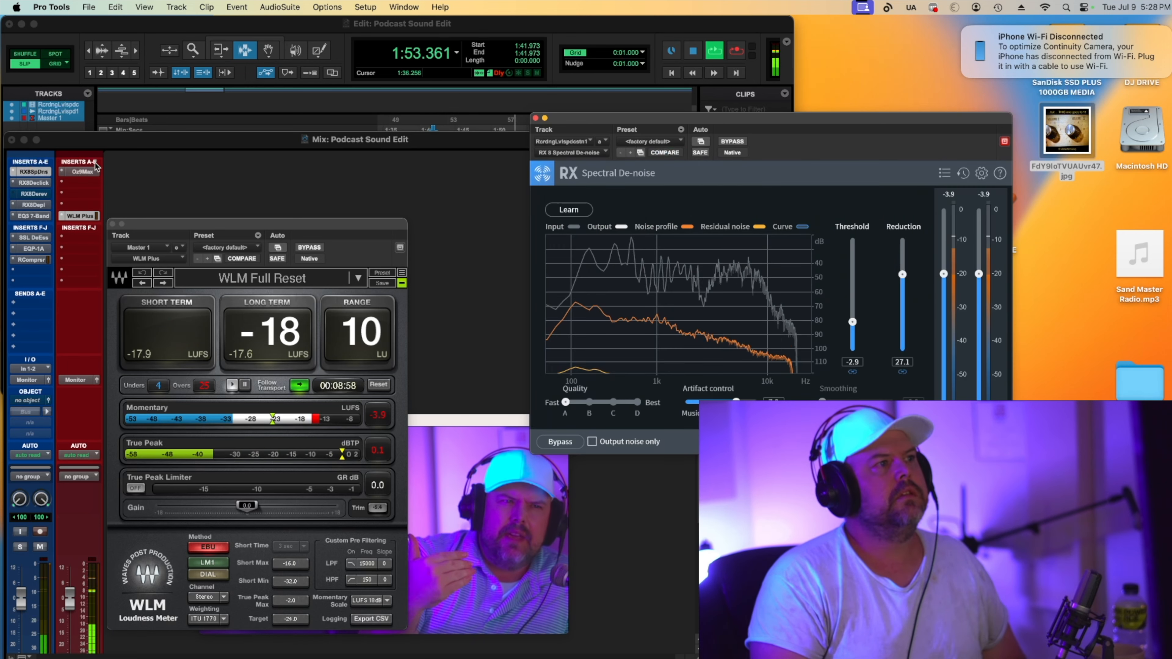
pyautogui.moveTo(853, 322); pyautogui.dragTo(853, 263)
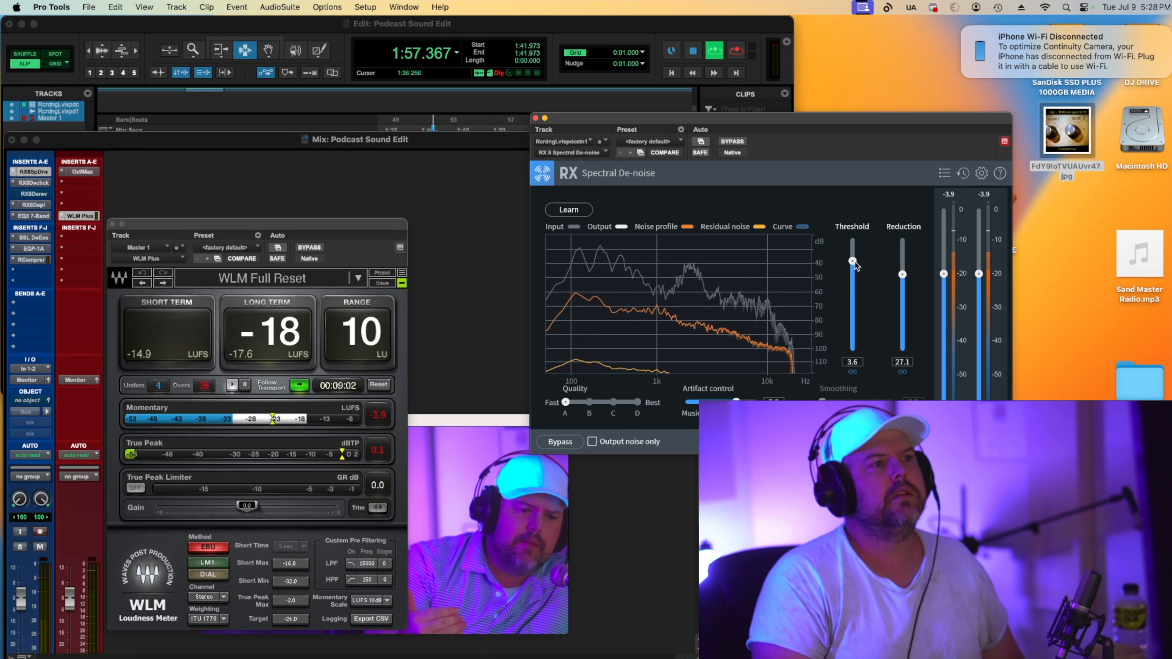
pyautogui.moveTo(854, 263); pyautogui.dragTo(854, 261)
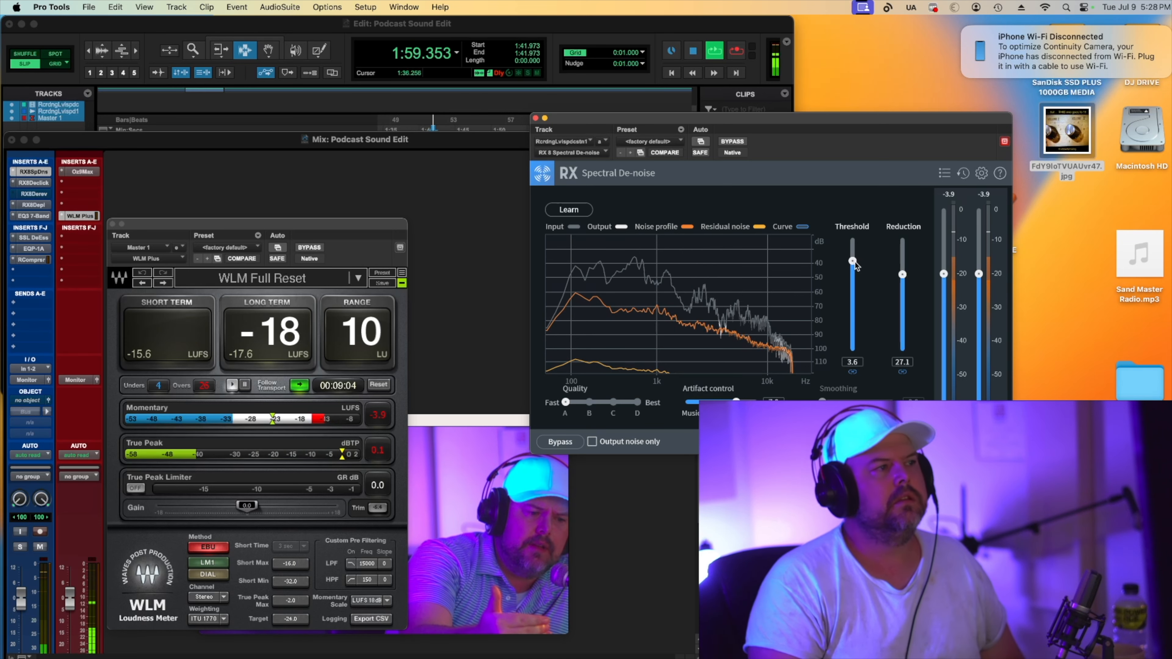
pyautogui.press('space')
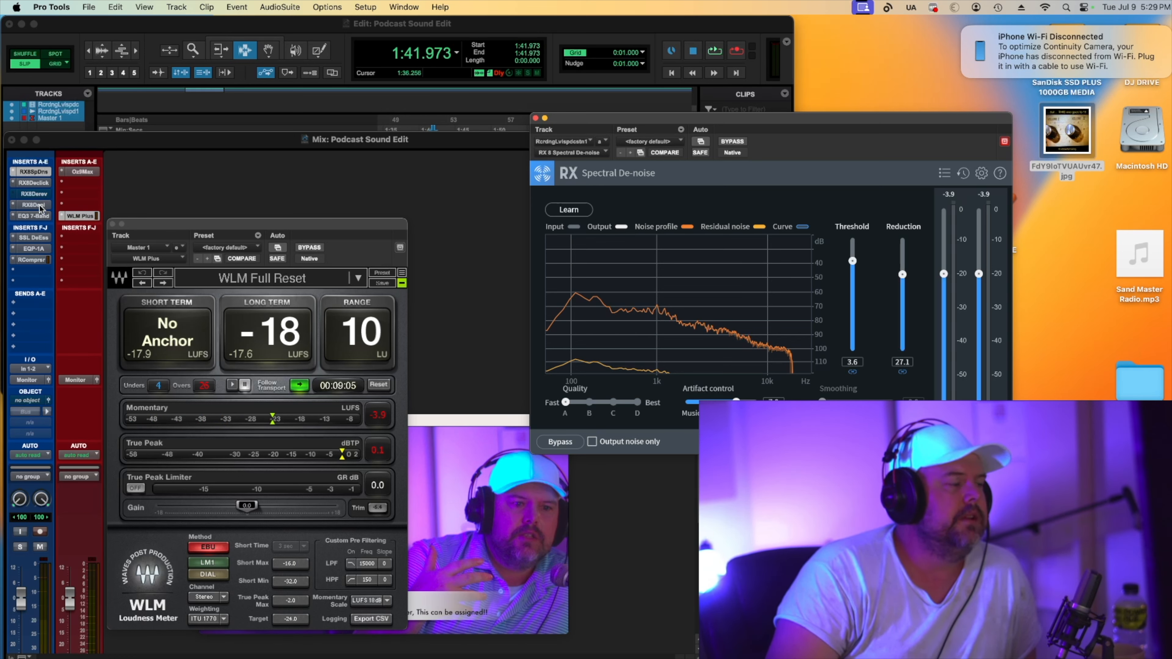
# In EQ3, move the mid band to 408.7 Hz at -5.7 dB and raise the high-pass filter to 131.8 Hz.
pyautogui.click(34, 217)
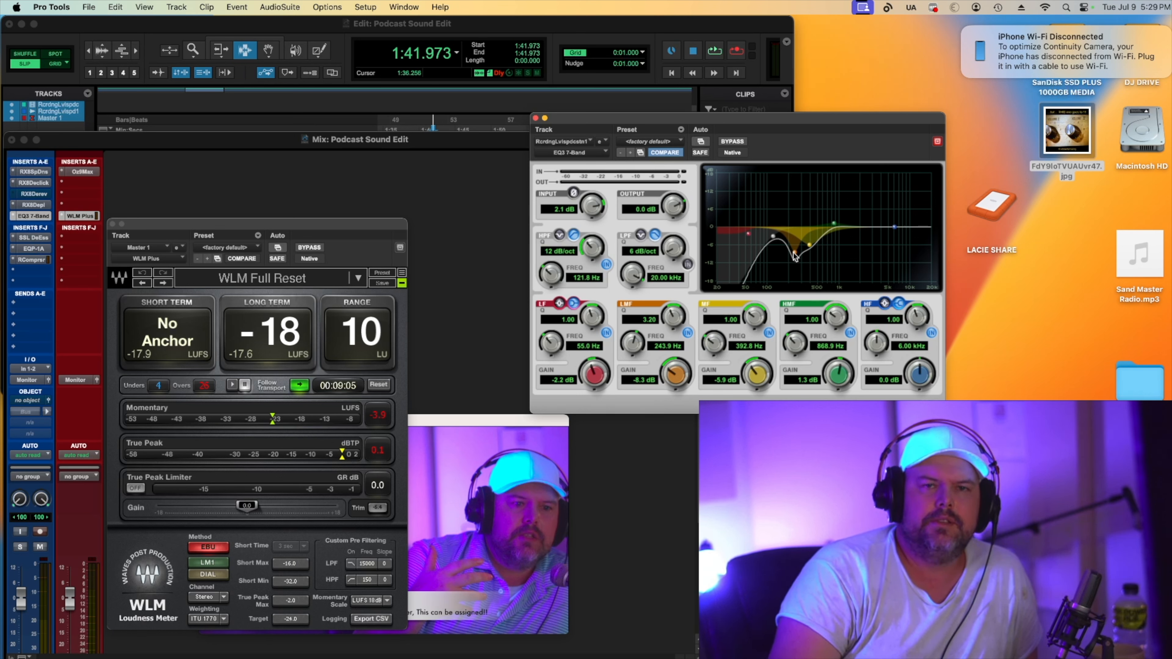
pyautogui.moveTo(810, 243); pyautogui.dragTo(810, 244)
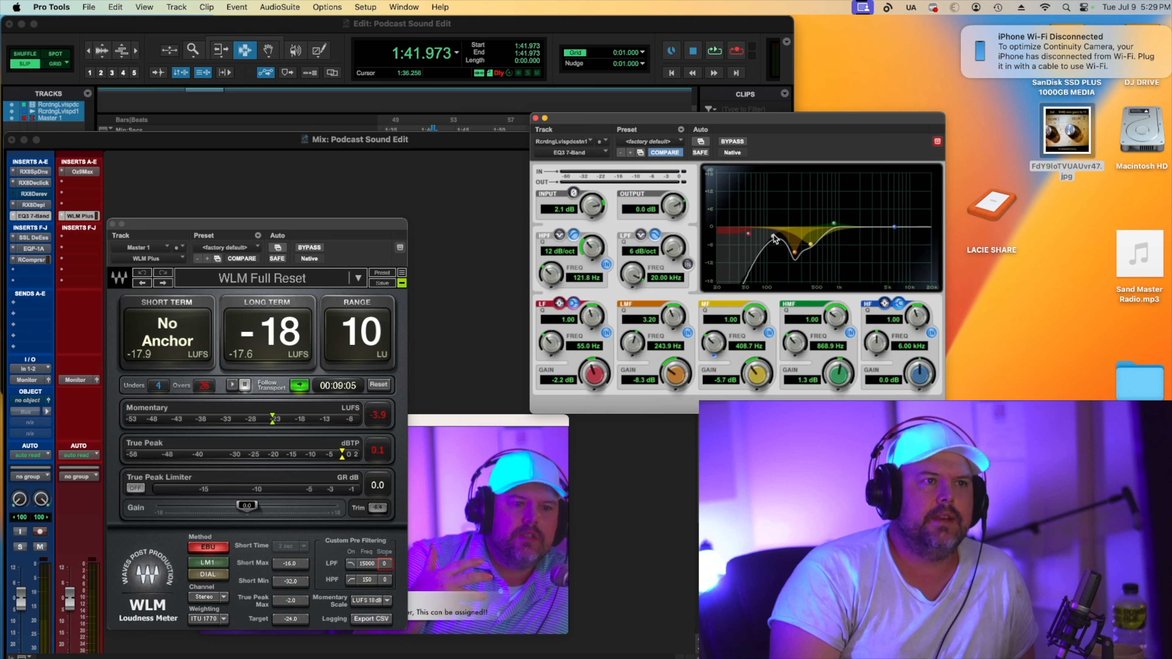
pyautogui.moveTo(775, 238); pyautogui.dragTo(778, 239)
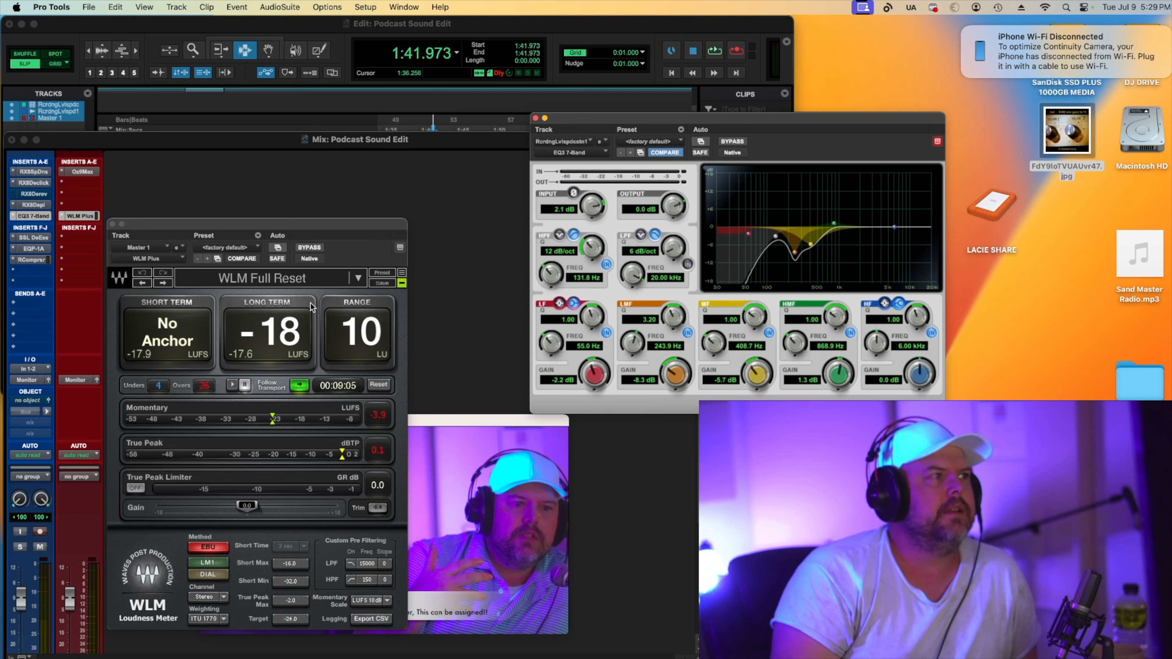
# Open the SSL DeEss and Pultec EQP-1A plugins, then move the EQP-1A insert above the SSL DeEss.
pyautogui.click(27, 238)
pyautogui.click(28, 239)
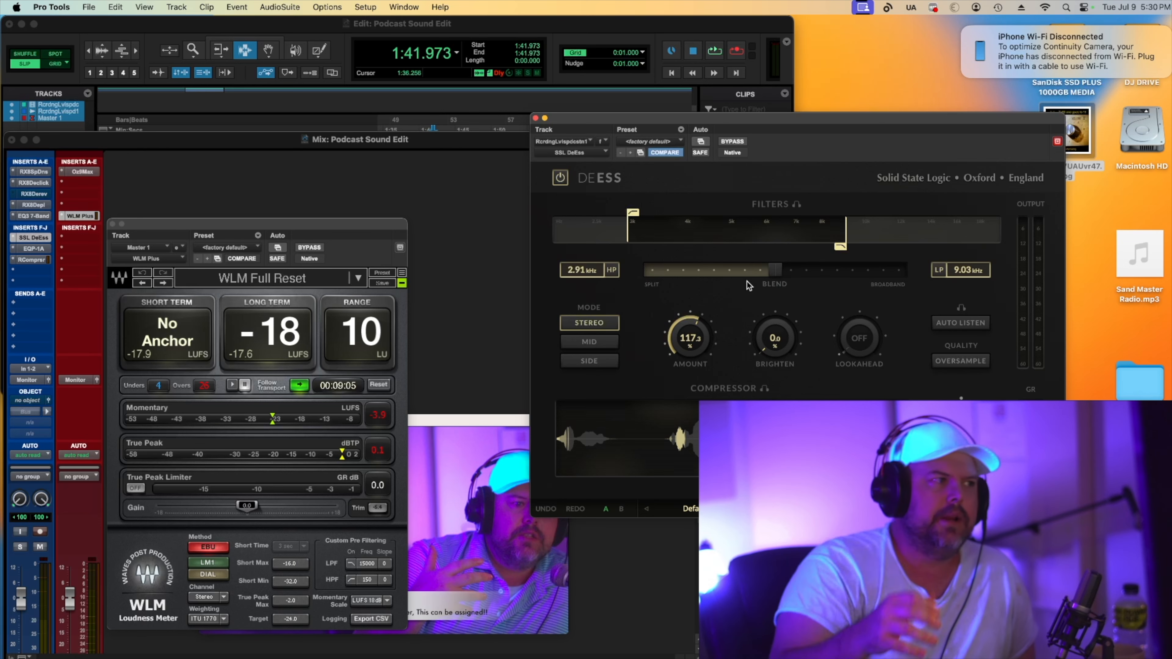
pyautogui.click(37, 251)
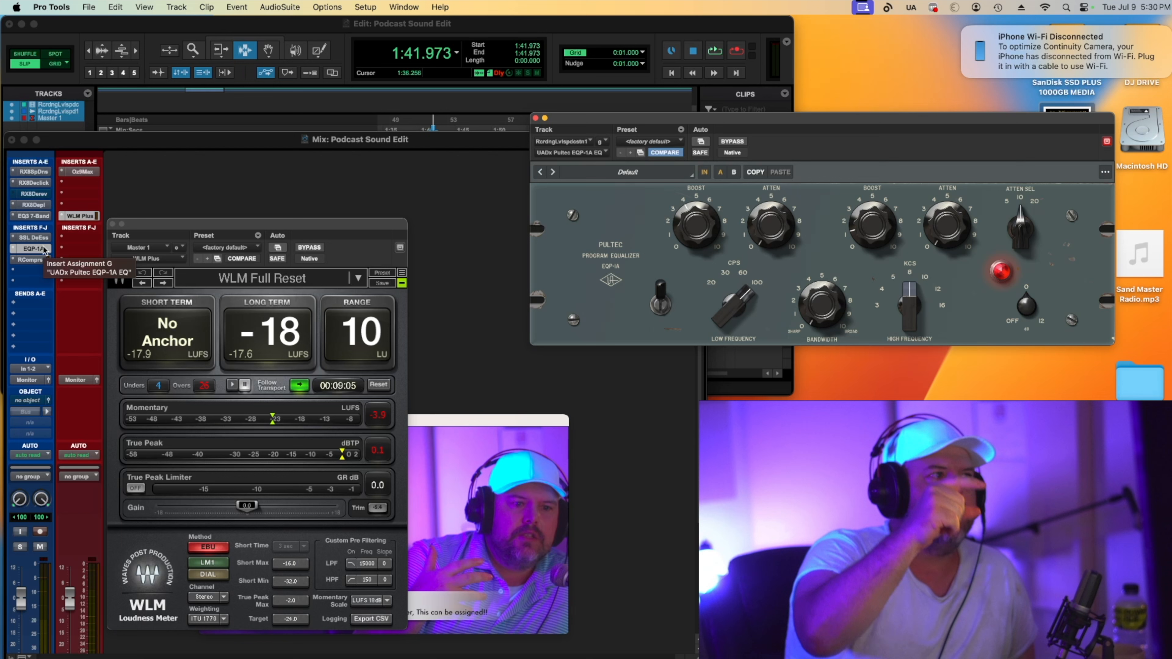
pyautogui.moveTo(31, 259)
pyautogui.mouseDown()
pyautogui.moveTo(31, 273)
pyautogui.moveTo(33, 241)
pyautogui.mouseUp()
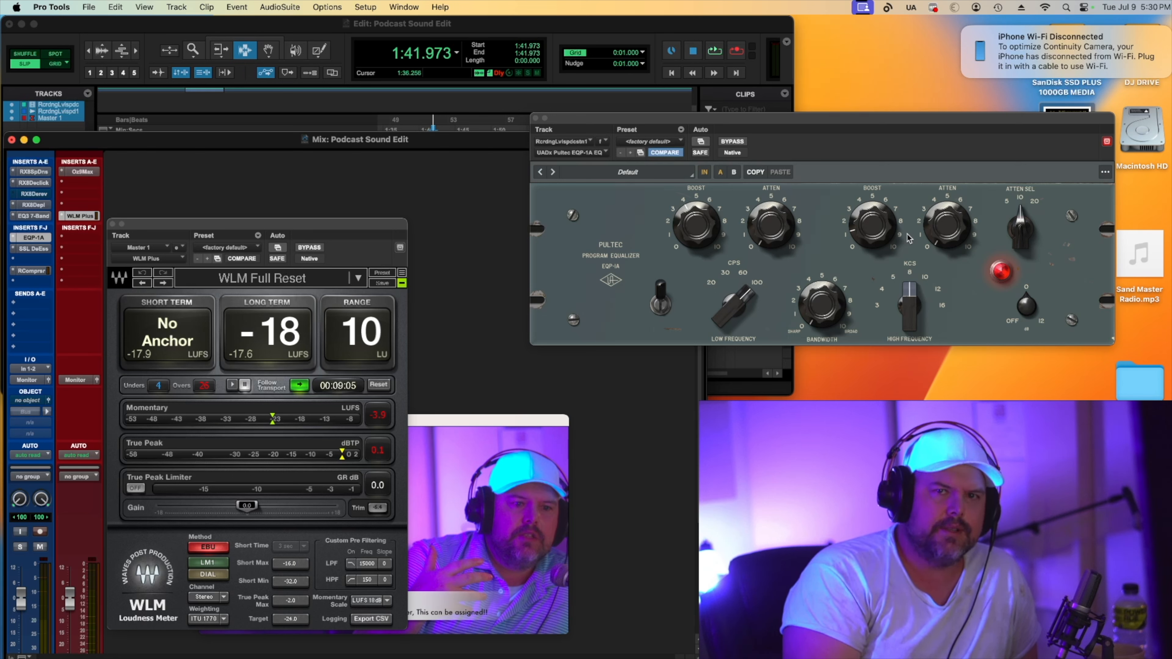
# Adjust the Pultec high and low boost knobs during playback, toggling its bypass to compare.
pyautogui.press('space')
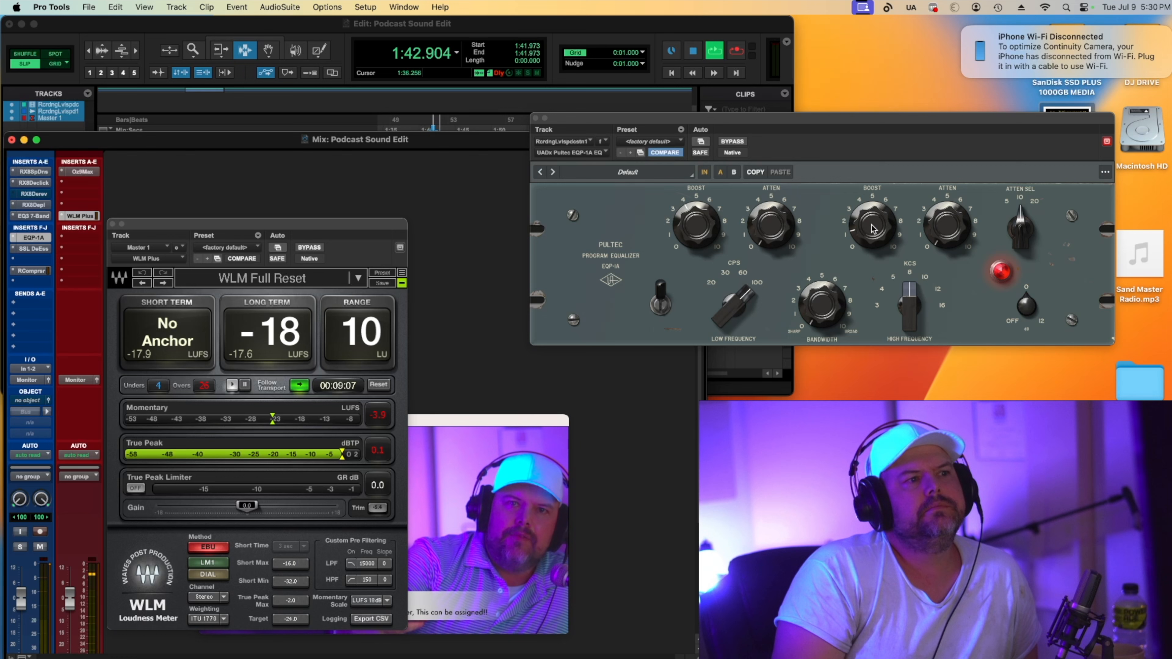
pyautogui.moveTo(872, 224); pyautogui.dragTo(876, 196)
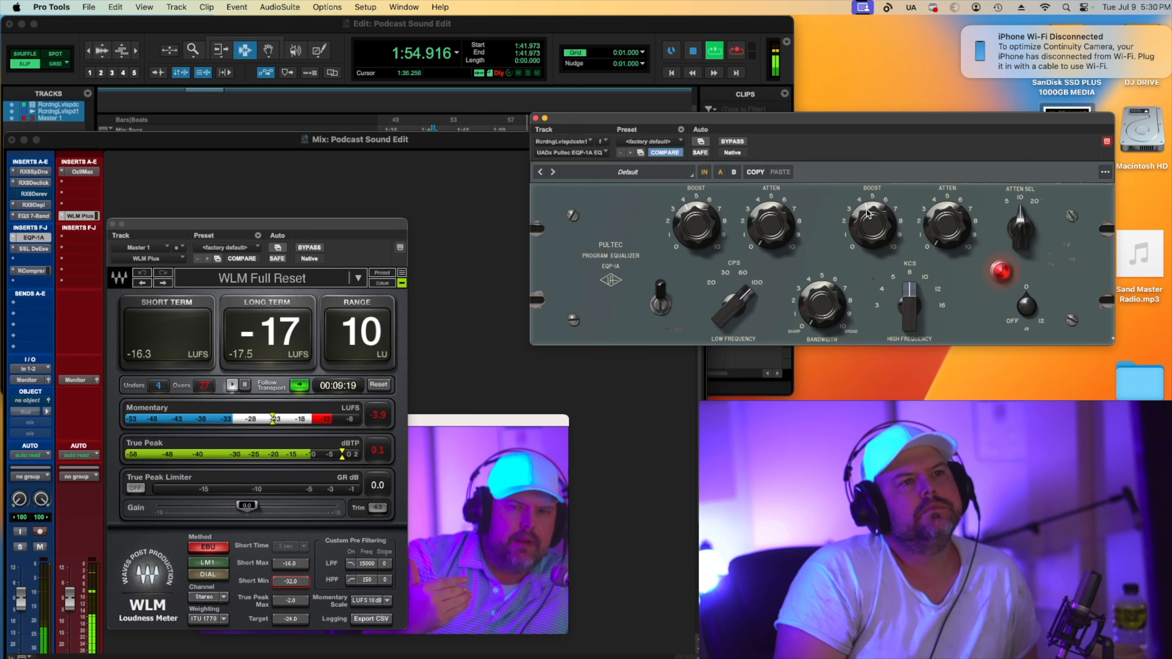
pyautogui.click(734, 141)
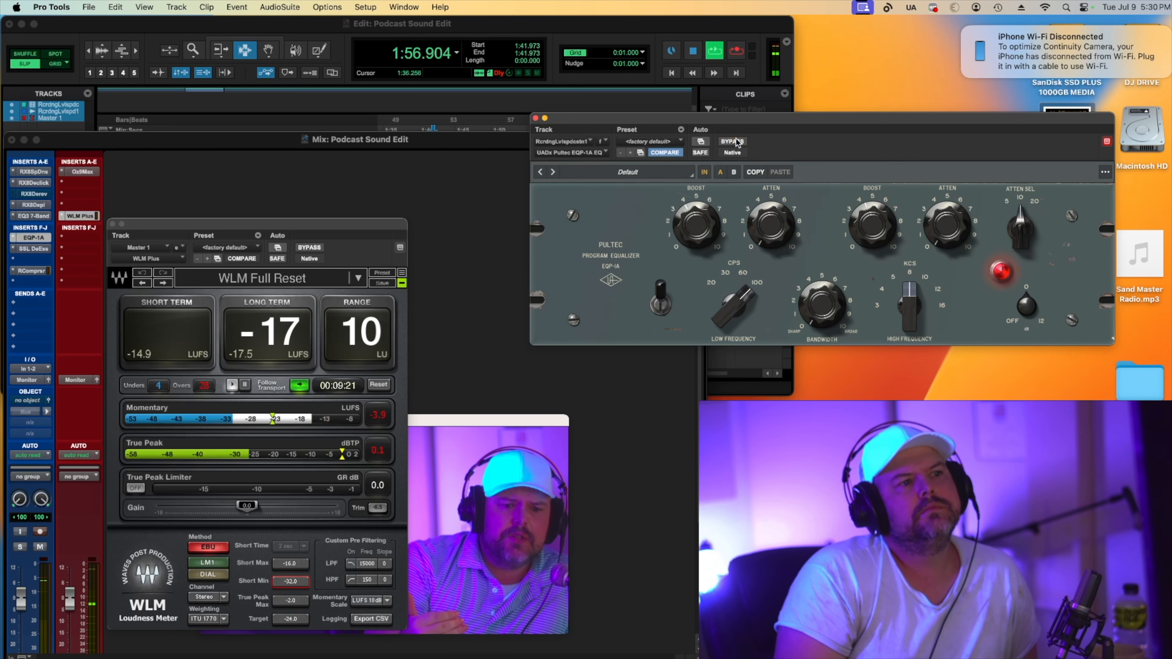
pyautogui.click(734, 142)
pyautogui.moveTo(695, 240); pyautogui.dragTo(694, 235)
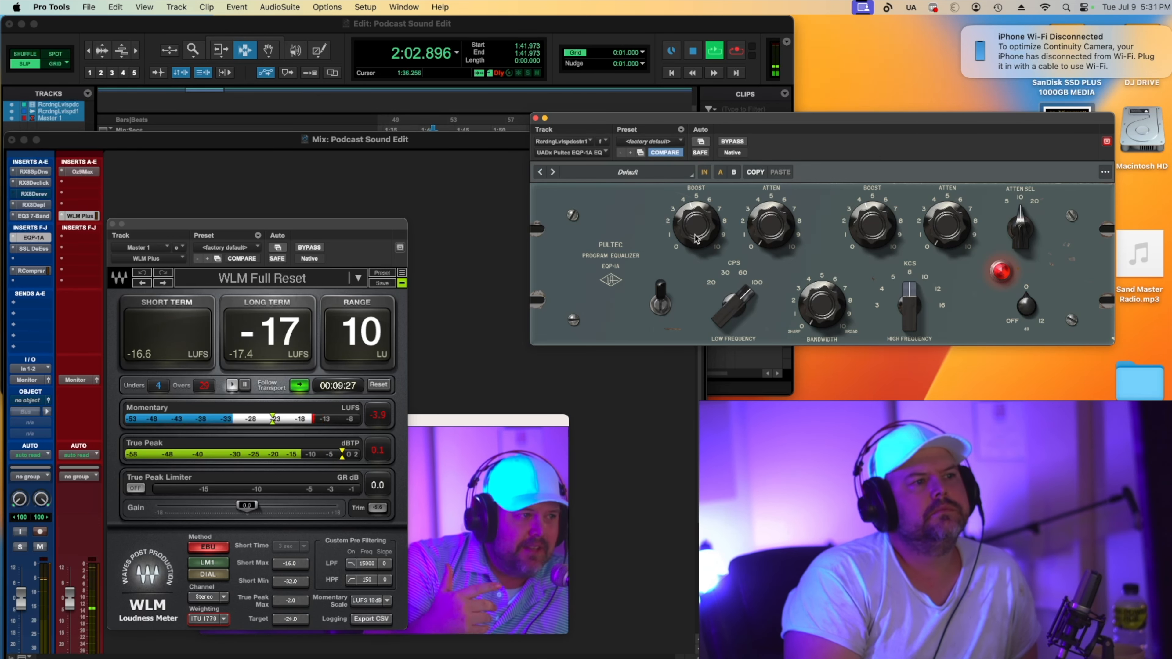
pyautogui.press('space')
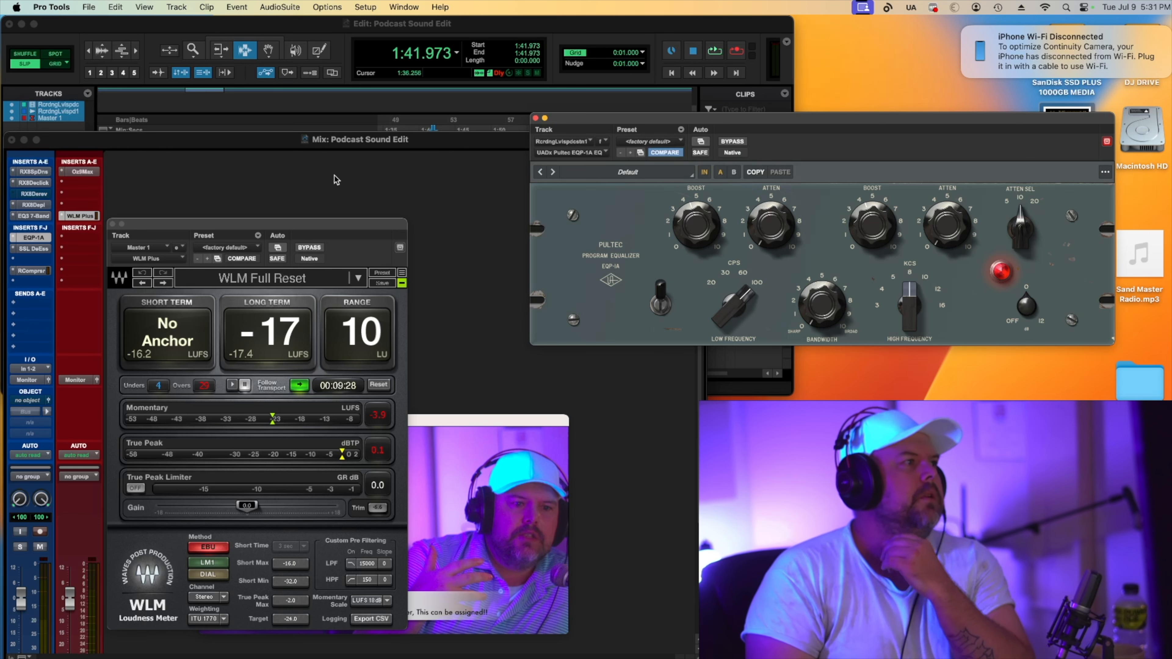
# Open the RCompressor, Ozone Maximizer and WLM Plus meter windows, reposition the meter, and start playback.
pyautogui.click(34, 271)
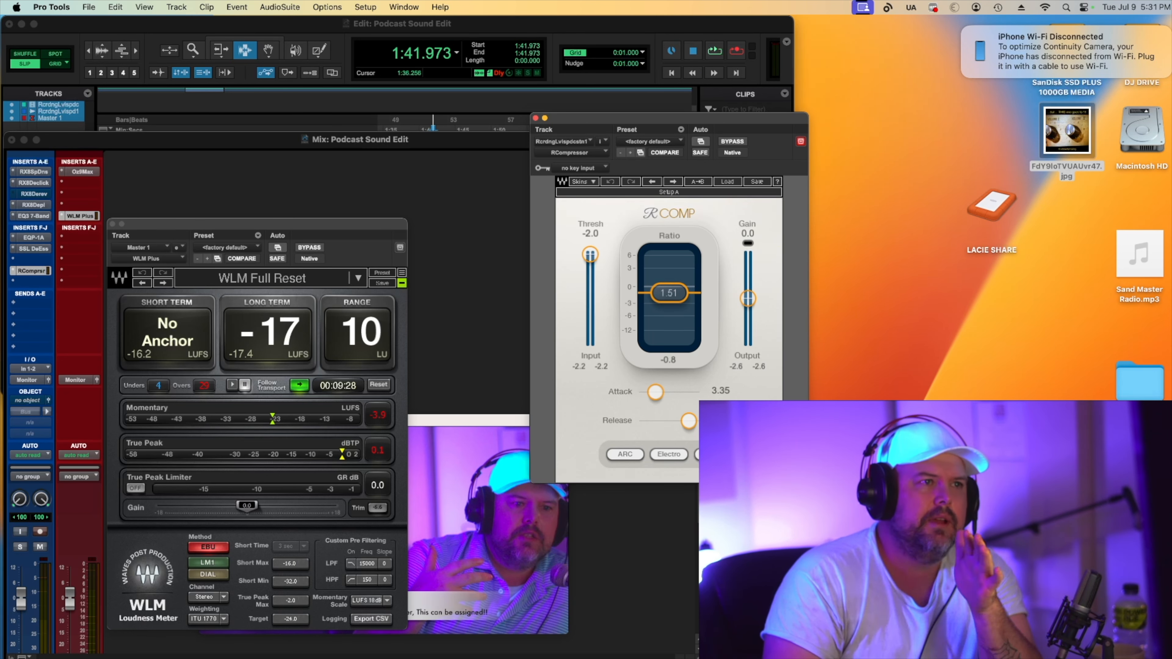
pyautogui.click(82, 171)
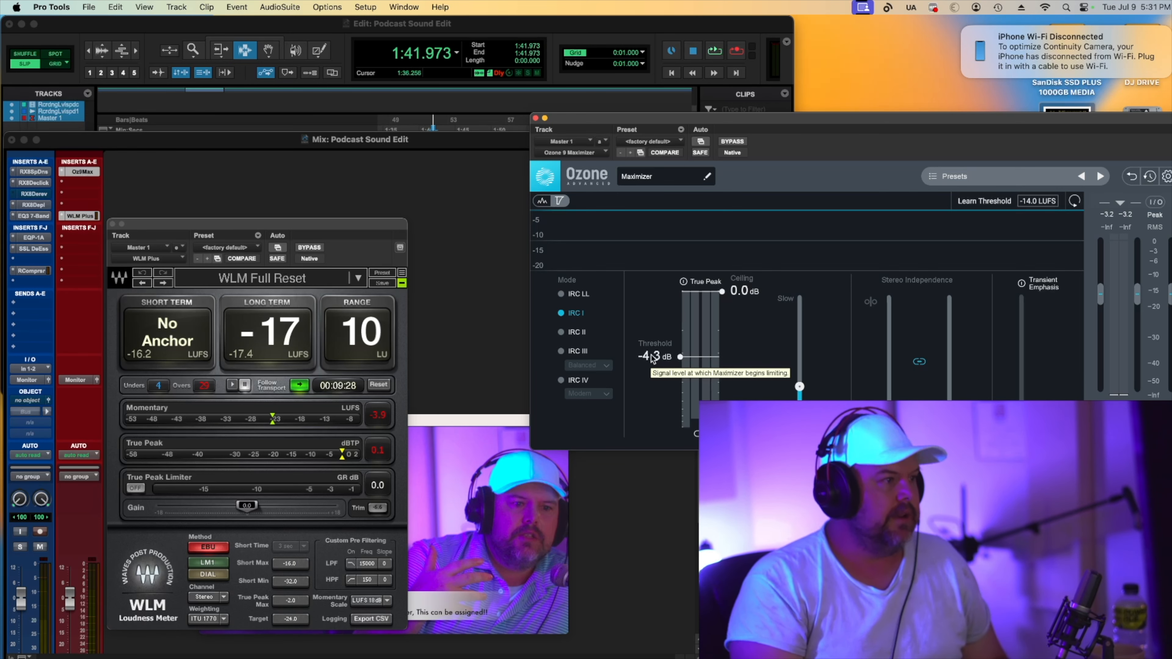
pyautogui.click(79, 217)
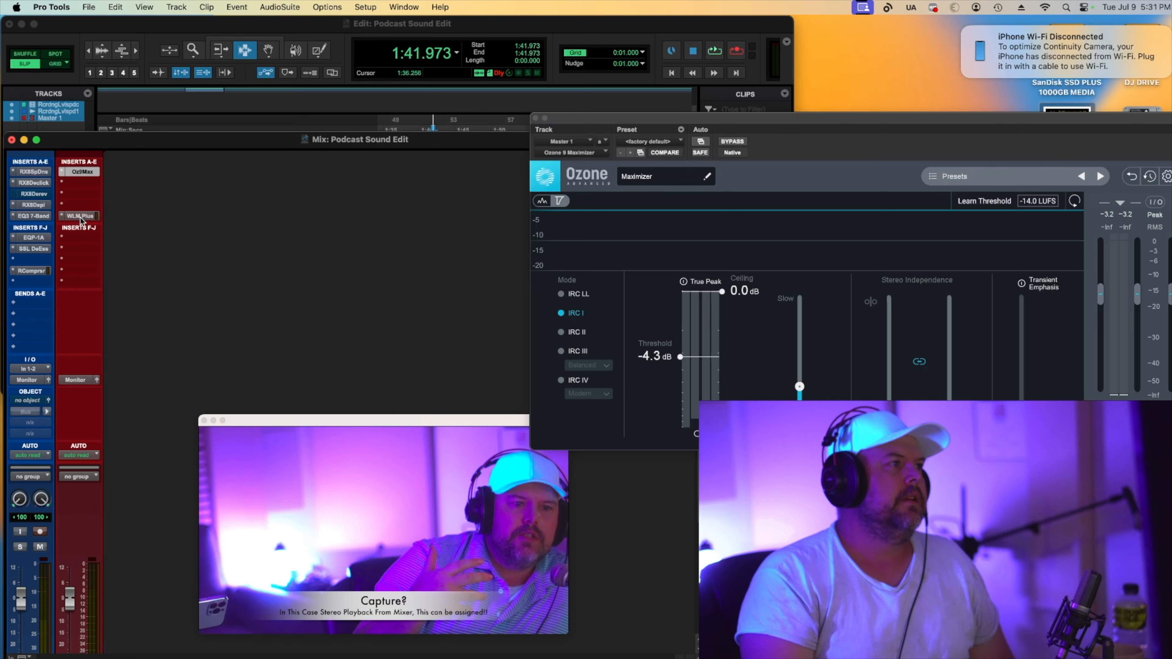
pyautogui.click(80, 217)
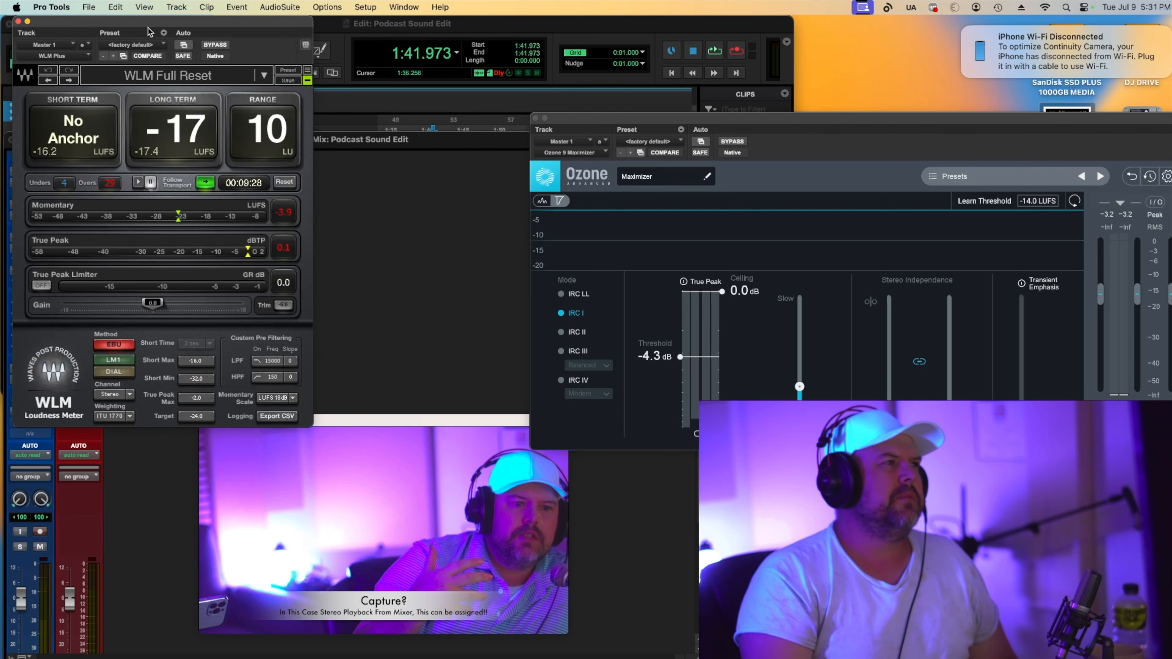
pyautogui.moveTo(150, 31); pyautogui.dragTo(357, 192)
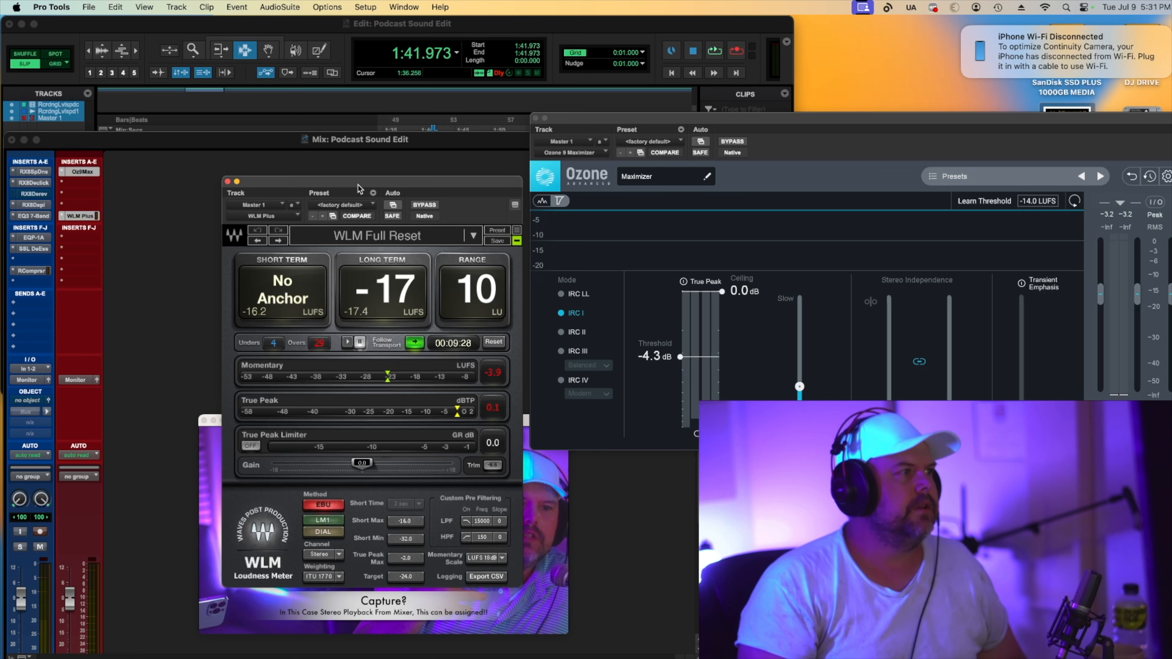
pyautogui.press('space')
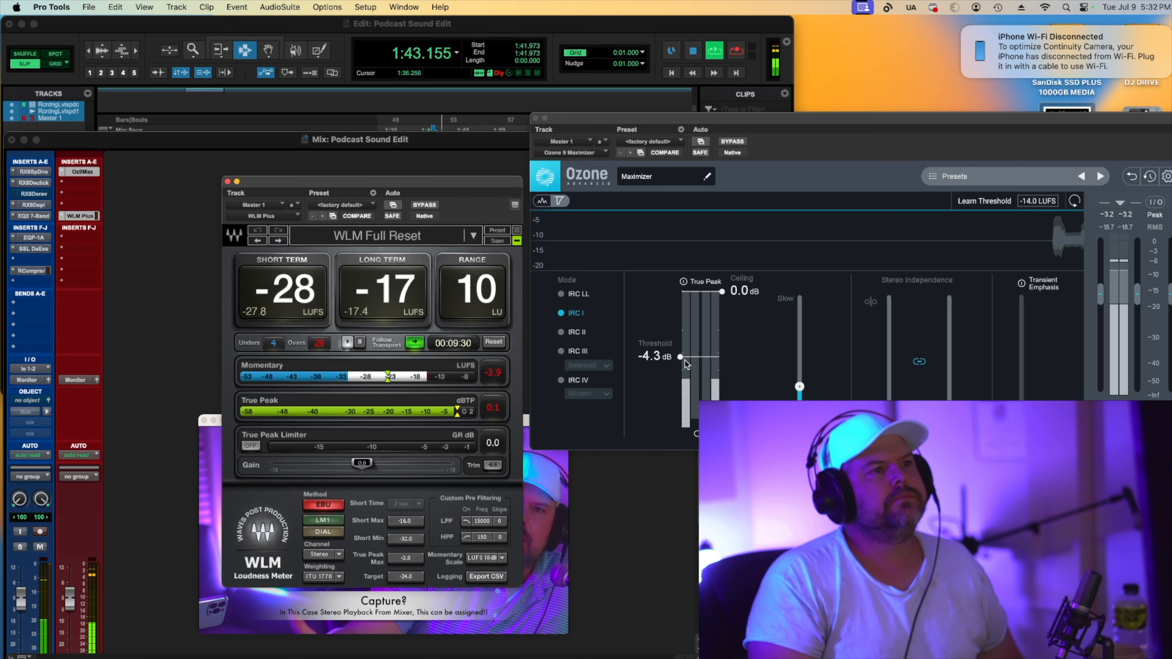
# Set the playhead near 1:54 in the Edit window and return to the Mix window.
pyautogui.click(331, 25)
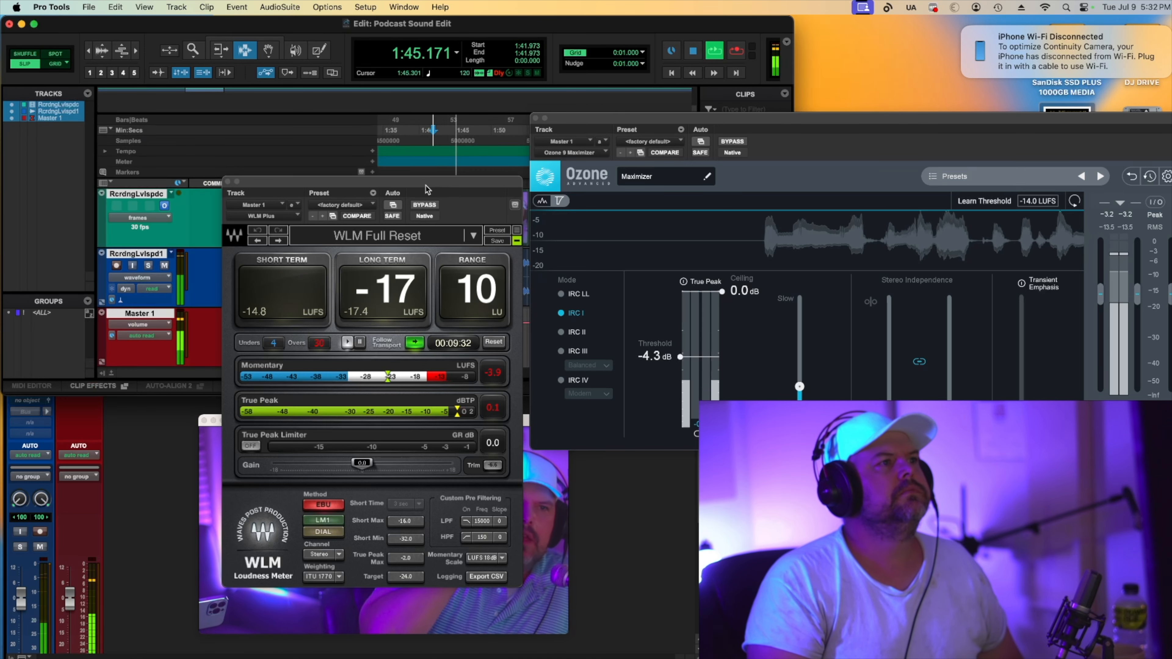
pyautogui.moveTo(426, 188); pyautogui.dragTo(394, 321)
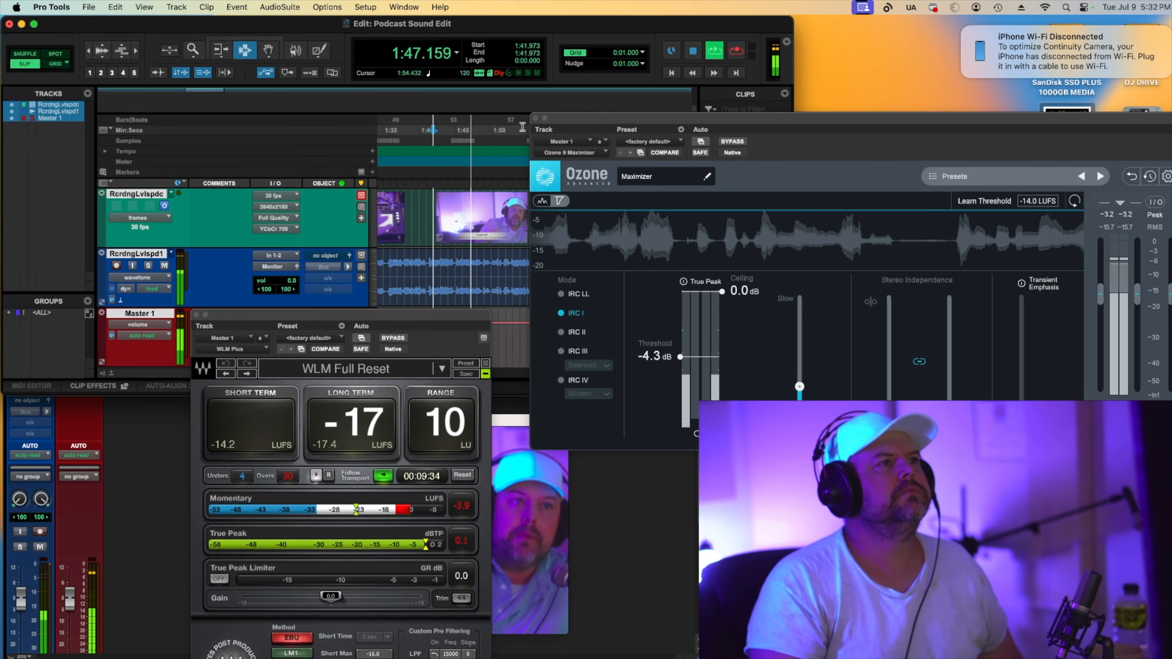
pyautogui.click(520, 128)
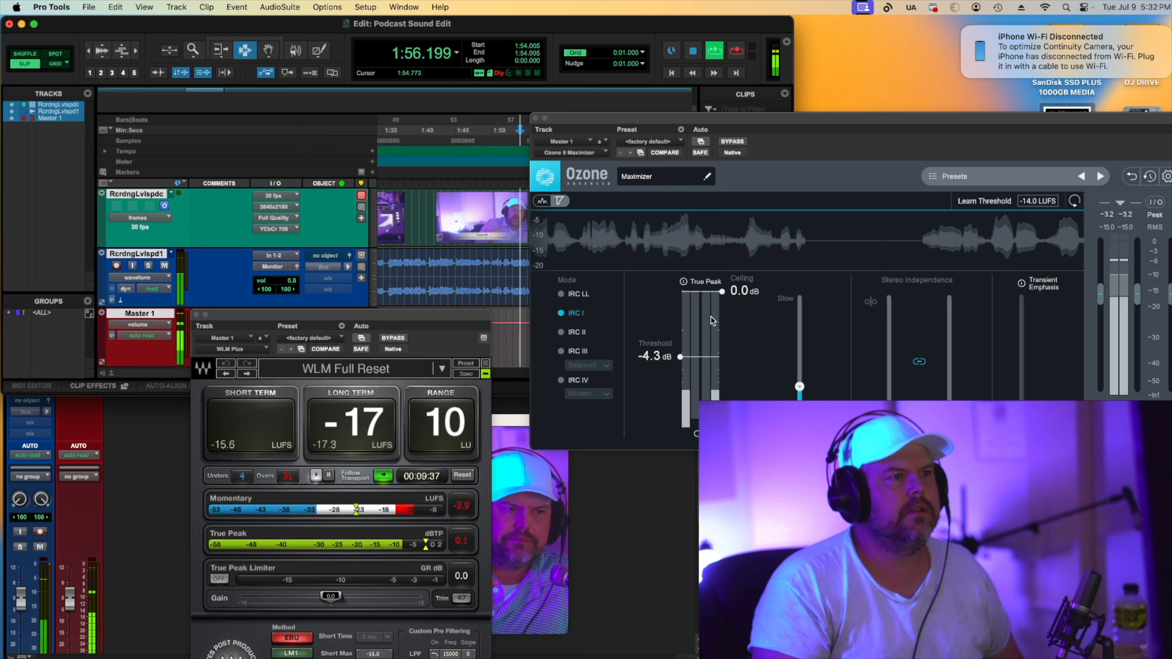
pyautogui.click(681, 357)
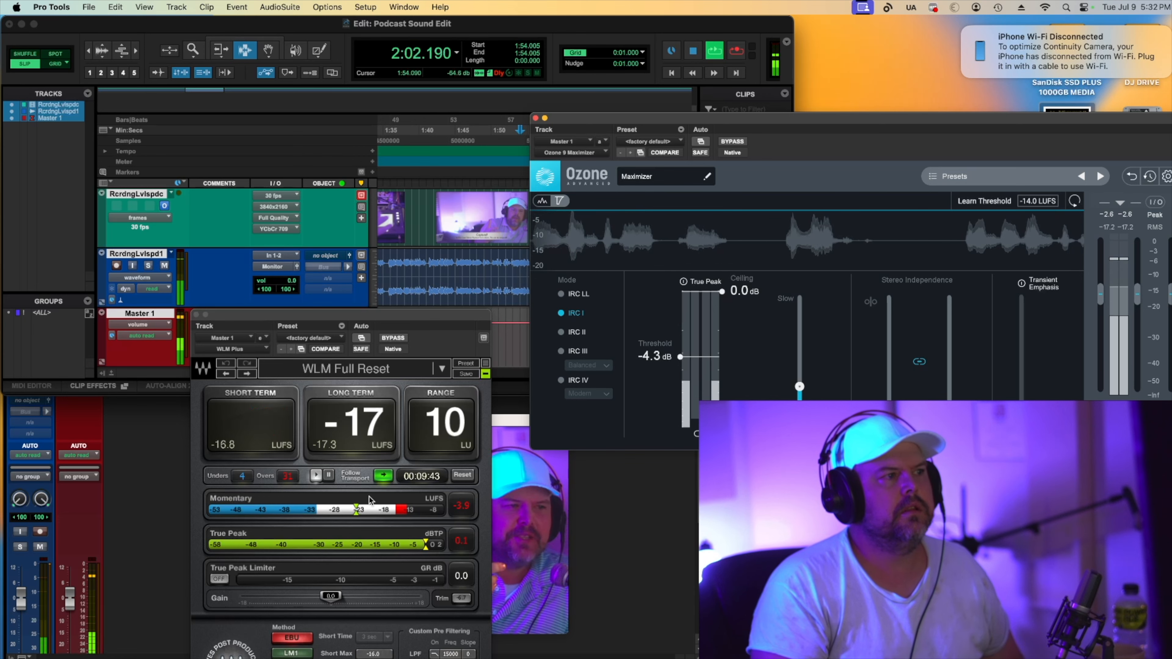
pyautogui.press('super+equal')
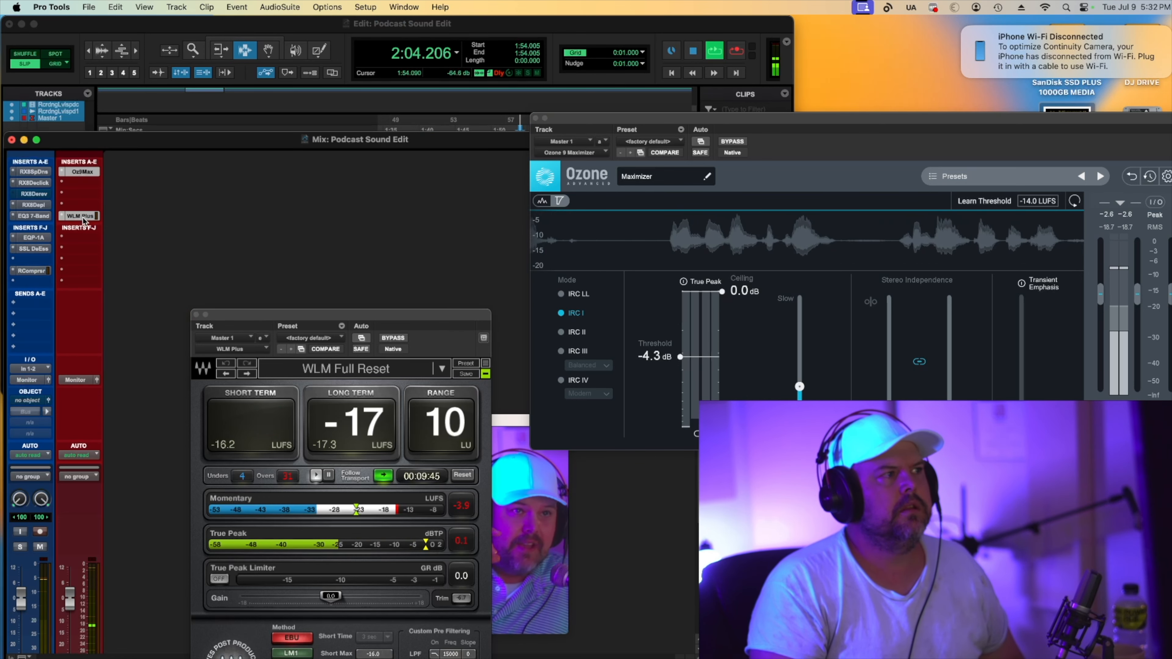
pyautogui.press('space')
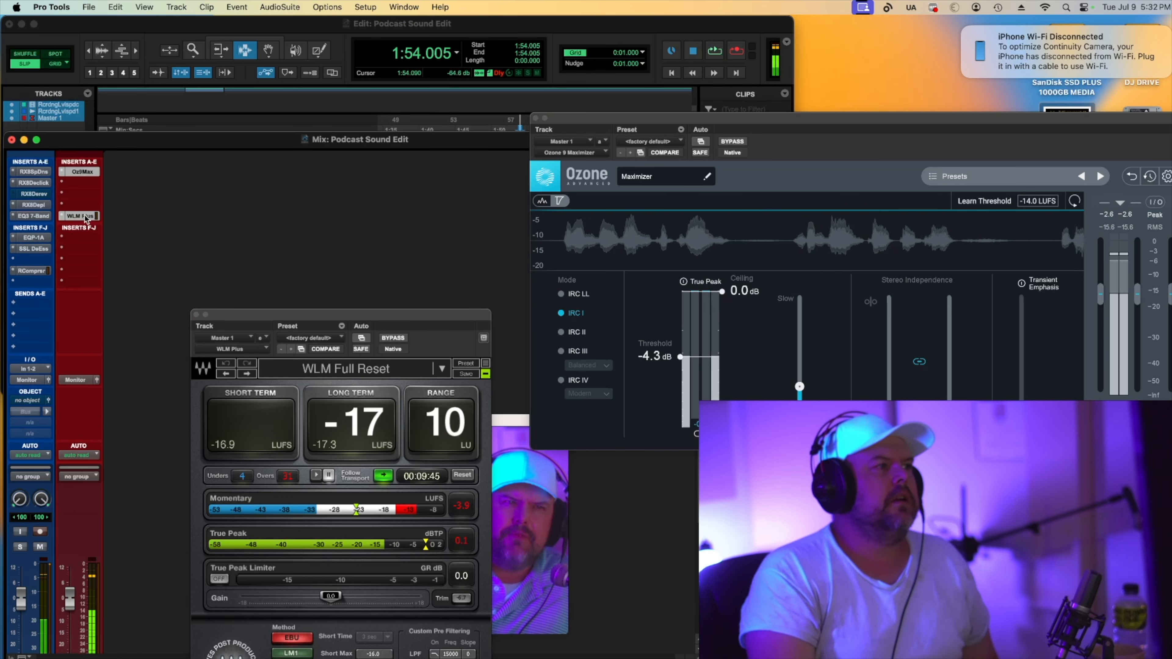
# Bypass every insert on the vocal track and the master Ozone Maximizer, then audition the unprocessed playback.
pyautogui.rightClick(29, 270)
pyautogui.click(49, 275)
pyautogui.rightClick(40, 250)
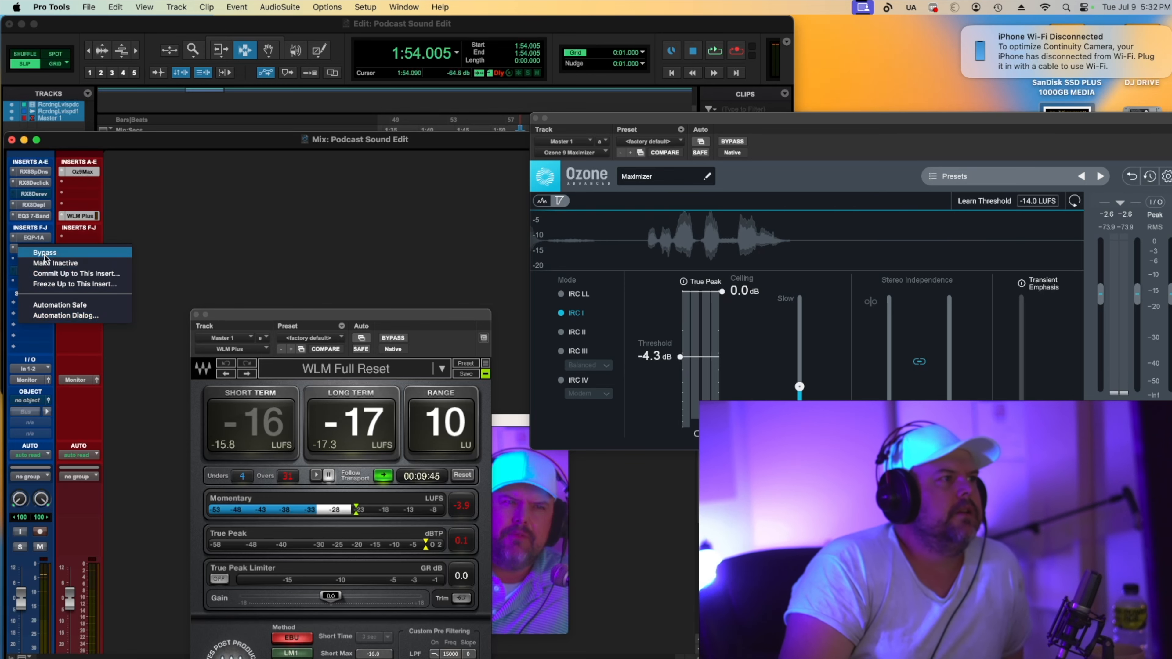
pyautogui.click(41, 252)
pyautogui.rightClick(37, 239)
pyautogui.click(40, 242)
pyautogui.rightClick(39, 216)
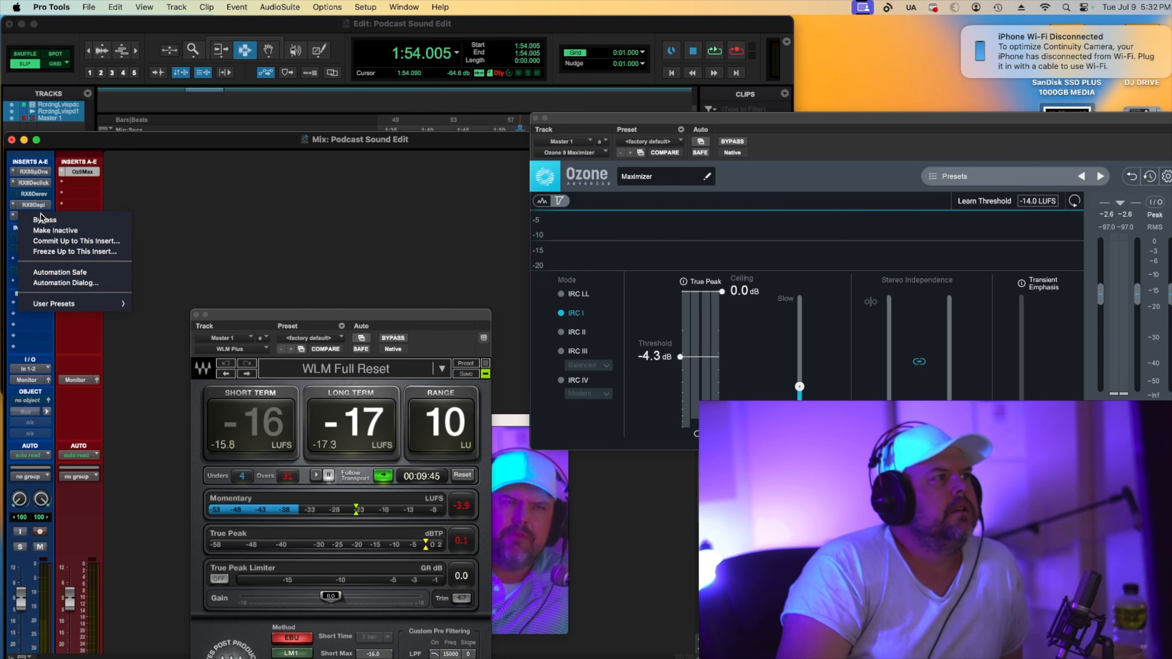
pyautogui.click(40, 220)
pyautogui.rightClick(40, 205)
pyautogui.click(42, 209)
pyautogui.rightClick(43, 184)
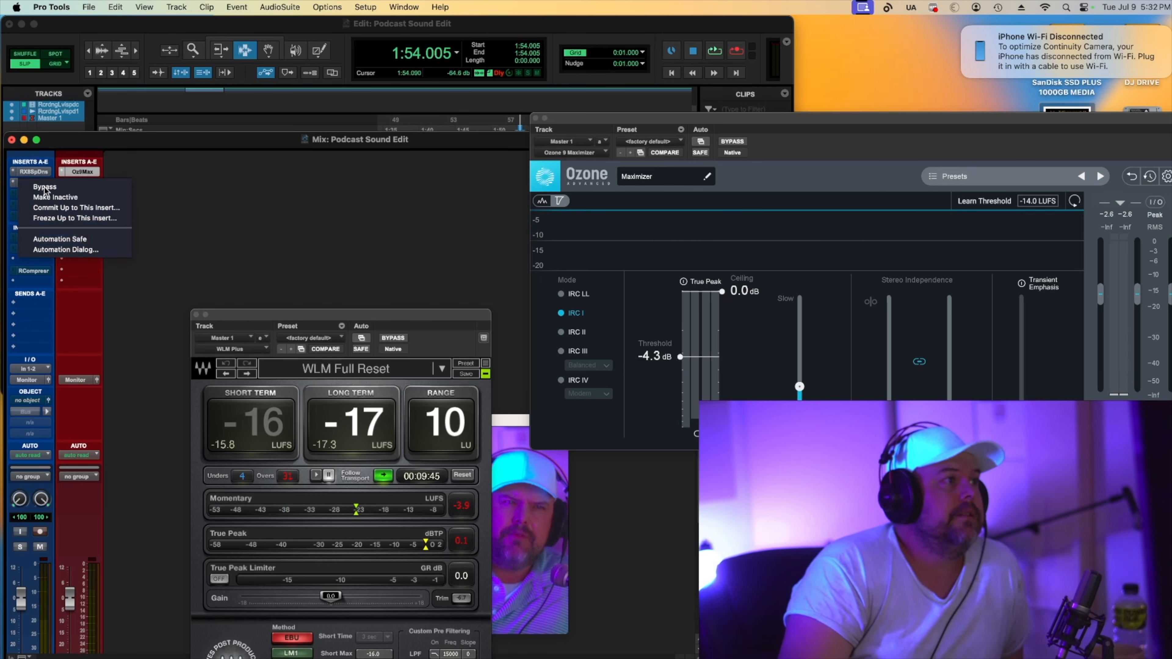
pyautogui.click(42, 187)
pyautogui.rightClick(43, 173)
pyautogui.click(44, 176)
pyautogui.rightClick(83, 170)
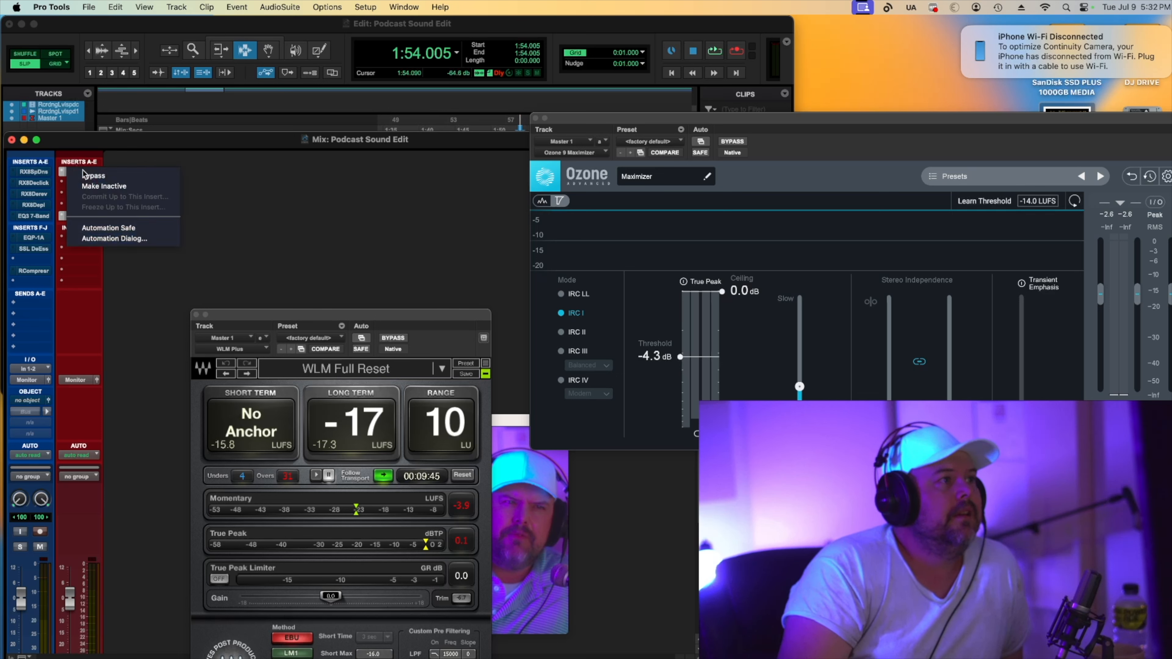
pyautogui.click(86, 174)
pyautogui.press('space')
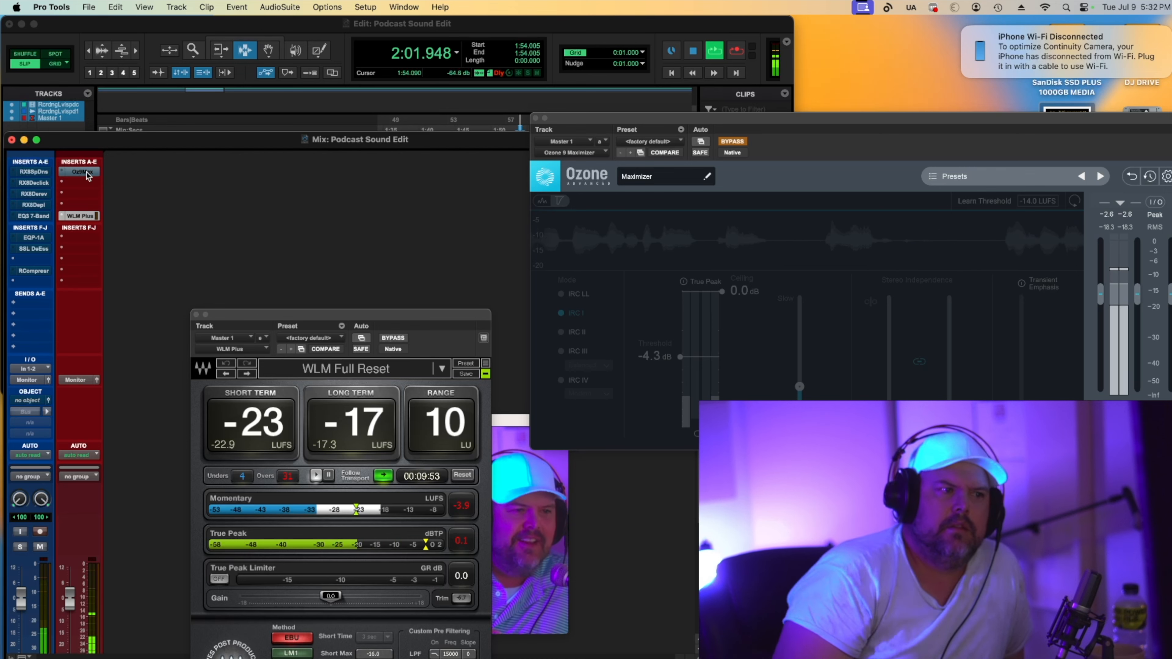
pyautogui.press('space')
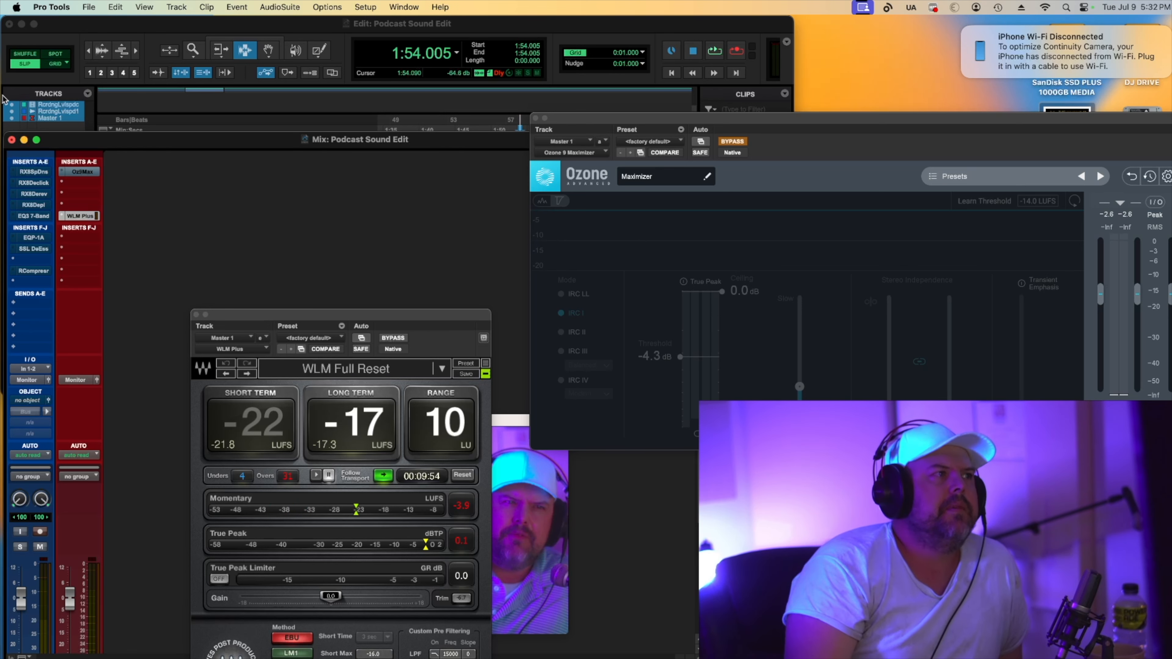
# Re-enable the four RX repair inserts on the vocal track by turning their bypass off.
pyautogui.rightClick(29, 170)
pyautogui.click(41, 176)
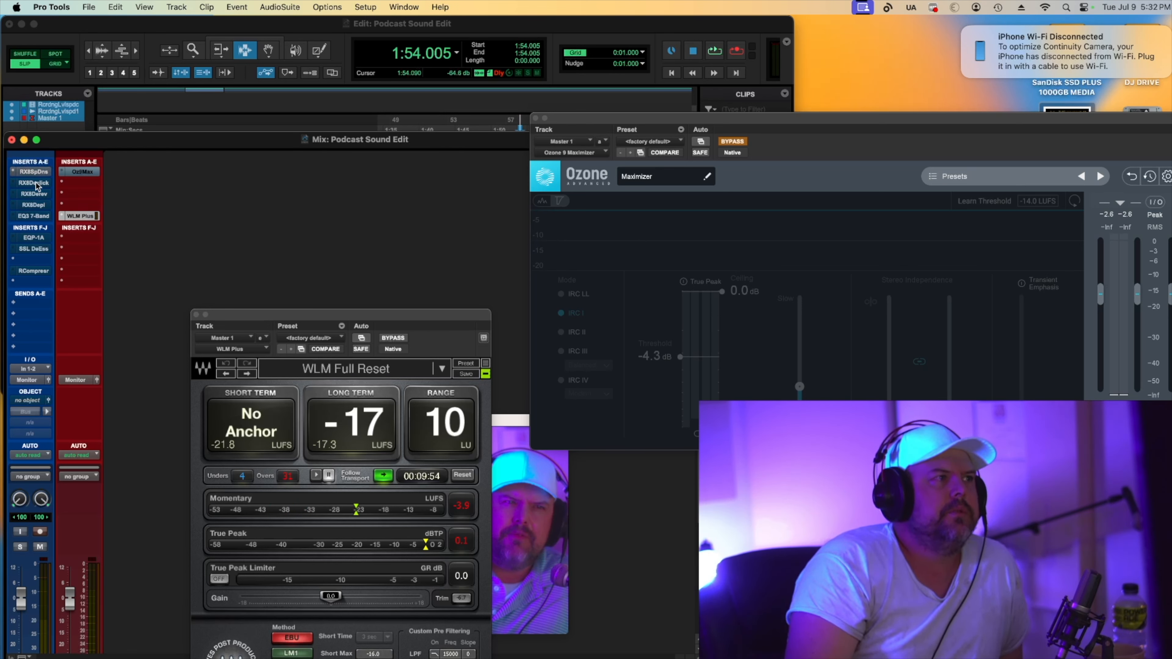
pyautogui.rightClick(36, 185)
pyautogui.click(40, 188)
pyautogui.rightClick(43, 207)
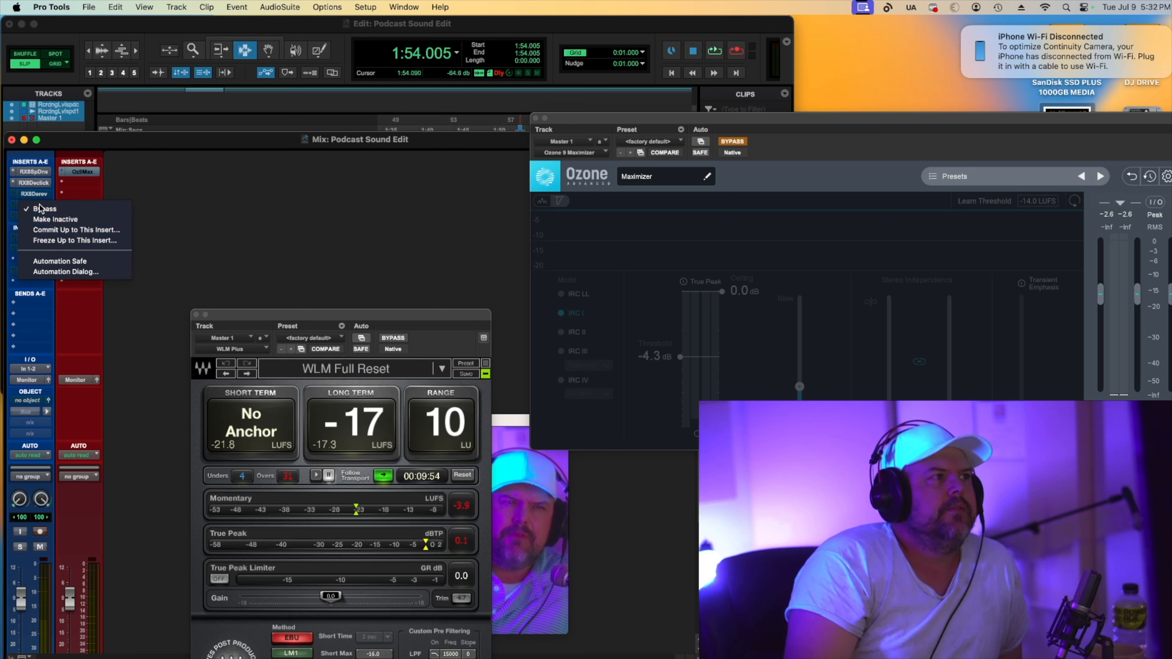
pyautogui.click(45, 212)
pyautogui.rightClick(45, 215)
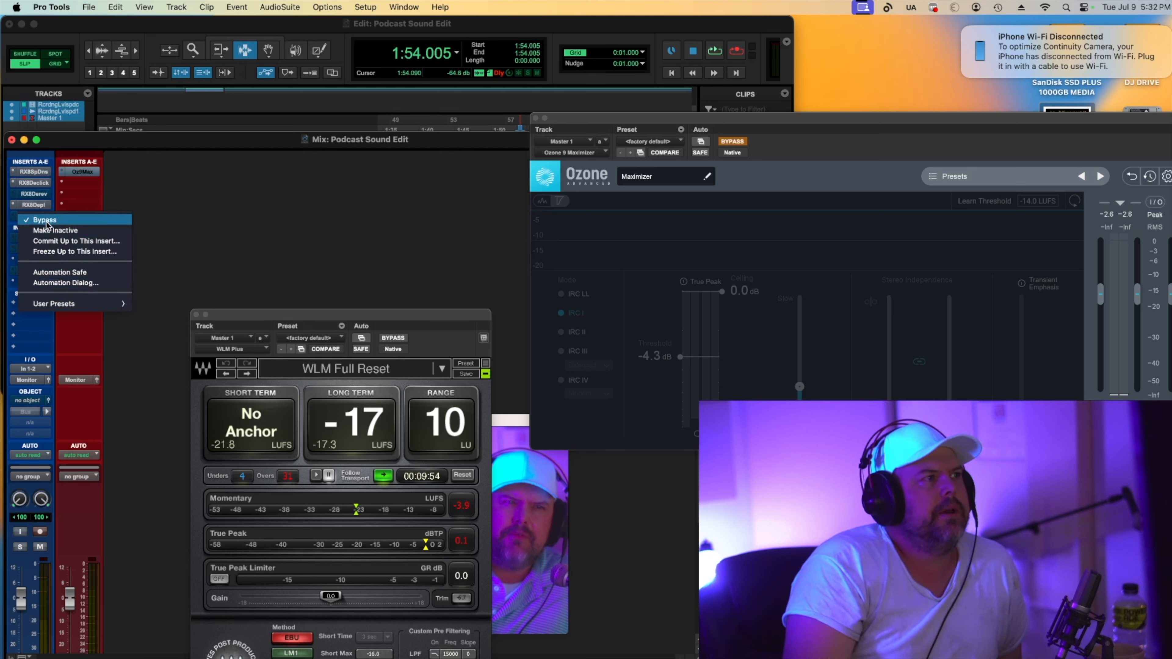
pyautogui.click(44, 222)
# Re-enable the EQP-1A, SSL DeEsser and RCompressor inserts plus the master Ozone Maximizer, then audition the processed playback.
pyautogui.rightClick(41, 239)
pyautogui.click(43, 245)
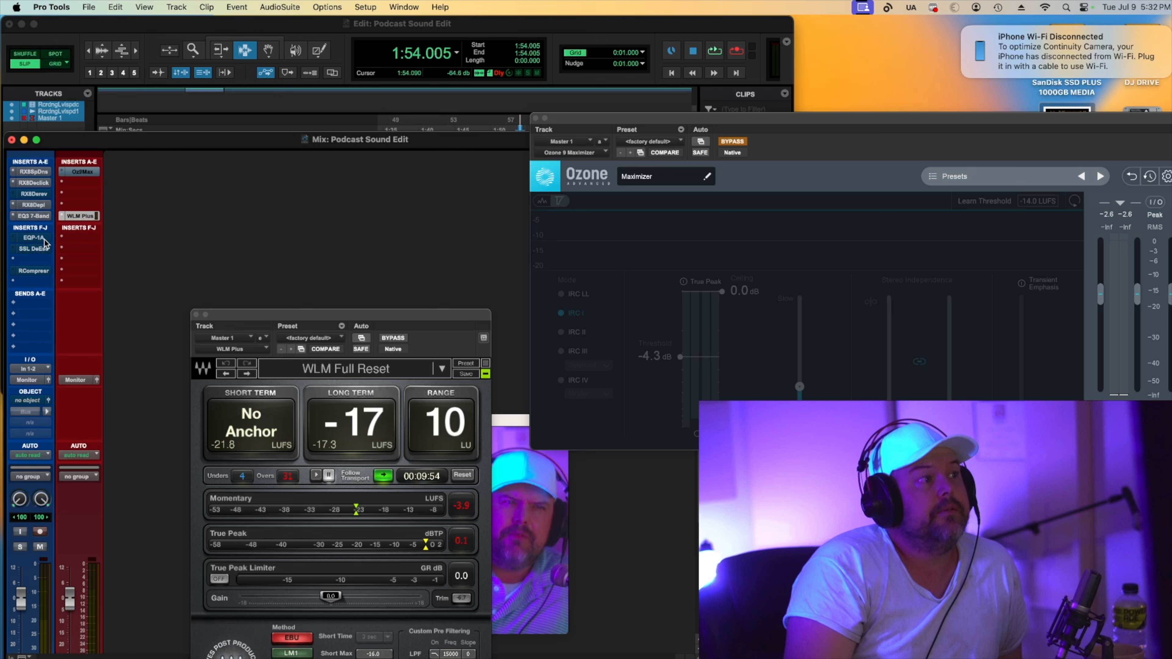
pyautogui.rightClick(45, 249)
pyautogui.click(50, 255)
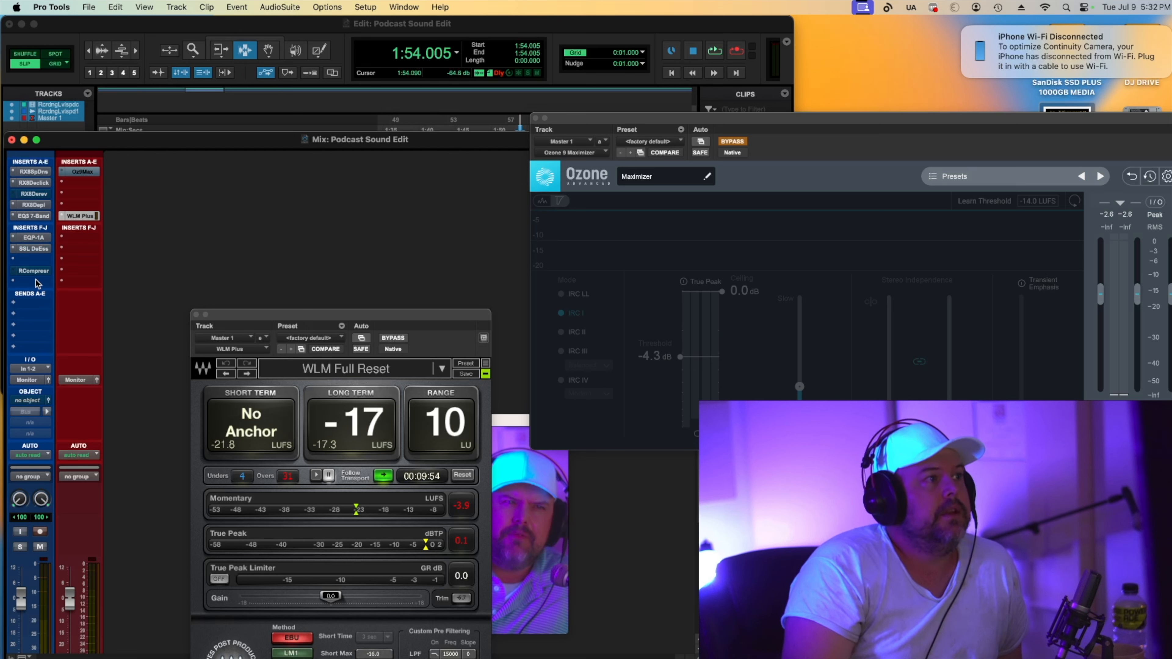
pyautogui.rightClick(43, 272)
pyautogui.click(46, 277)
pyautogui.rightClick(80, 168)
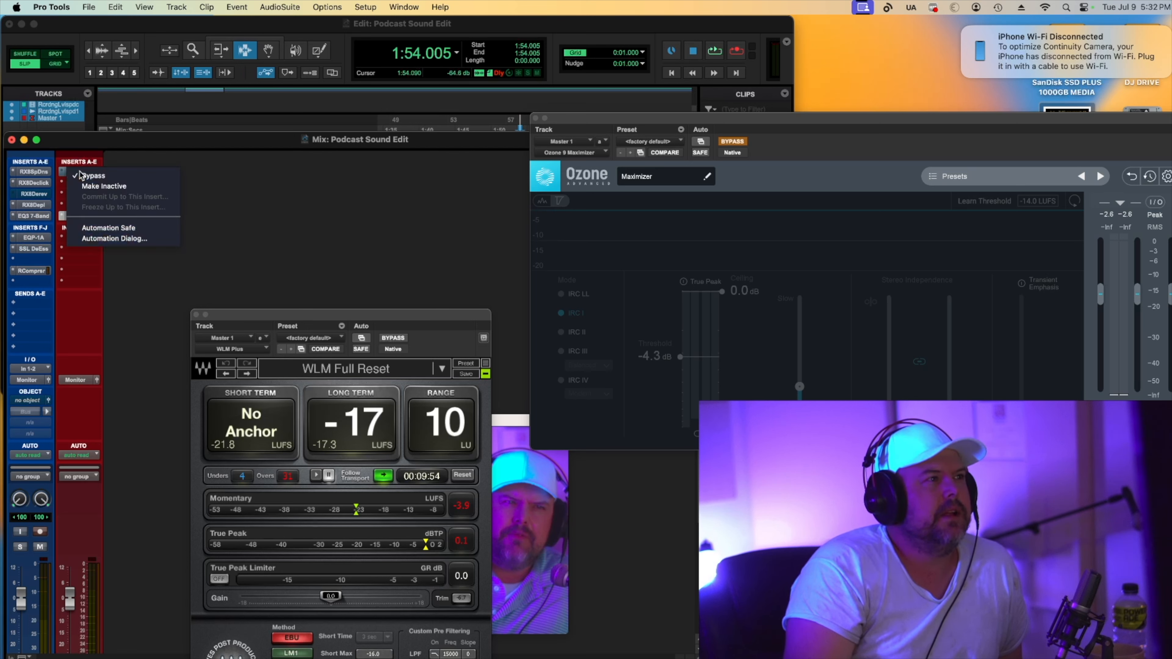
pyautogui.click(85, 176)
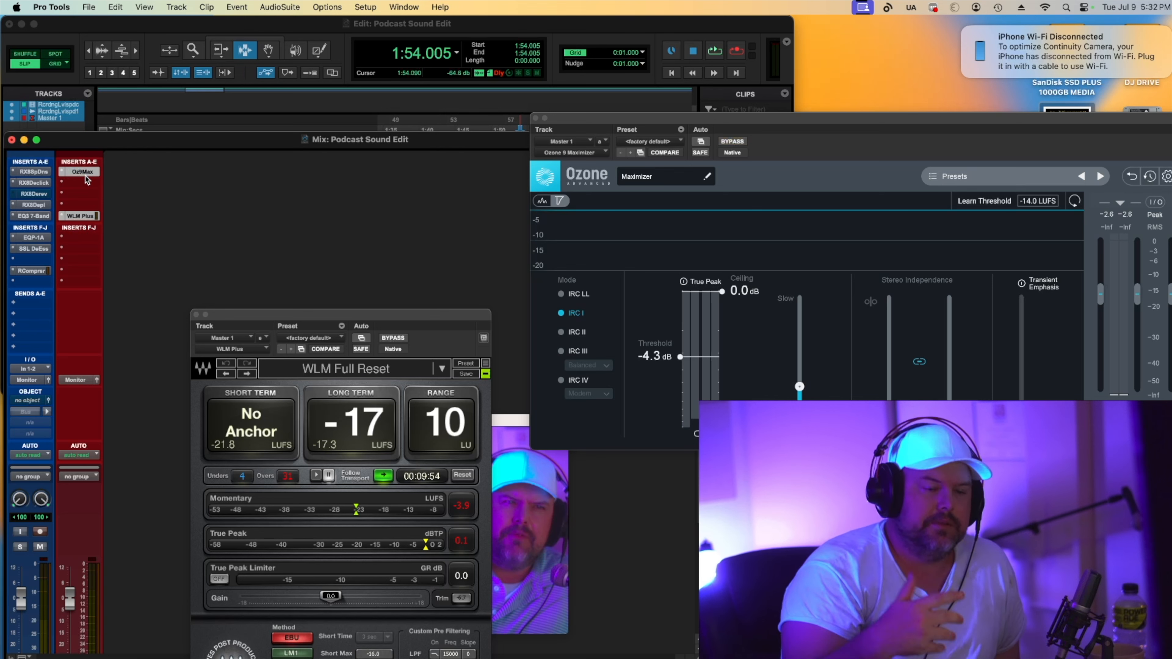
pyautogui.press('space')
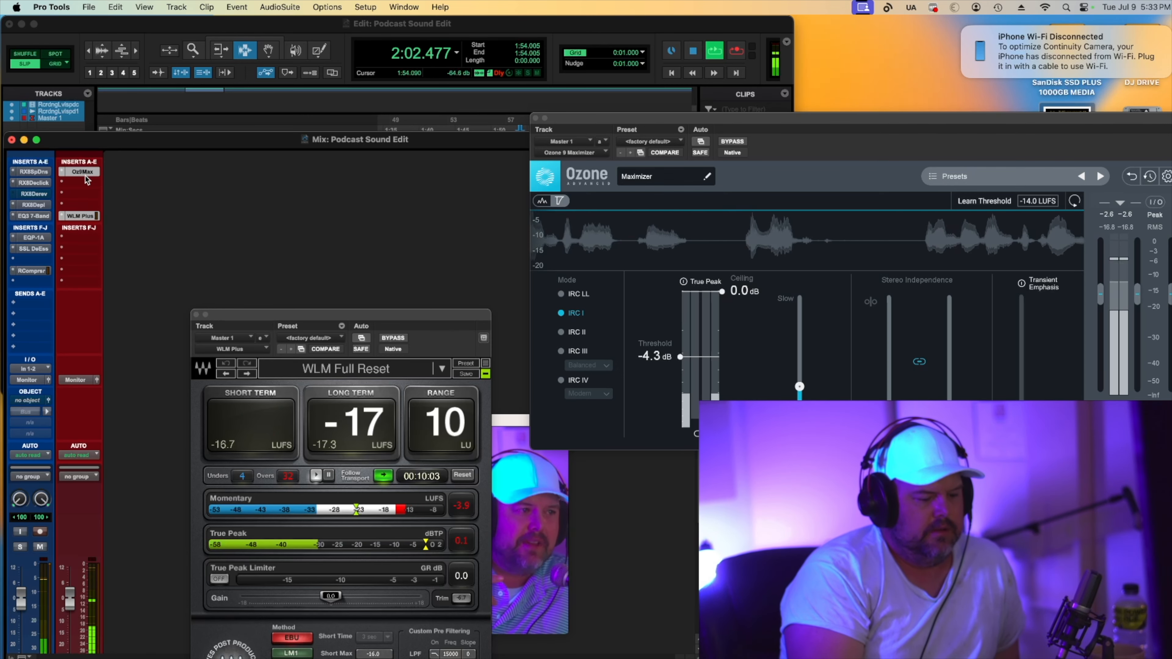
pyautogui.press('space')
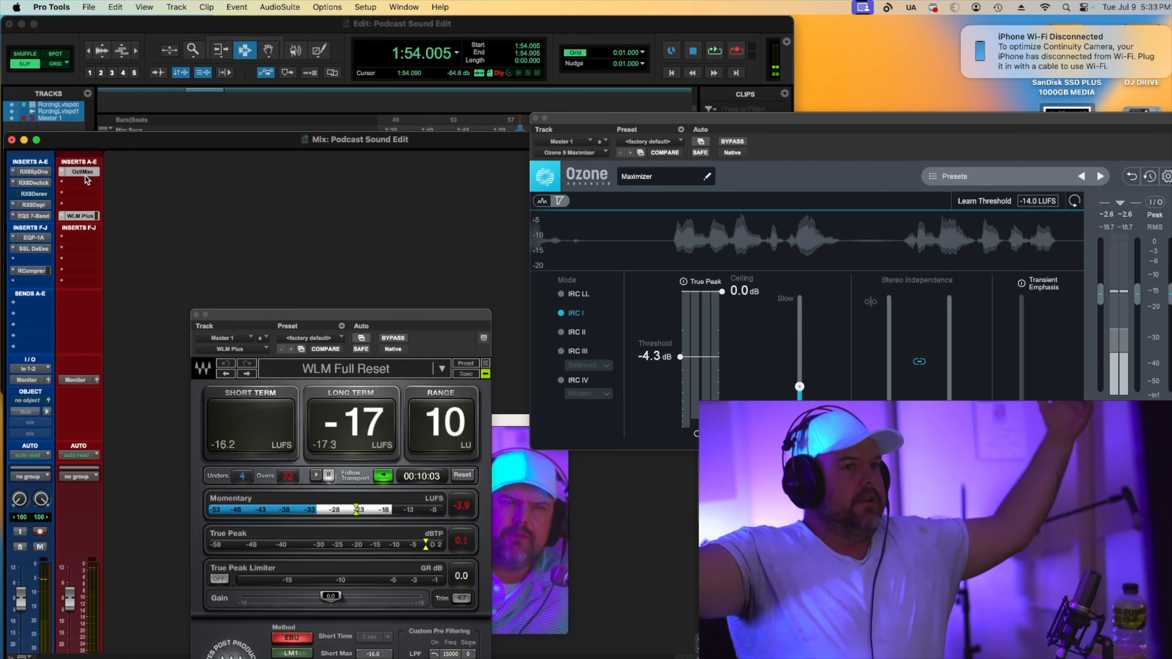